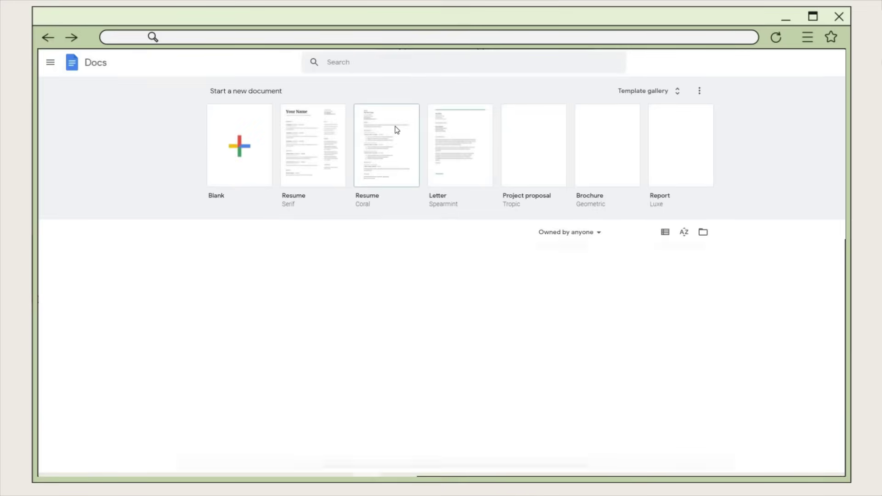
- Zoom in on the Google Docs start page and create a Blank document
left_click(686, 59)
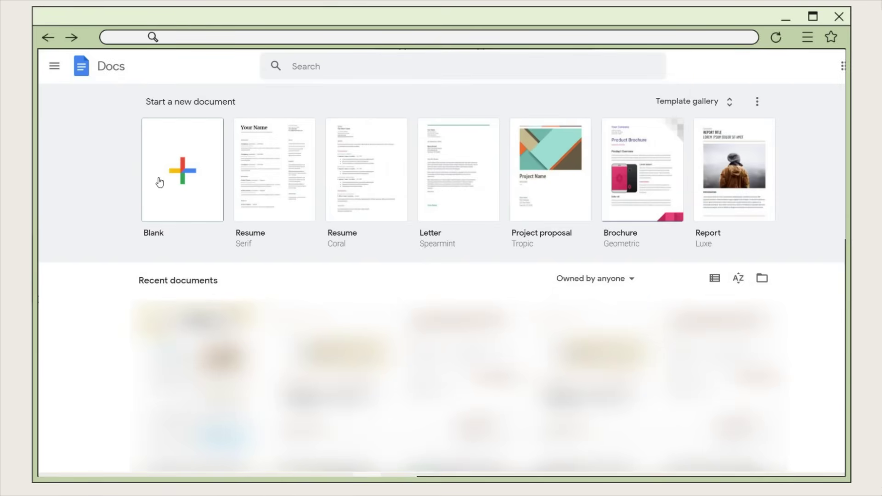
left_click(177, 182)
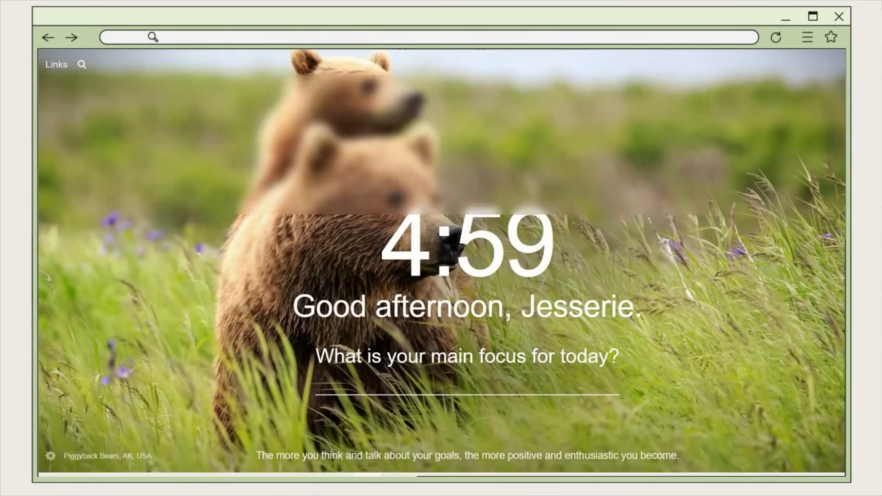
- Load colorhunt.co and browse down through the palettes
type("co")
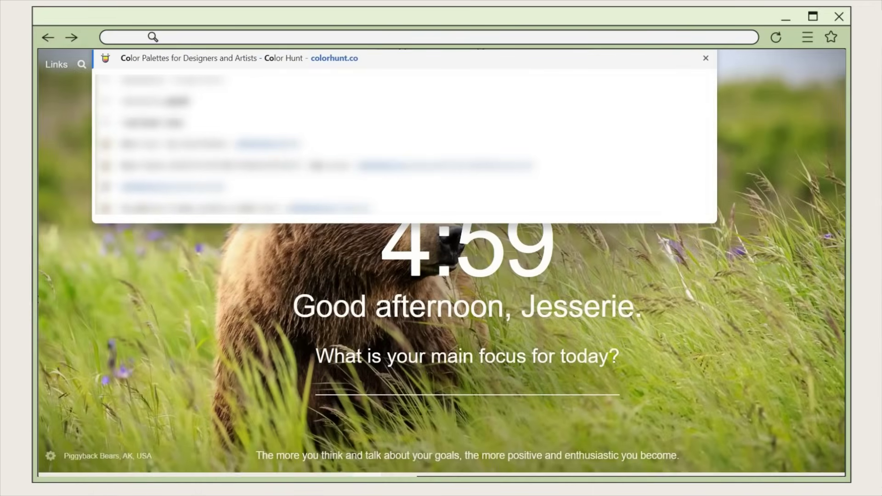
key("Return")
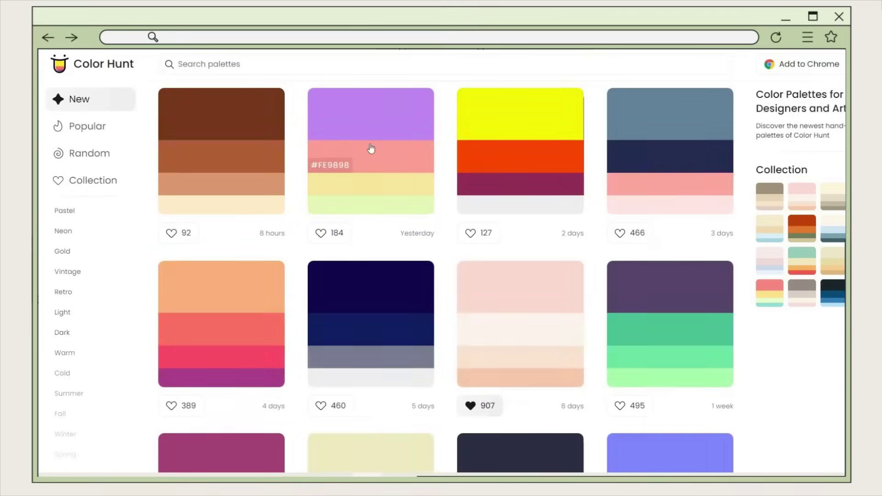
scroll(404, 200, "down", 2)
scroll(401, 201, "down", 12)
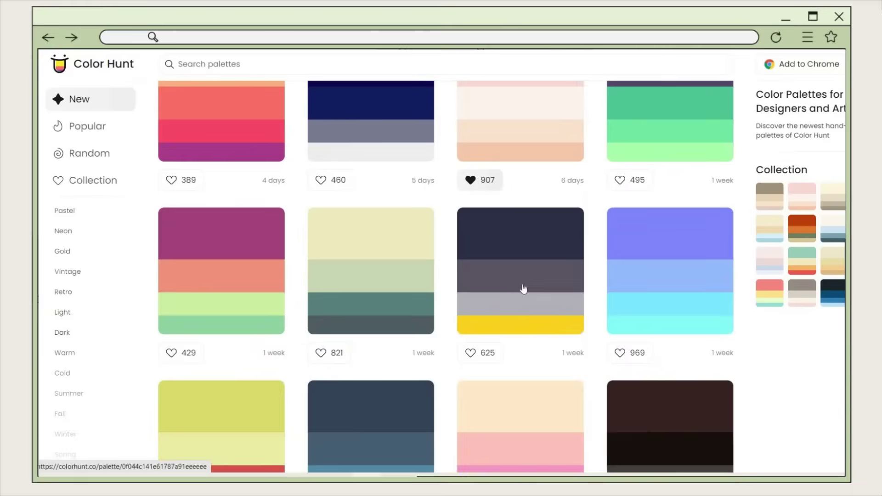
scroll(301, 255, "down", 15)
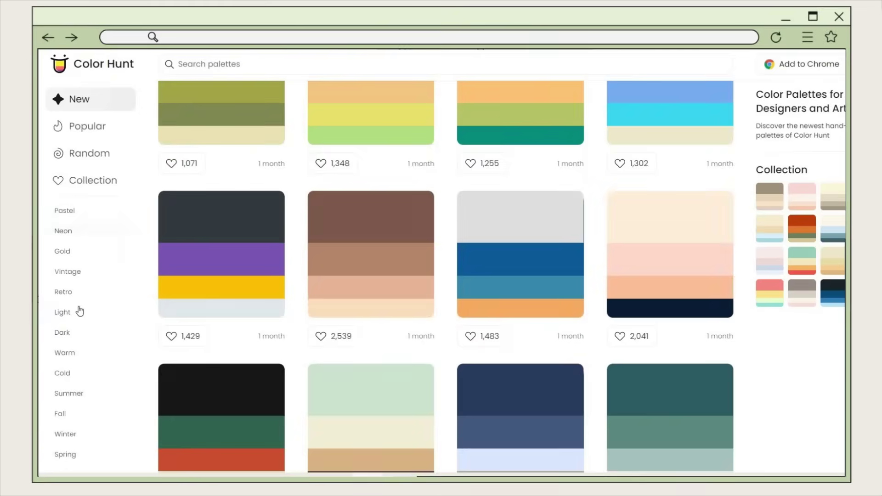
scroll(74, 308, "down", 6)
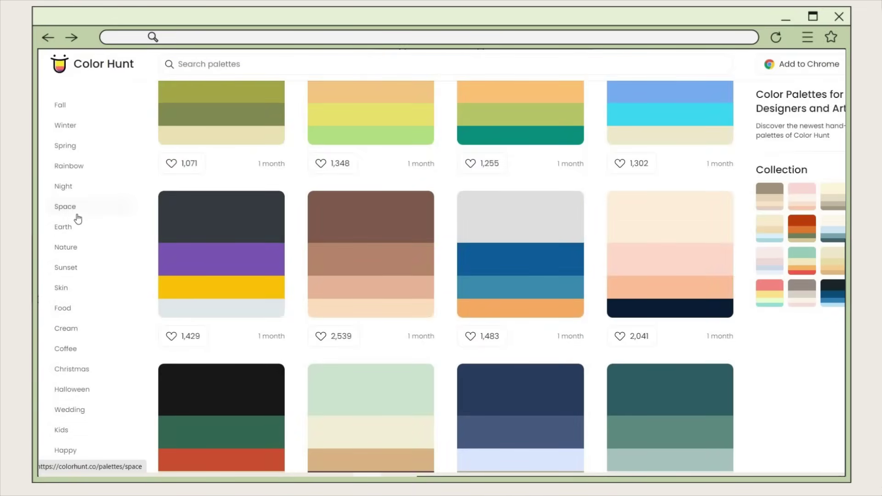
- Filter to Earth palettes and like a brown earth palette
left_click(98, 227)
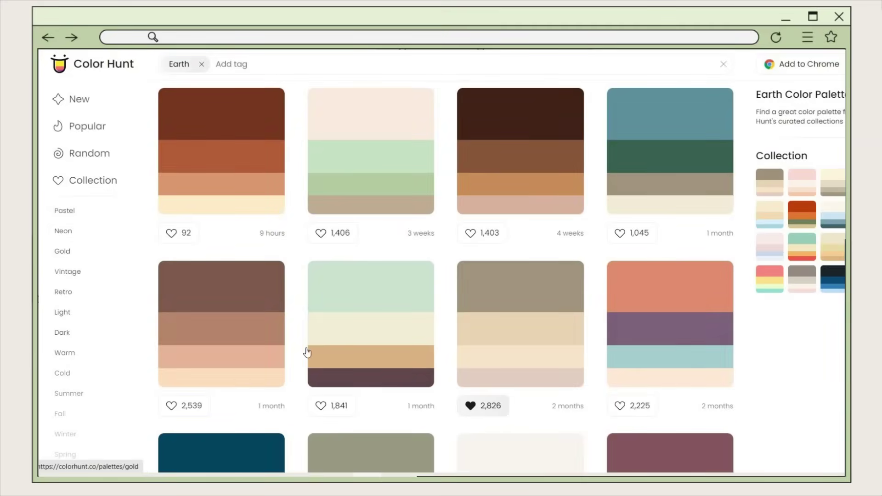
scroll(420, 352, "down", 1)
scroll(685, 354, "down", 10)
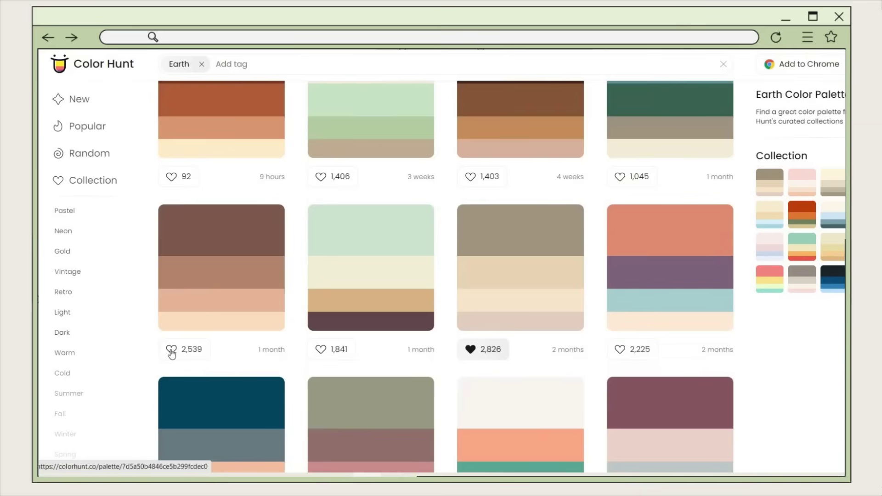
left_click(170, 351)
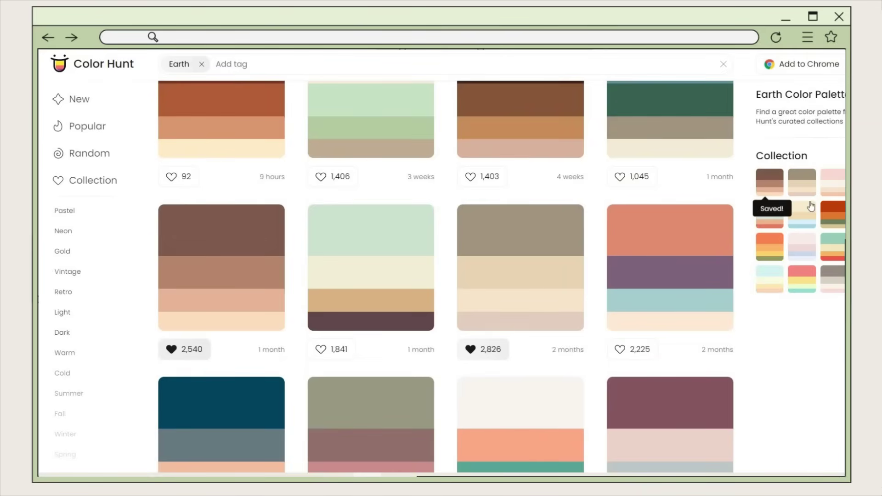
- Open the #A0937D palette, copy its hex code and download it as an image
left_click(544, 248)
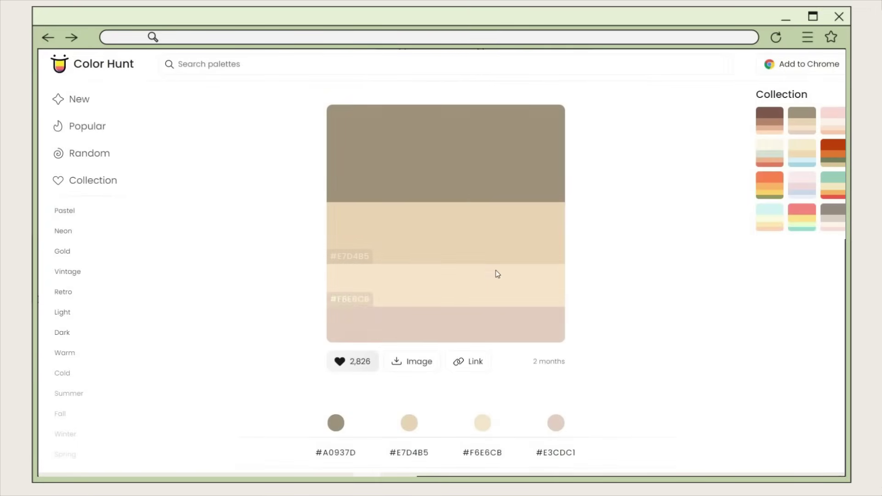
scroll(469, 287, "down", 3)
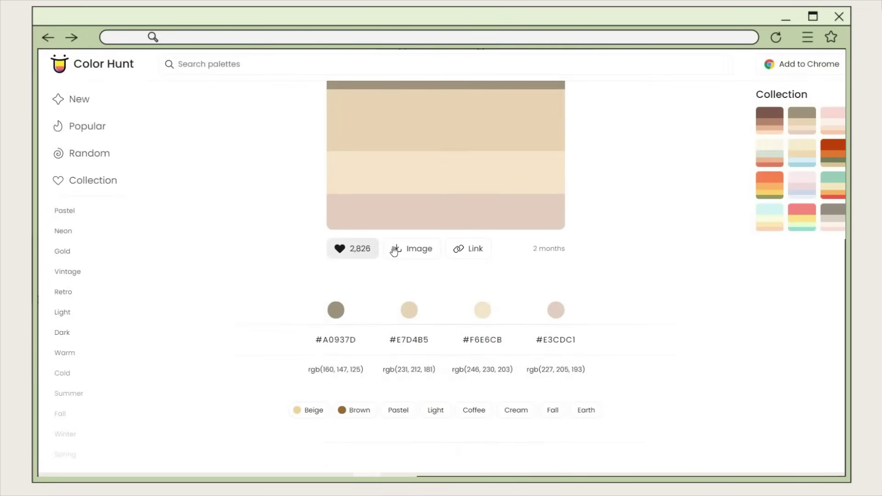
left_click(340, 346)
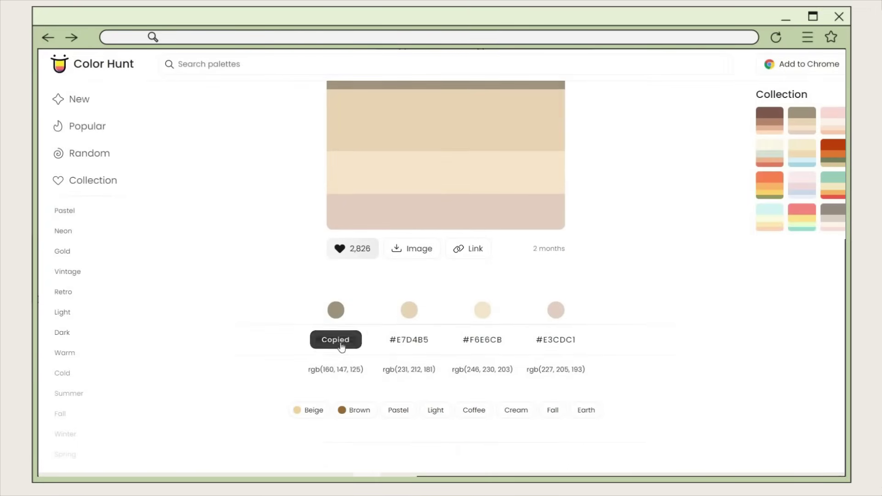
left_click(426, 254)
scroll(250, 130, "up", 3)
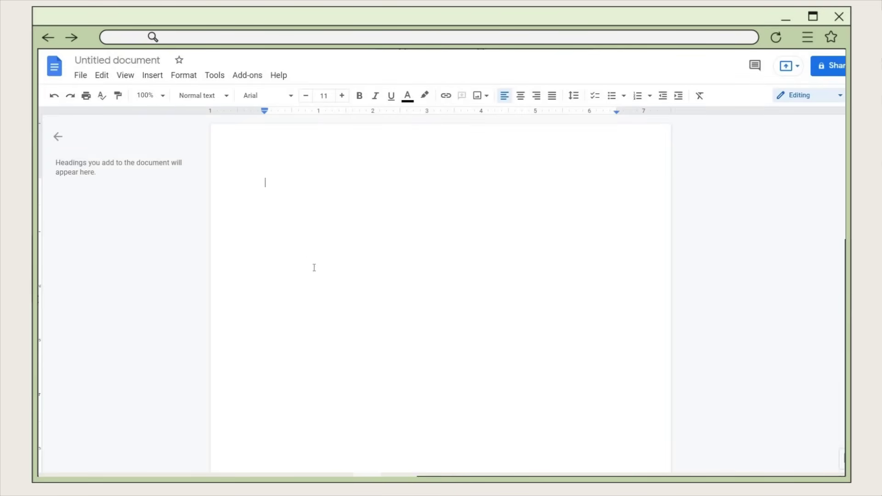
- Open Page setup and choose B5 as the paper size
left_click(80, 75)
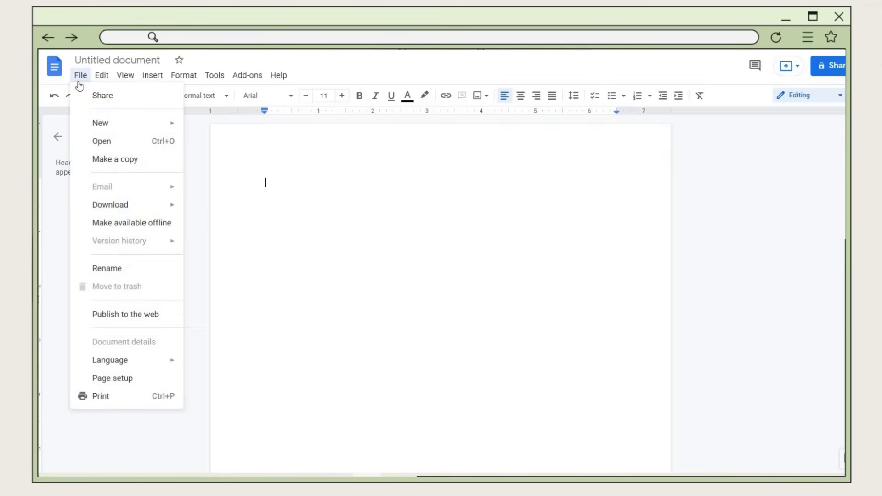
left_click(122, 382)
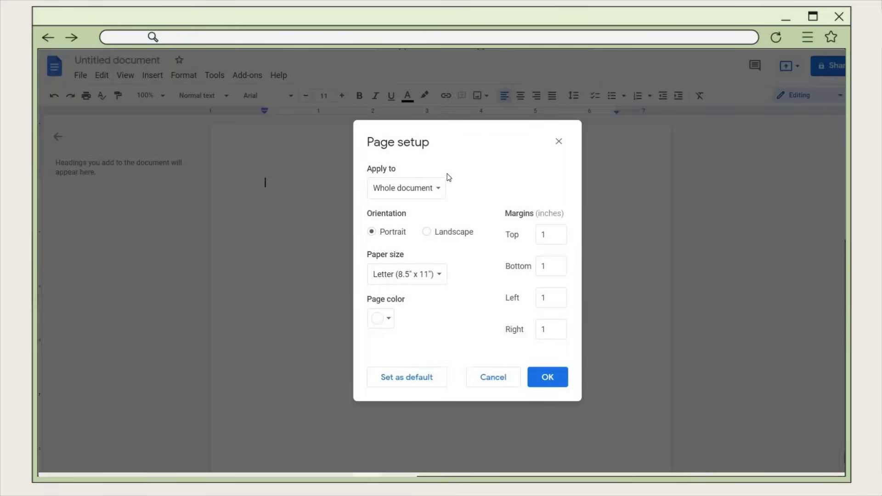
left_click(426, 276)
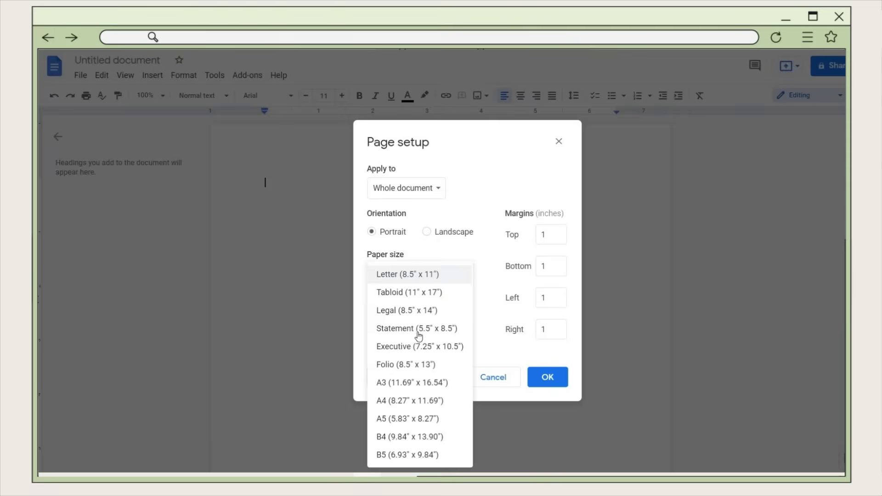
left_click(389, 454)
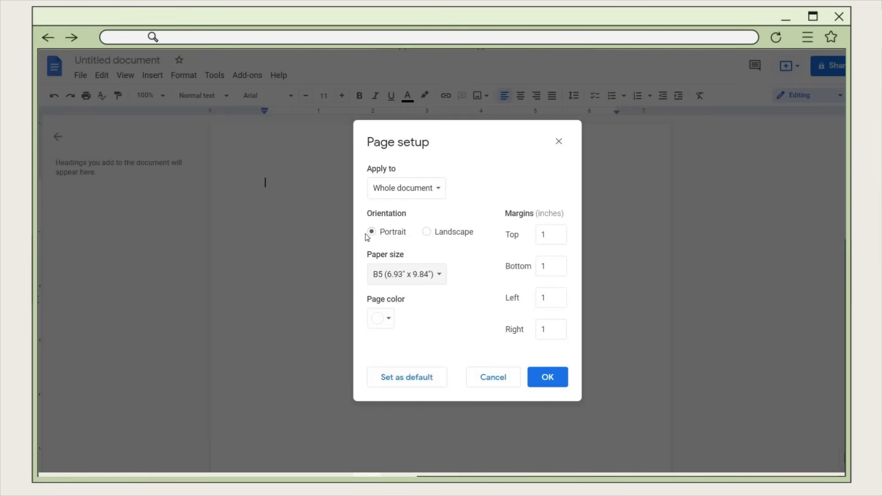
key("shift+Tab")
key("Right")
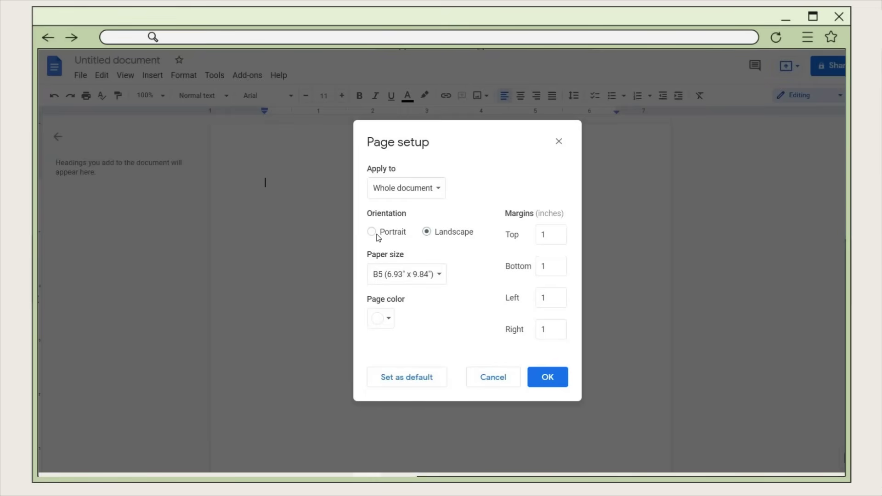
- Try light pink and light purple page colours, then set it back to white
left_click(385, 325)
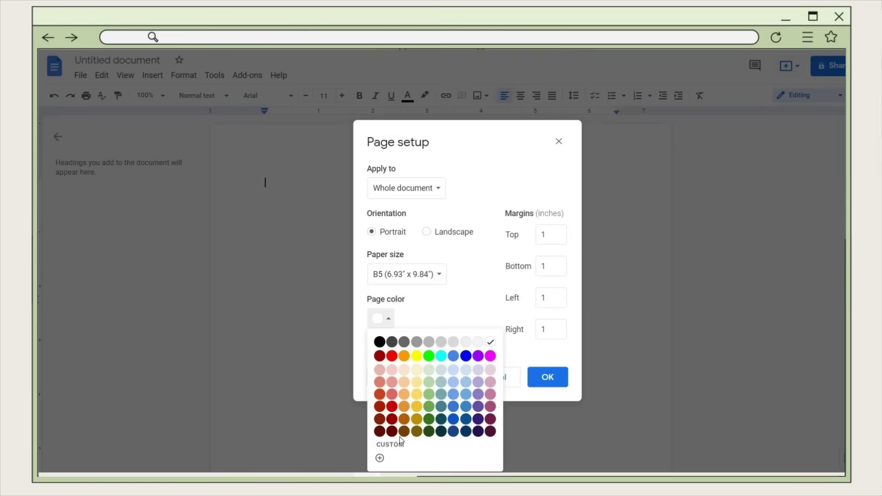
left_click(392, 371)
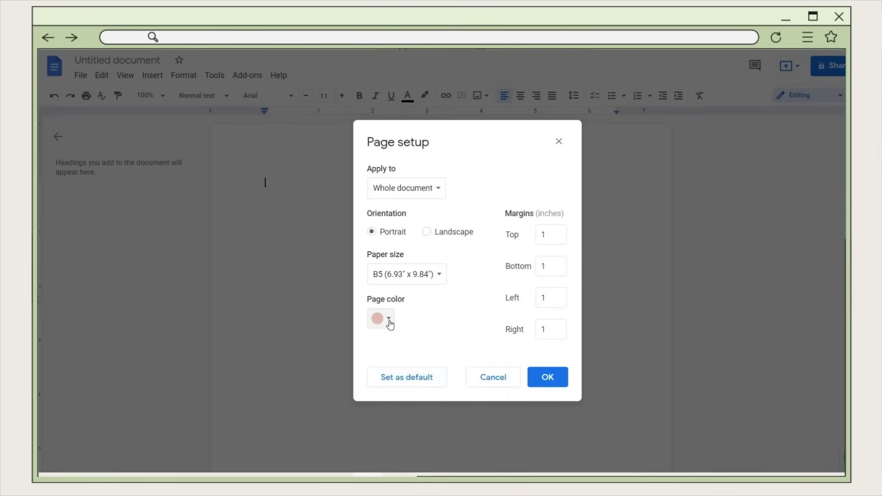
left_click(389, 321)
left_click(478, 382)
left_click(384, 319)
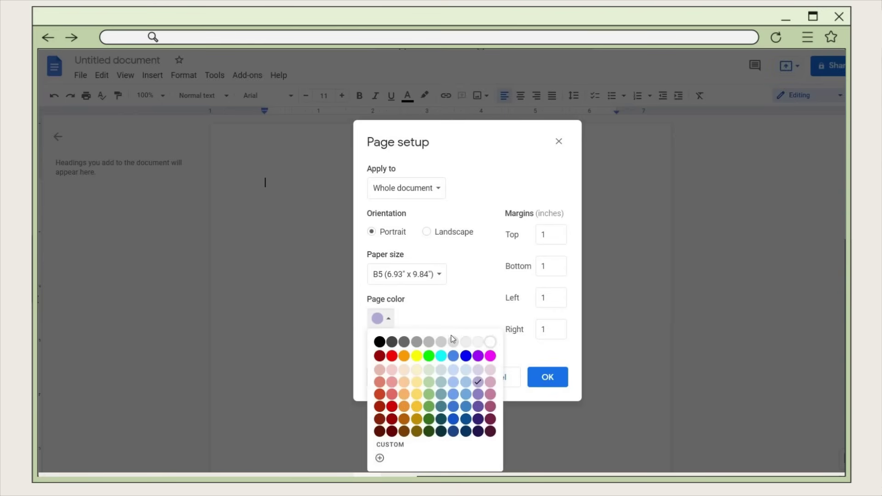
left_click(490, 343)
- Set margins to 0.39 top, 0 bottom, 0.52 left and right, and apply
left_click(560, 238)
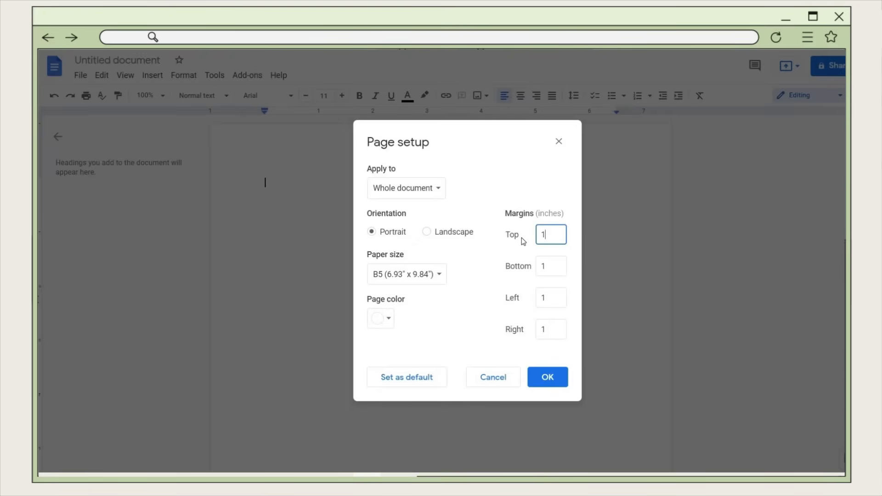
type("0.39")
left_click(550, 270)
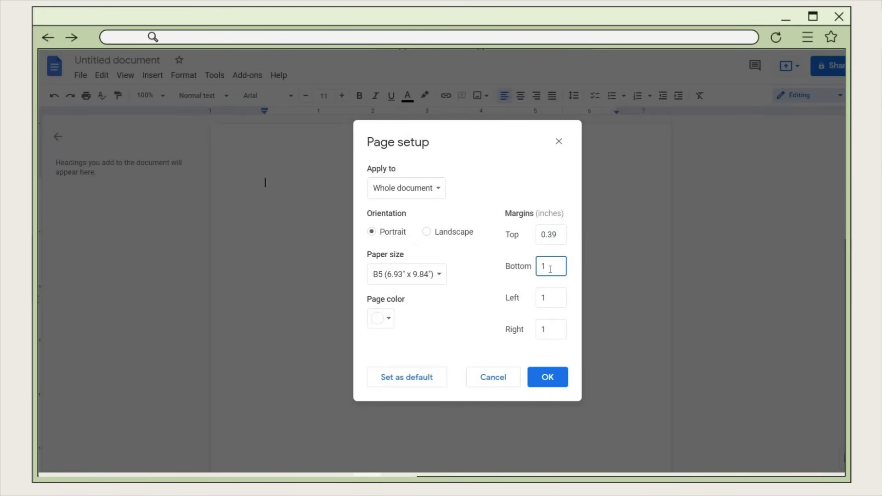
left_click(553, 301)
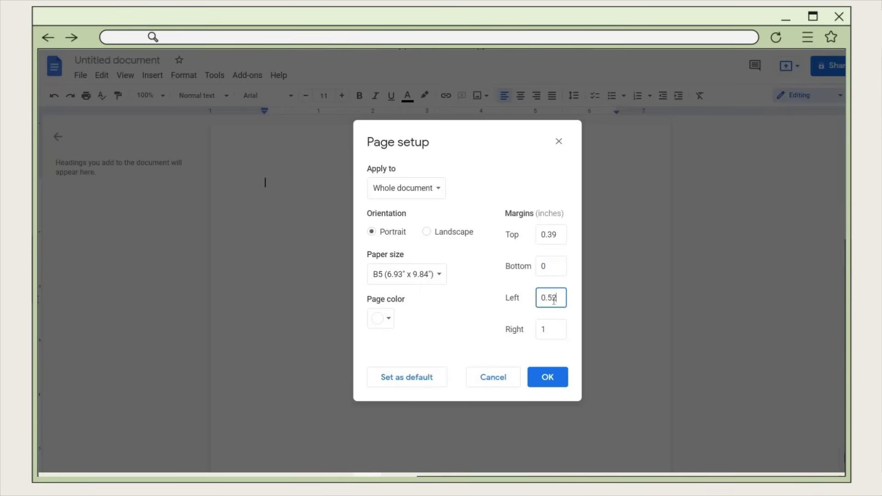
left_click(556, 331)
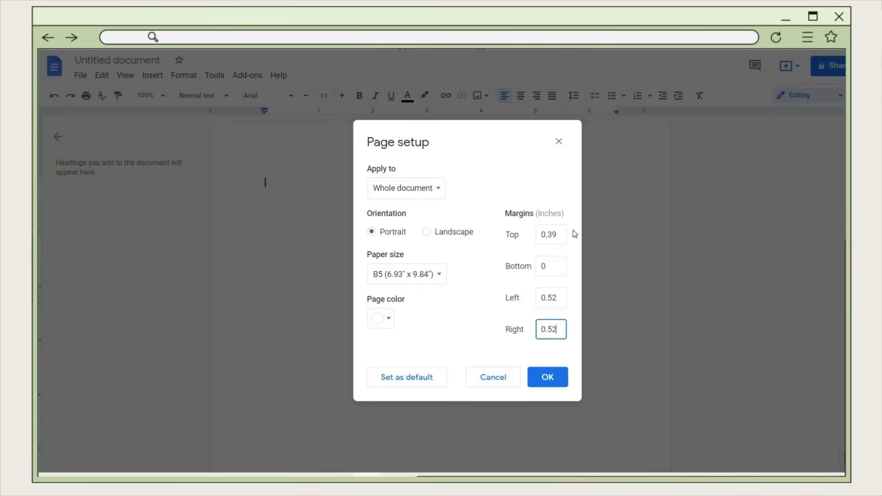
left_click(498, 299)
left_click(547, 385)
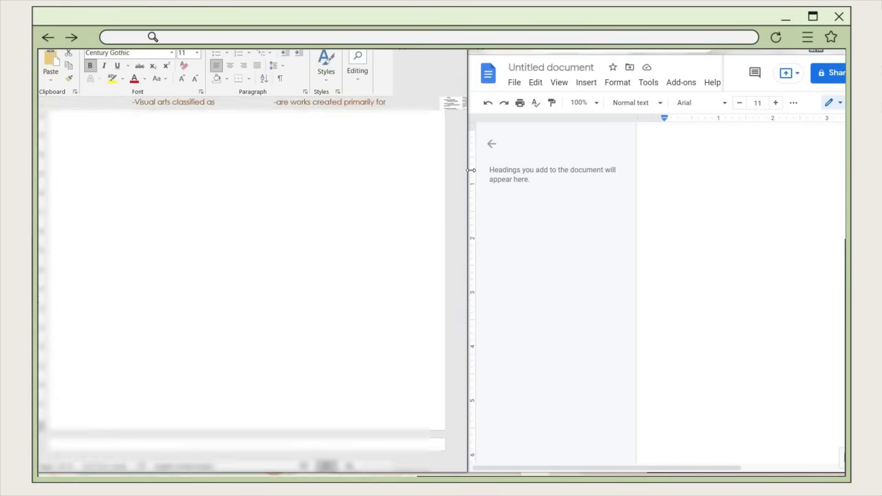
- Widen the Docs window and apply the Heading 1 paragraph style
left_click_drag(449, 167, 438, 166)
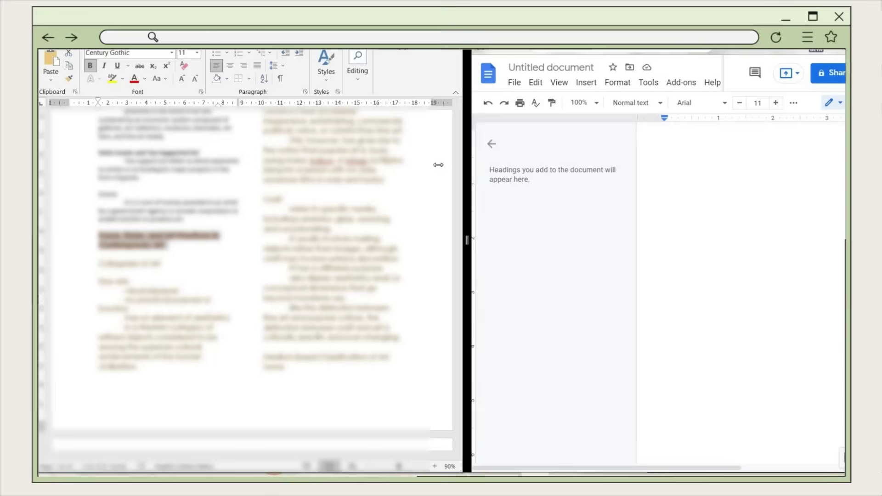
scroll(768, 462, "right", 5)
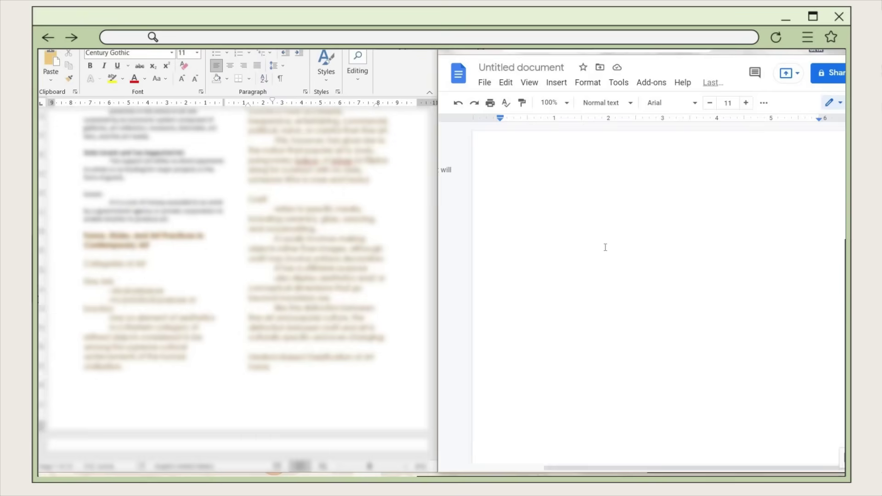
left_click(586, 85)
mouse_move(616, 123)
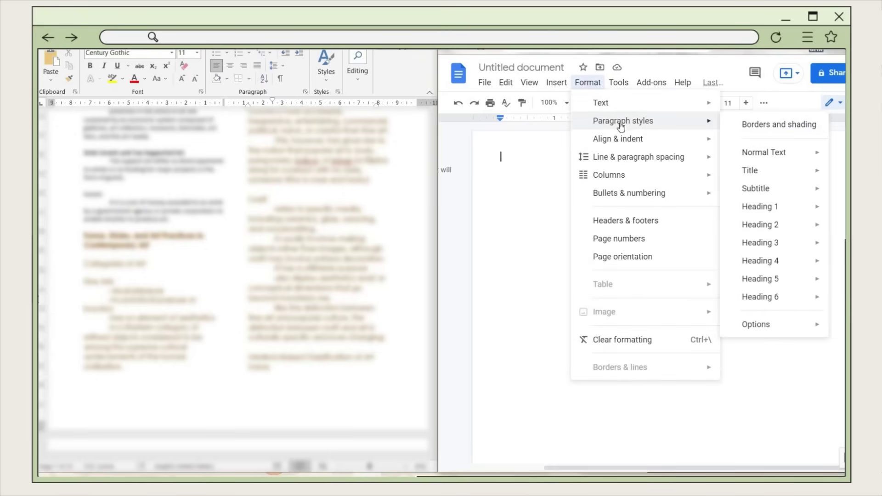
mouse_move(755, 207)
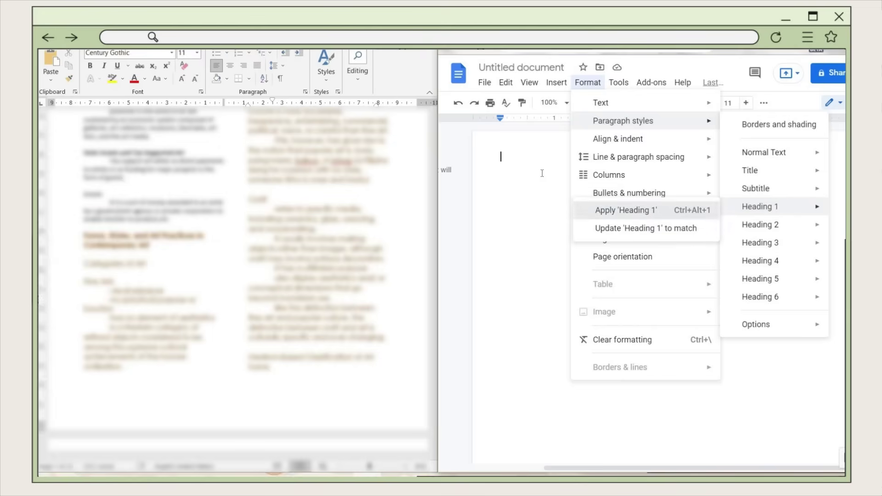
left_click(650, 214)
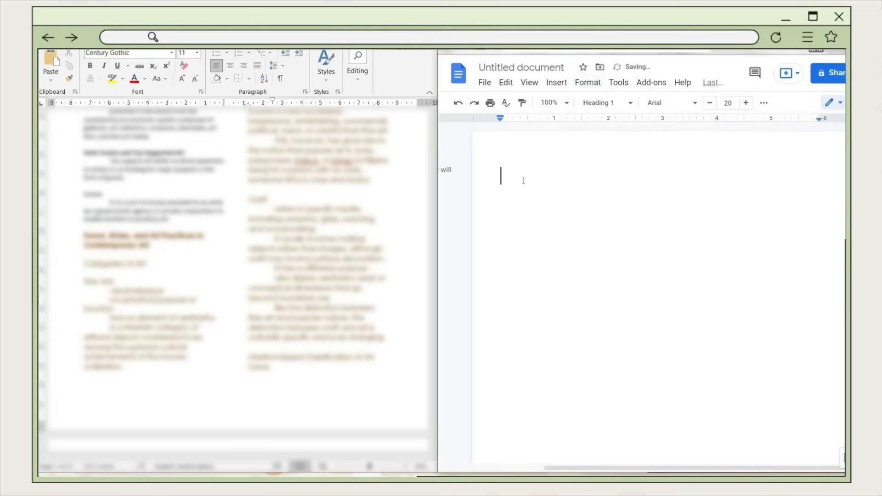
- Paste the Word heading 'Forms, Styles, and Art Practices in Contemporary Art', remove its indent, select it
left_click(152, 247)
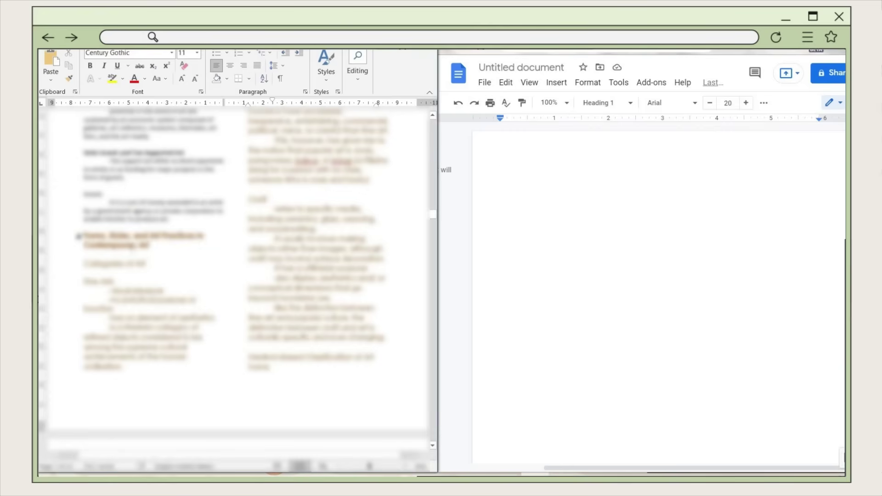
triple_click(150, 248)
left_click(542, 167)
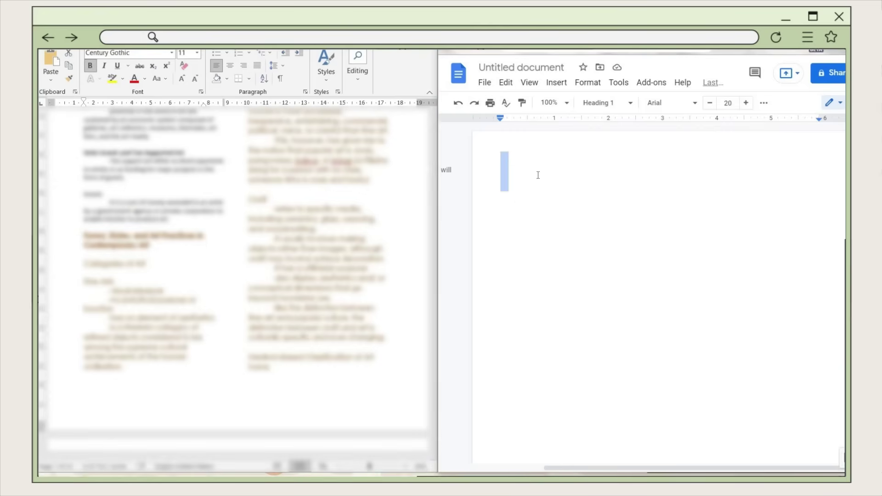
key("ctrl+v")
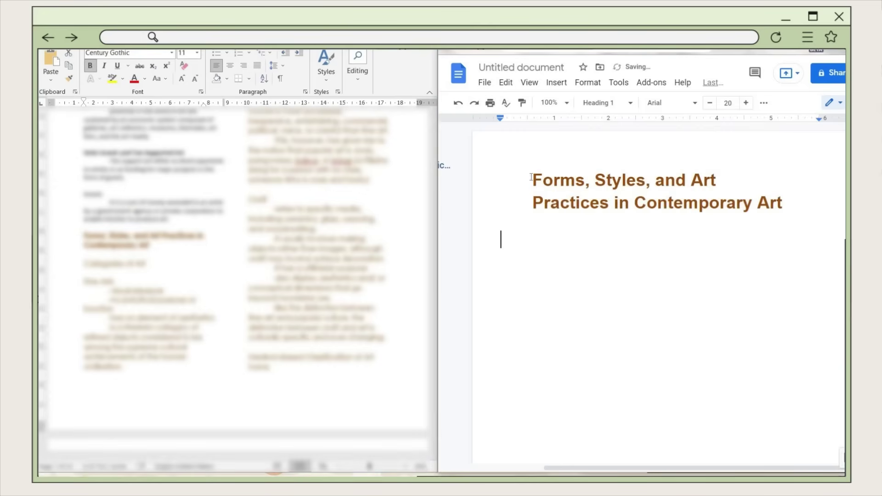
left_click(533, 177)
key("BackSpace")
left_click_drag(650, 203, 495, 171)
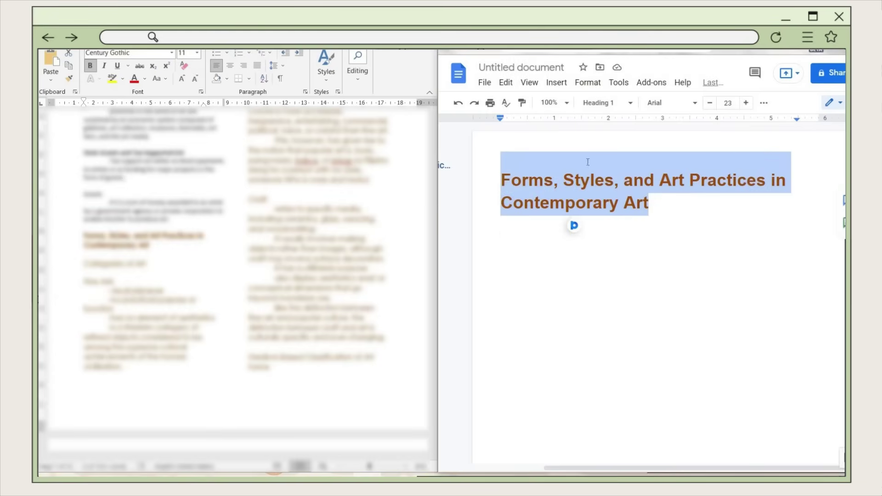
left_click(695, 105)
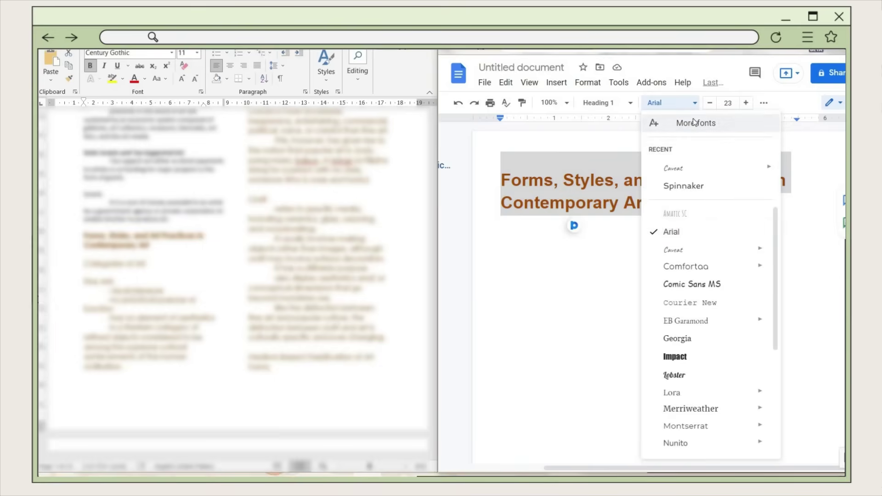
- Open the More fonts browser and add Josefin Sans
left_click(695, 123)
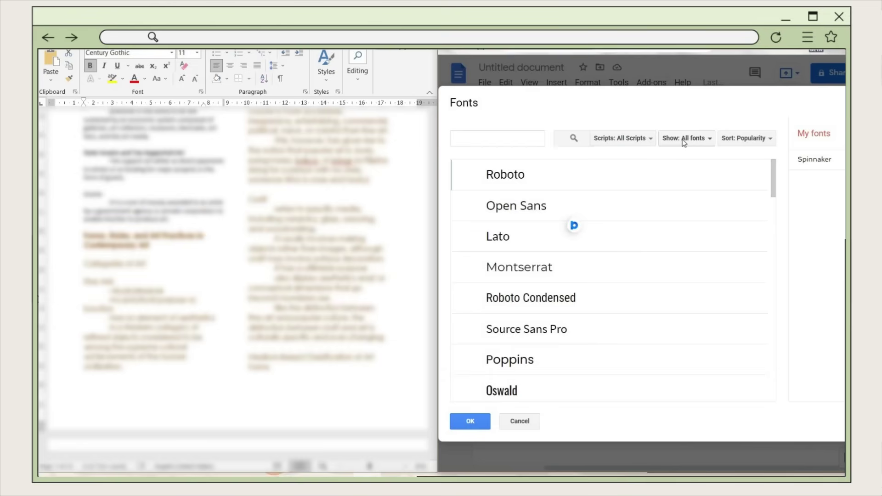
scroll(636, 223, "down", 10)
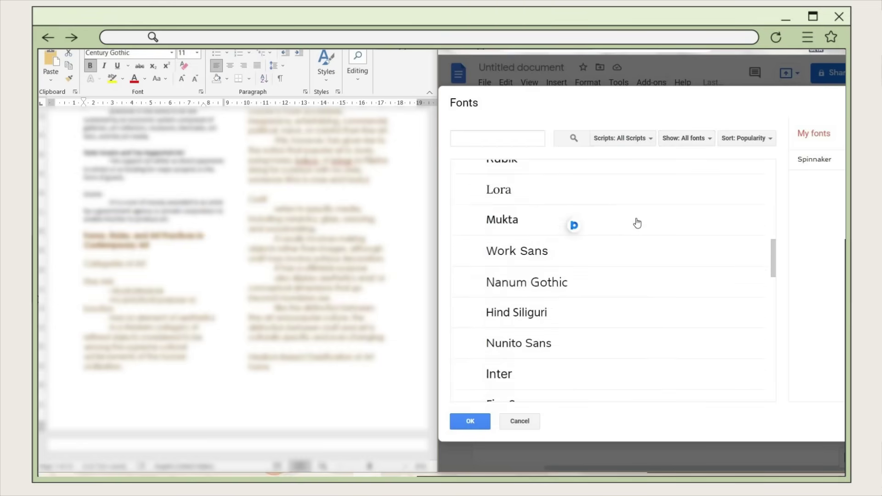
scroll(636, 223, "down", 10)
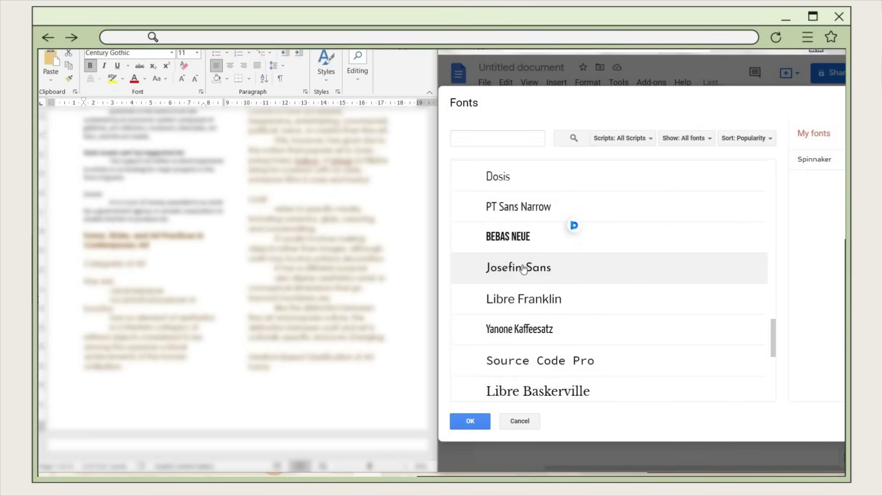
left_click(532, 269)
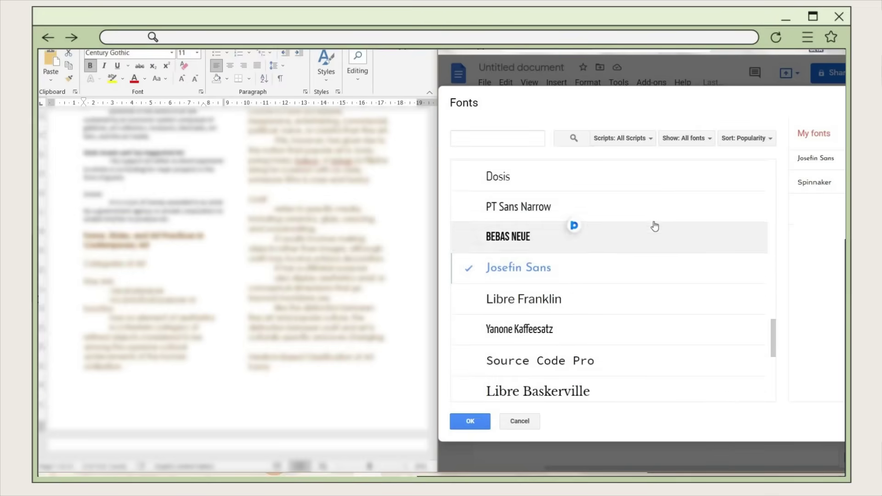
- Search for and add Courgette, Caveat Brush, Short Stack, Poppins and Kanit
left_click(476, 140)
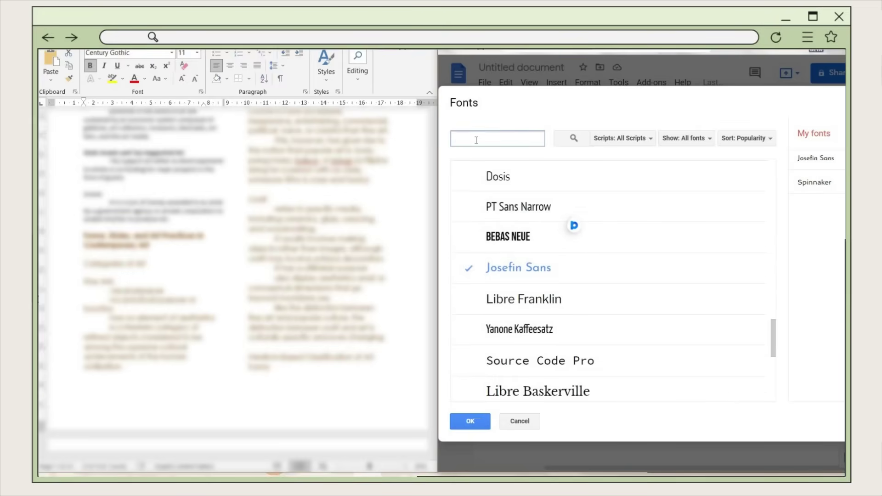
type("courg")
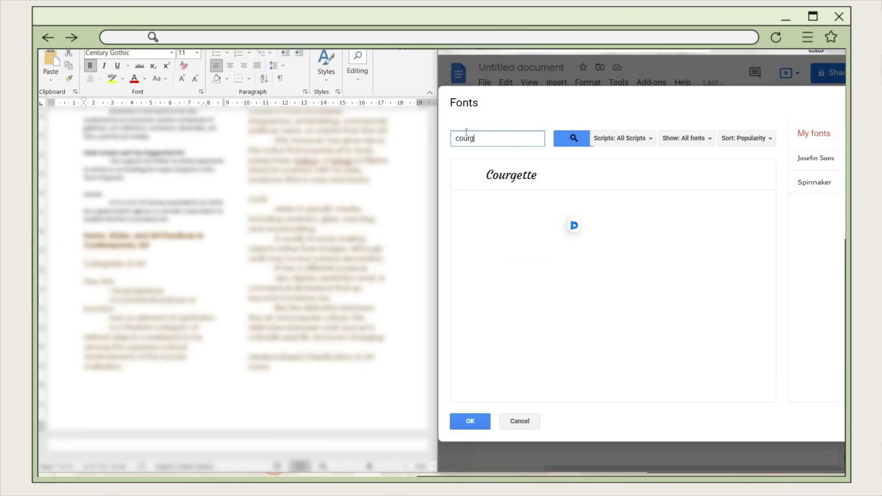
left_click(538, 177)
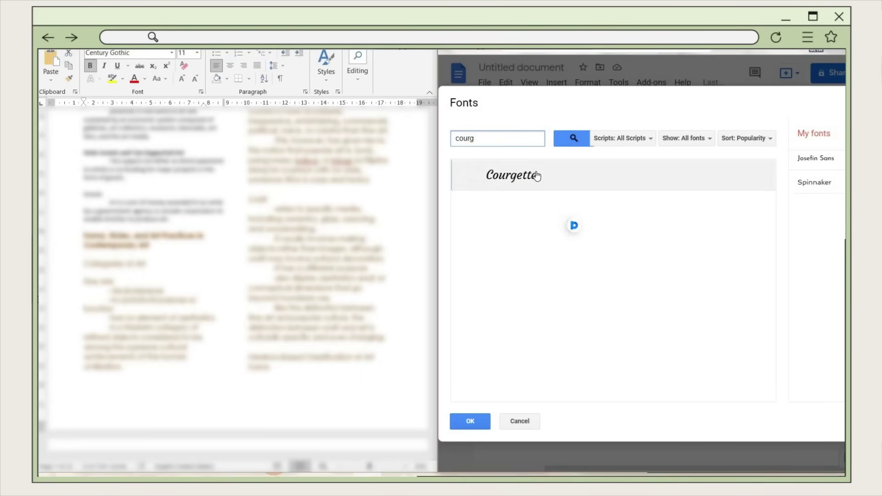
double_click(495, 138)
type("caveat")
left_click(509, 197)
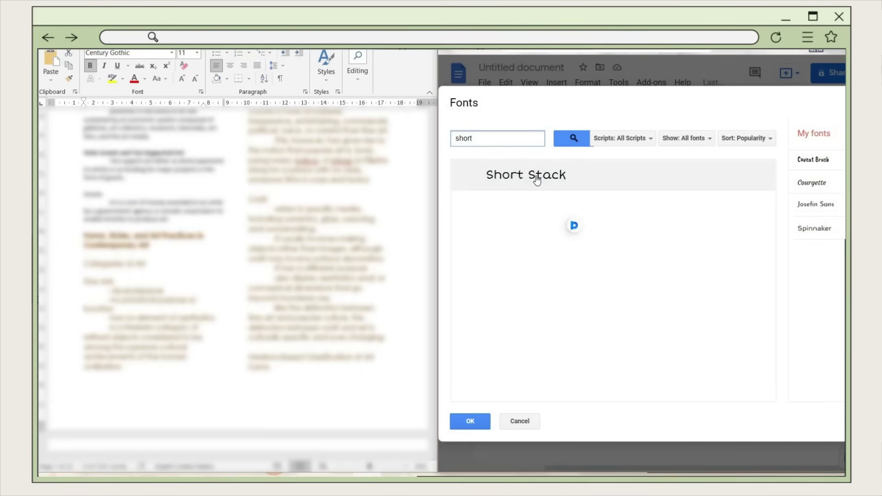
left_click(533, 177)
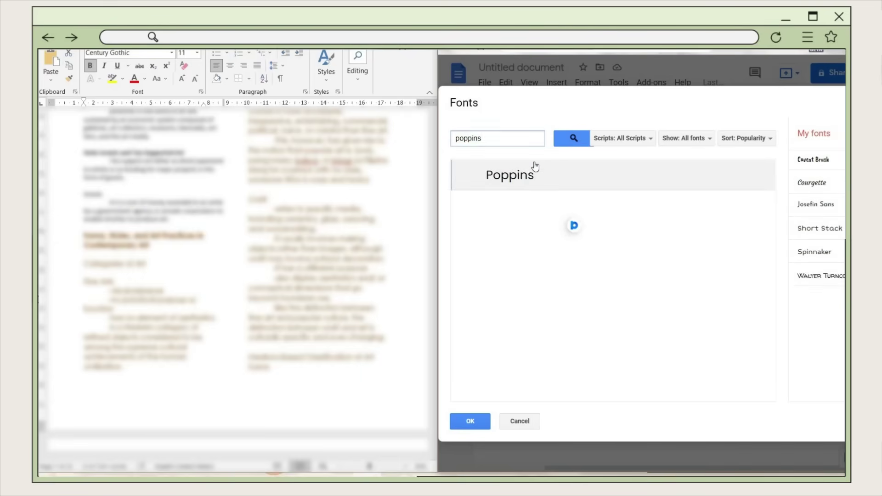
left_click(532, 166)
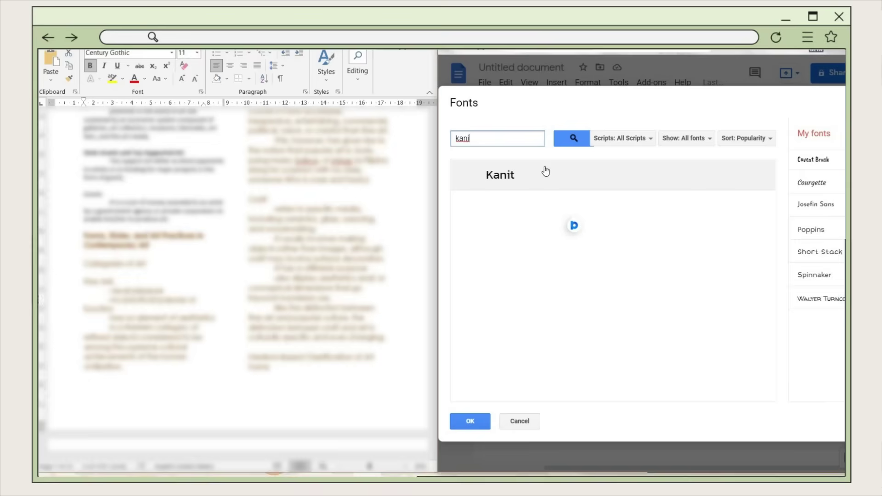
left_click(545, 172)
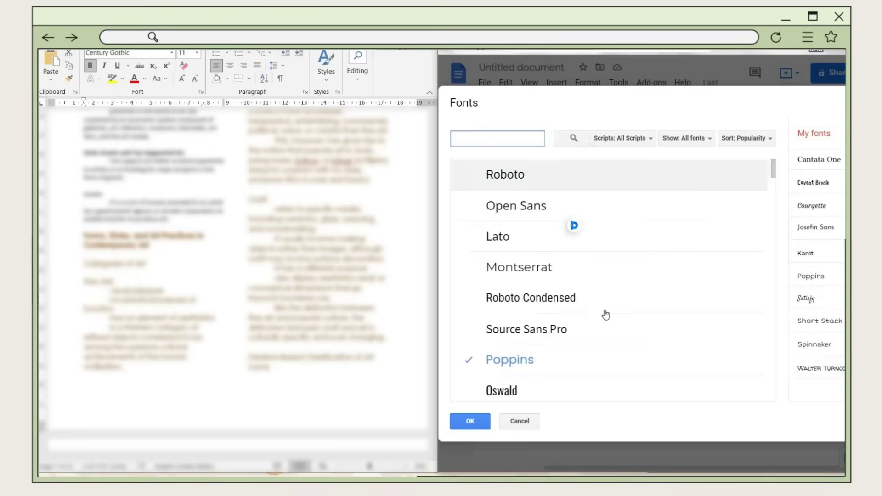
- Filter the font browser to display fonts and add Comfortaa
scroll(606, 314, "down", 20)
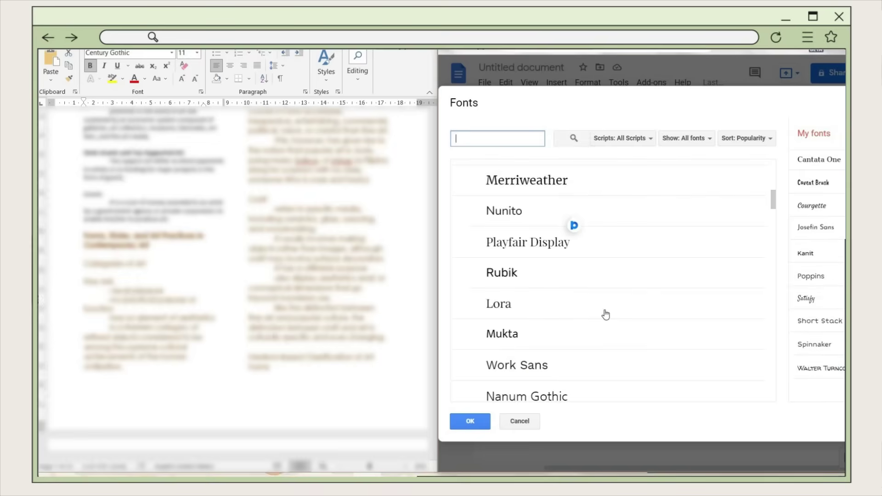
scroll(606, 306, "up", 20)
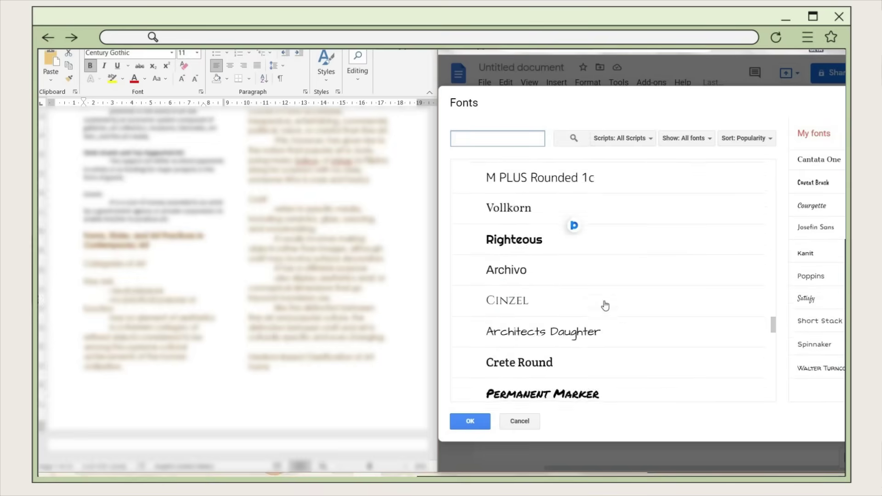
left_click(686, 137)
left_click(698, 183)
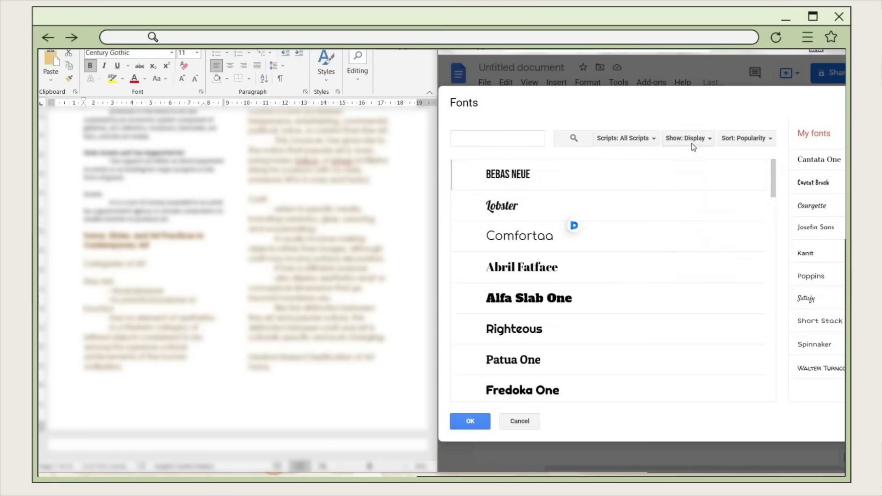
left_click(691, 140)
scroll(583, 211, "down", 1)
left_click(584, 198)
scroll(599, 230, "down", 4)
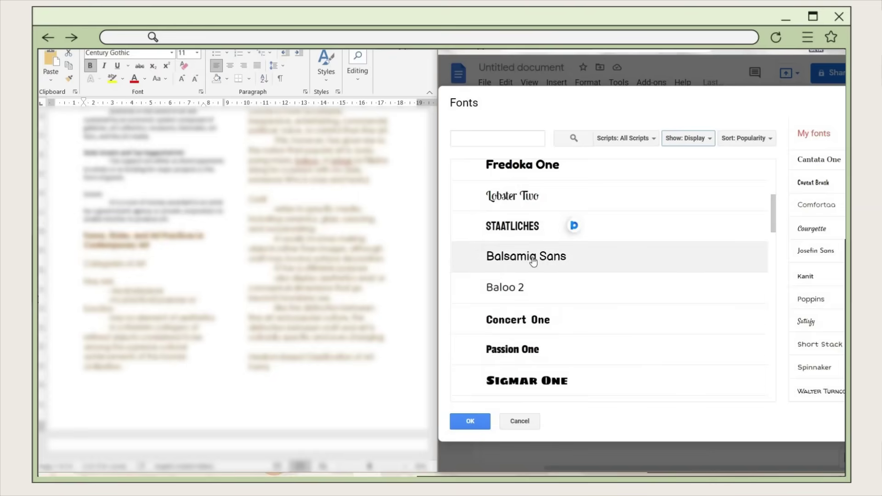
scroll(532, 257, "down", 6)
- Browse the monospace, serif and sans serif filters and sorting, then confirm the added fonts
left_click(686, 138)
left_click(691, 214)
left_click(710, 140)
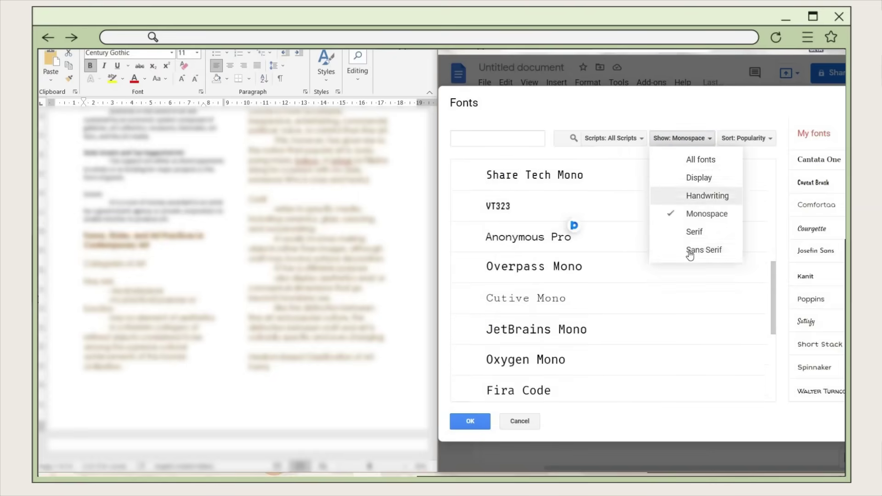
left_click(691, 229)
left_click(685, 138)
left_click(696, 244)
left_click(748, 143)
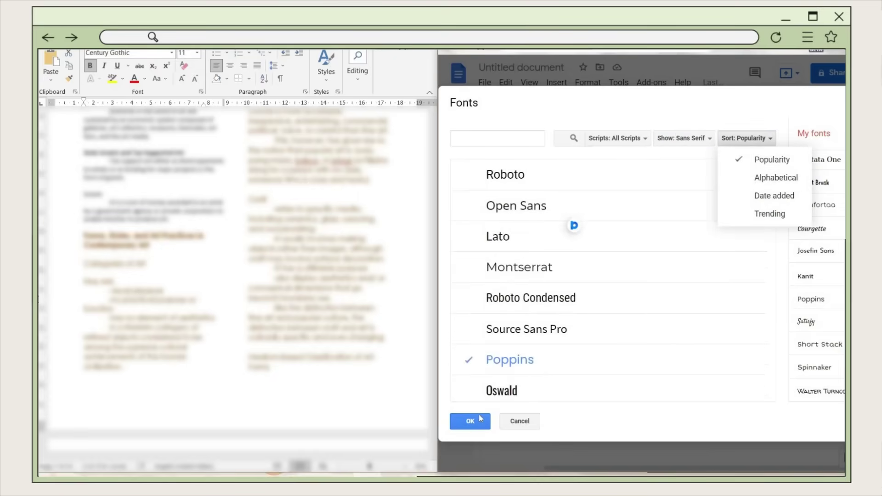
left_click(479, 415)
left_click(477, 415)
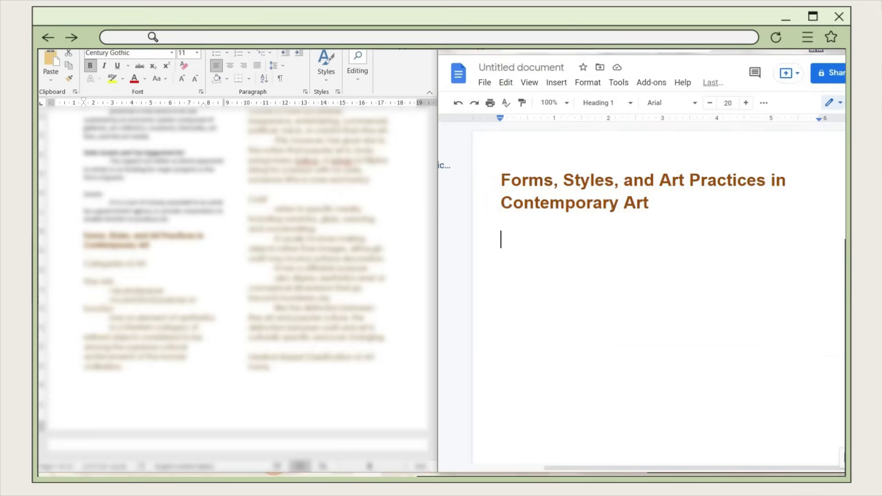
- Set the heading to Comfortaa, shrink it to size 16 and centre it
key("ctrl+a")
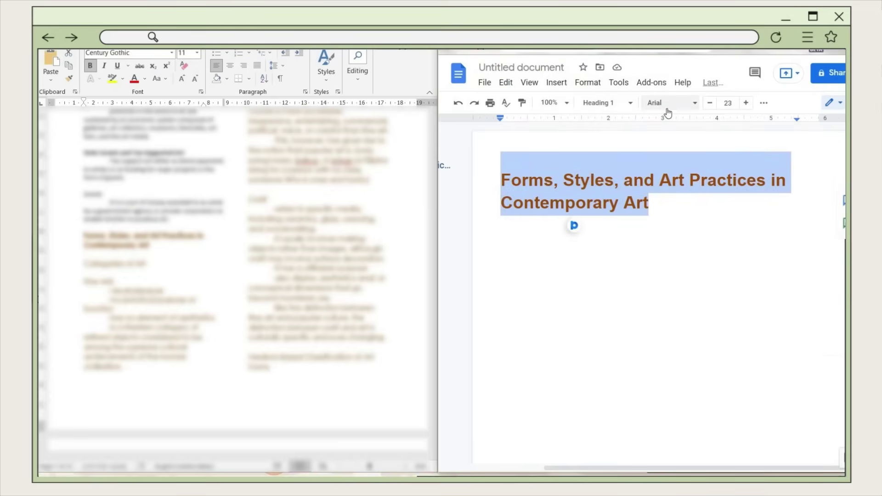
left_click(664, 104)
left_click(689, 250)
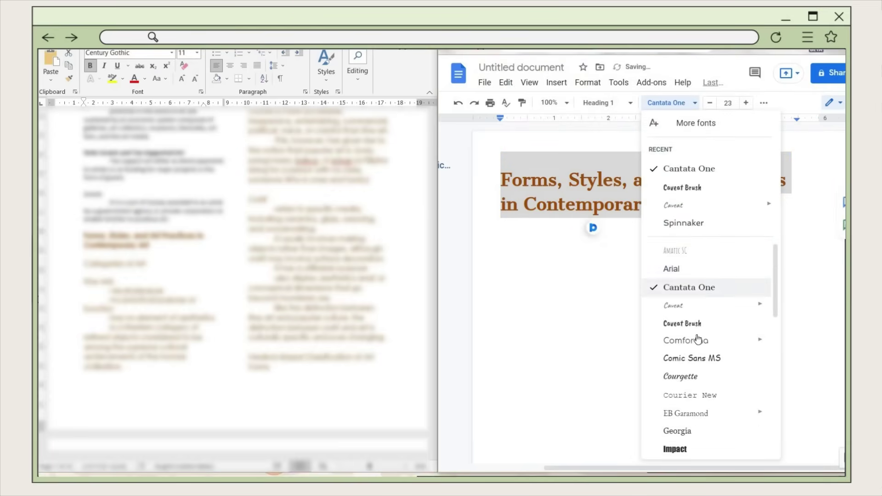
left_click(698, 342)
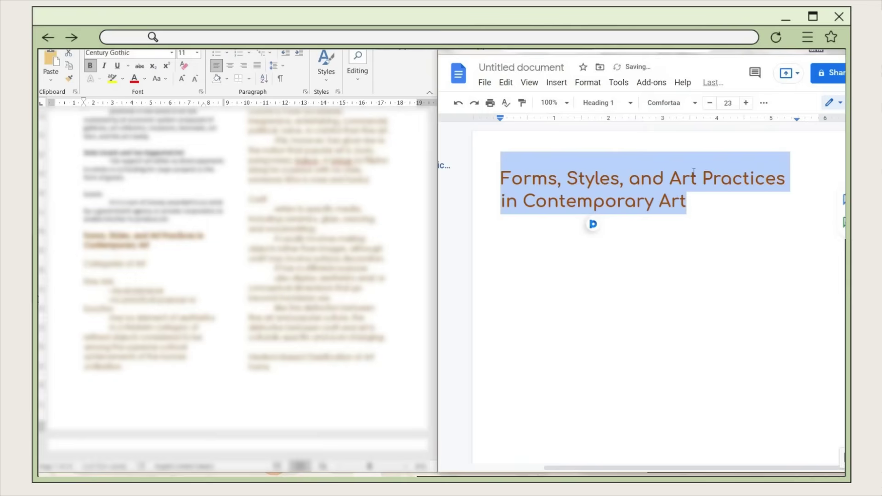
left_click(710, 103)
left_click(710, 103)
left_click(710, 103)
left_click(710, 102)
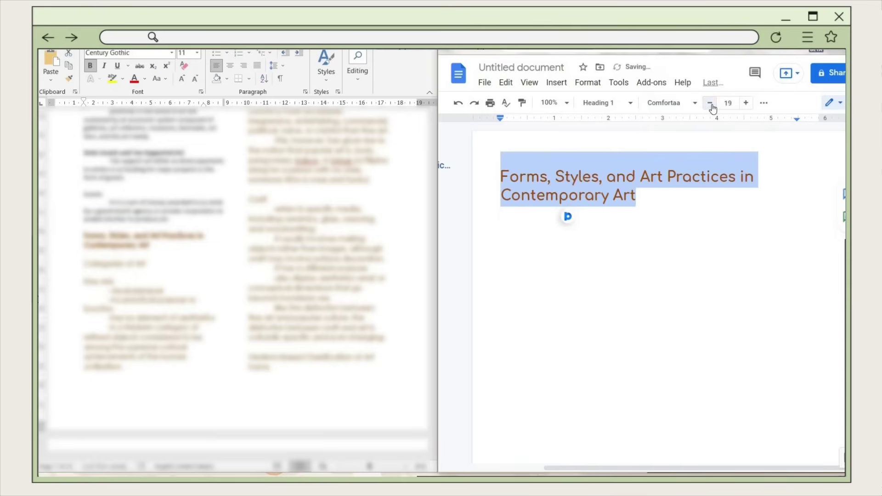
left_click(709, 102)
left_click(764, 103)
left_click(610, 124)
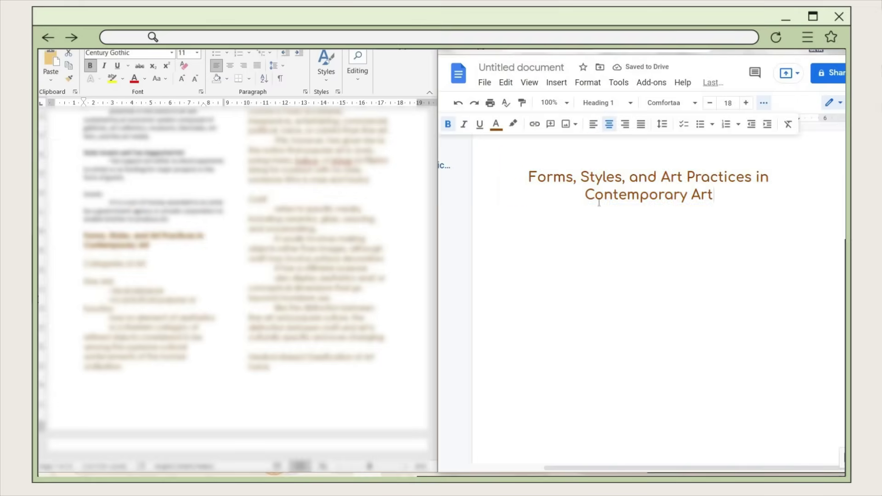
- Check the heading's formatting, then copy #A0937D from Color Hunt and return to the document
left_click(708, 217)
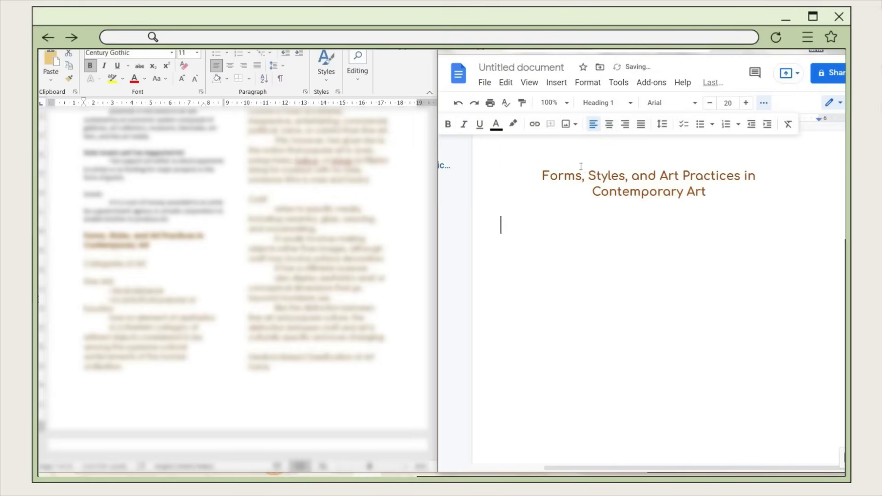
left_click(564, 174)
key("ctrl+a")
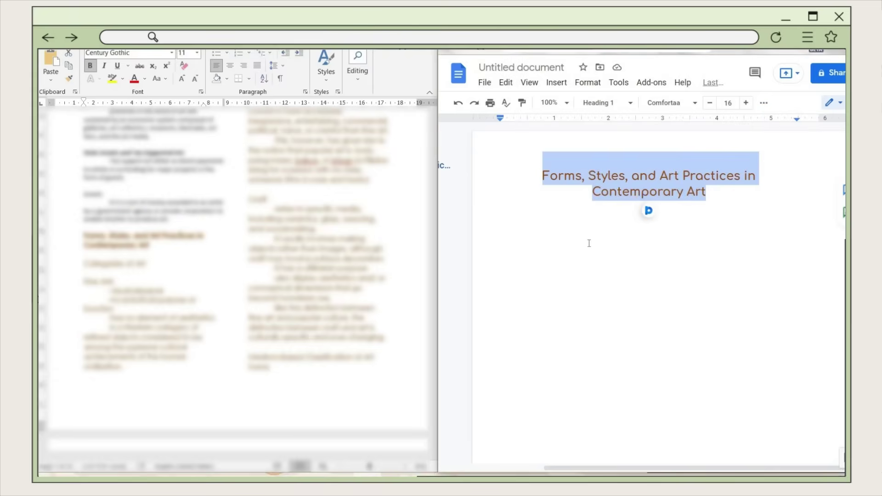
left_click(589, 244)
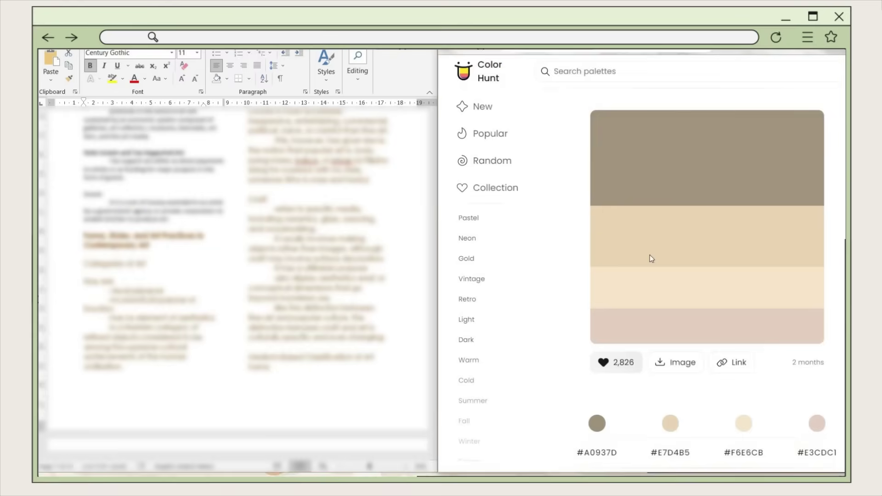
left_click(618, 204)
key("ctrl+Tab")
left_click(764, 103)
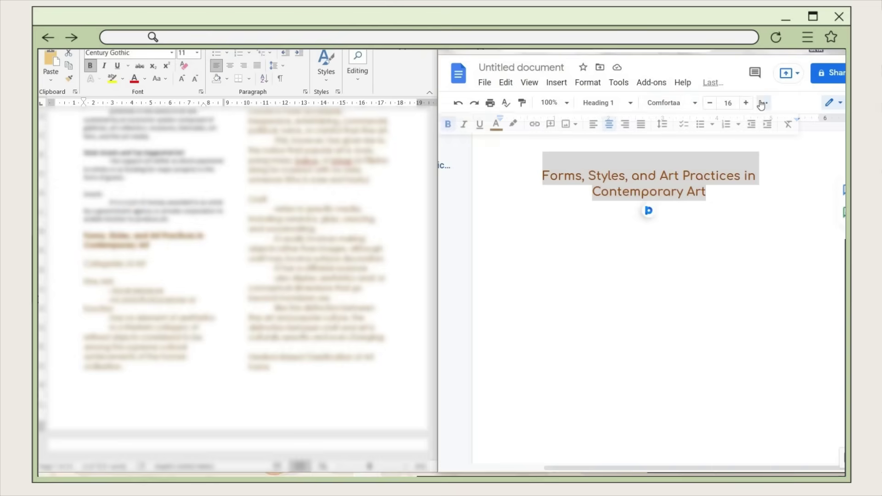
- Give the title a custom muted grey-brown text colour, #8b7f6b
left_click(495, 126)
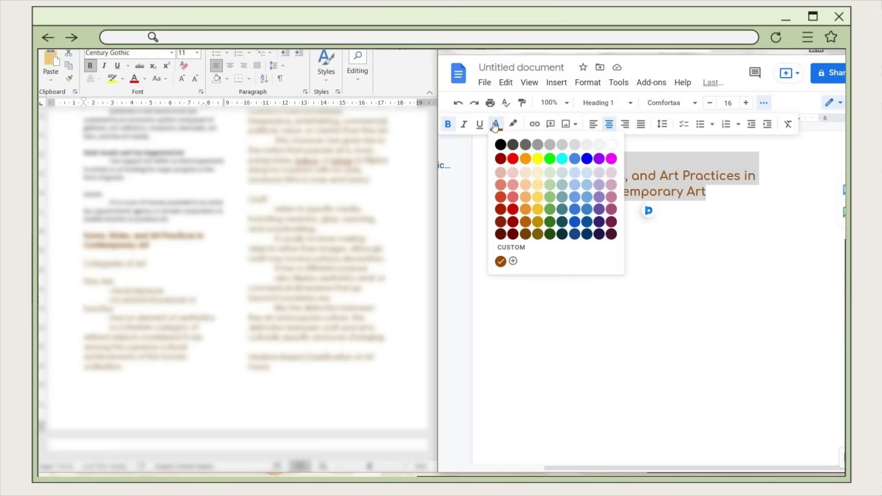
left_click(515, 261)
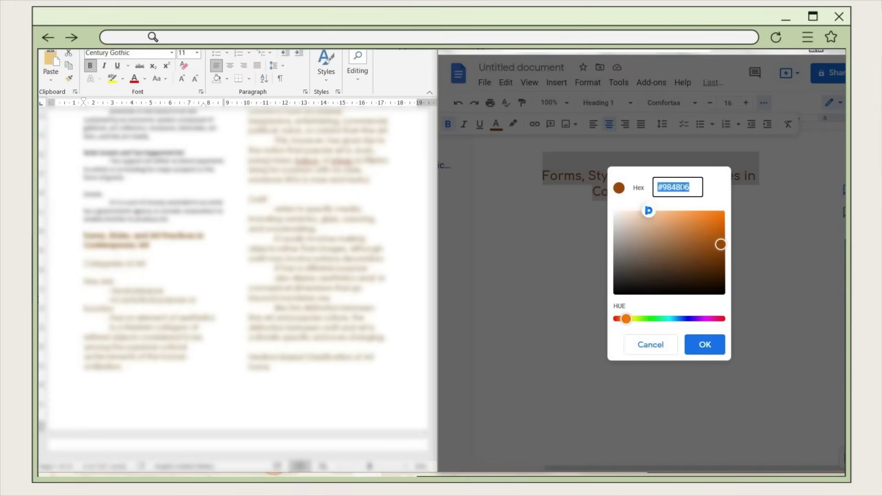
key("ctrl+v")
left_click(637, 248)
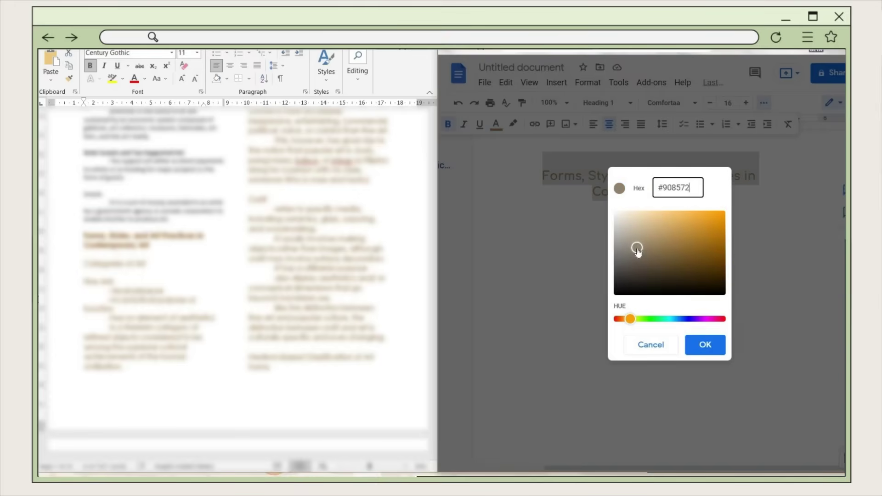
left_click(639, 249)
left_click(710, 345)
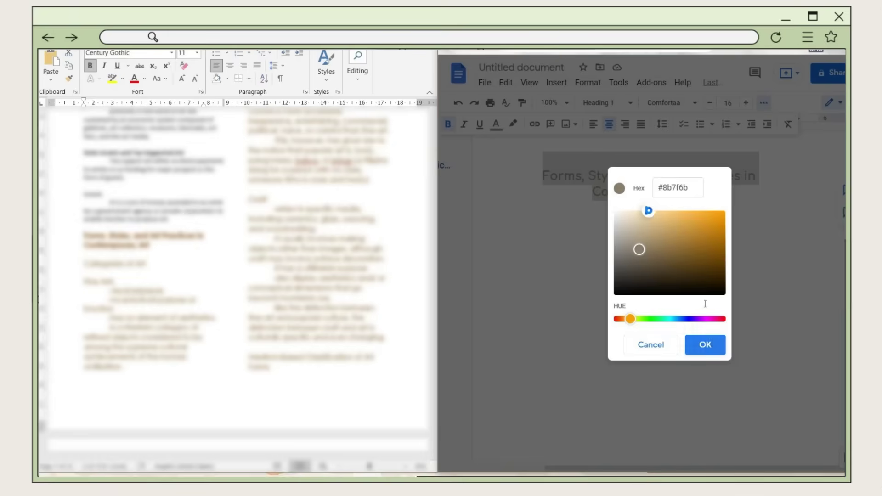
- Insert an empty line above the title
left_click(647, 208)
key("Up")
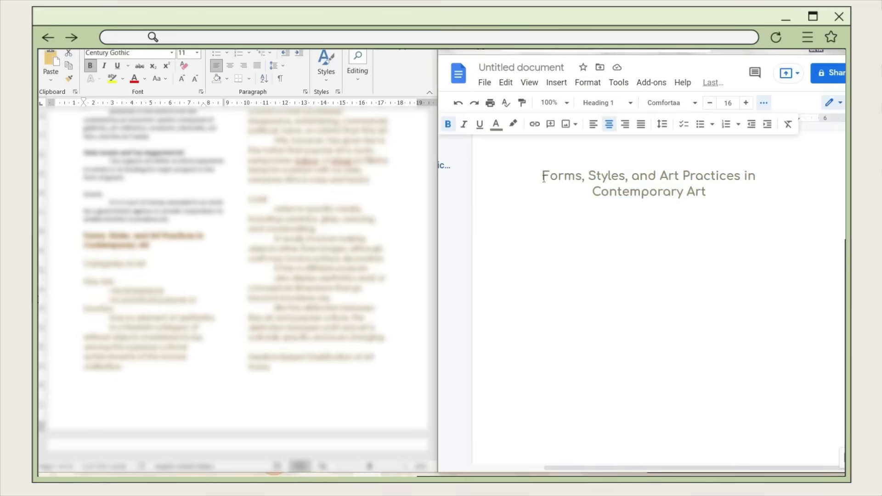
key("Return")
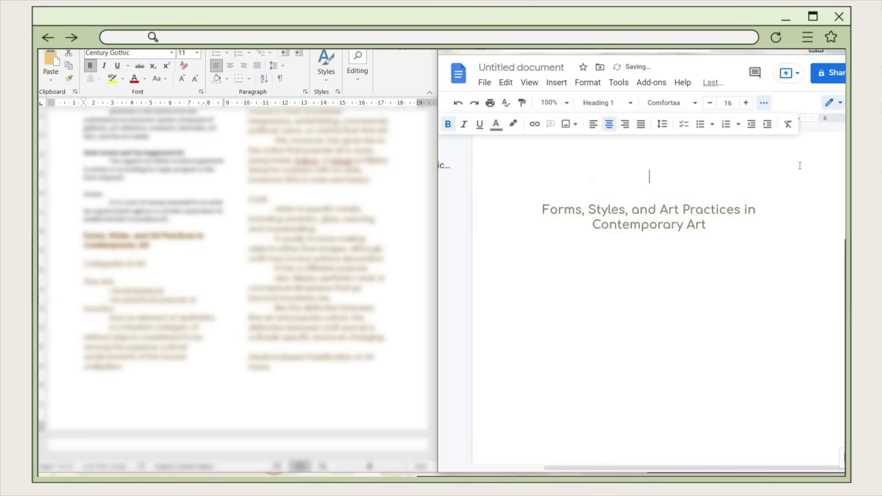
- Type 'PhilArt - 07/21/21' above the title, with PhilArt at size 9
left_click(686, 159)
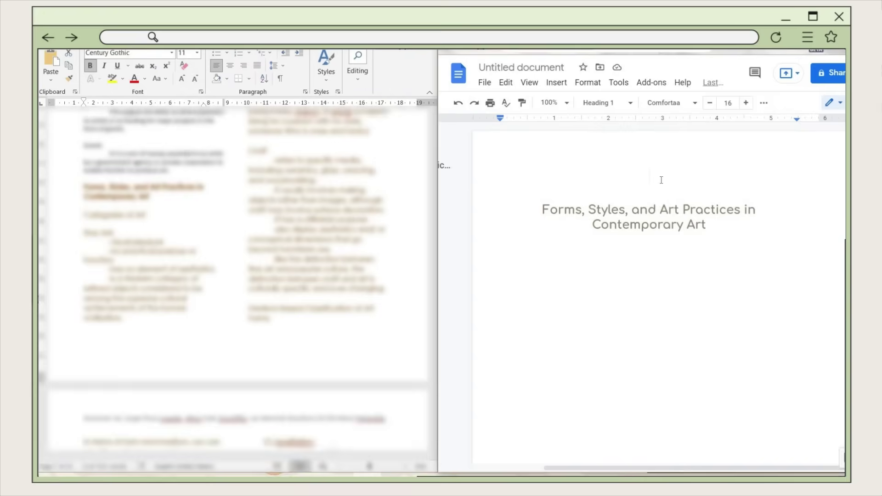
type("PhilArt")
double_click(661, 177)
left_click(727, 102)
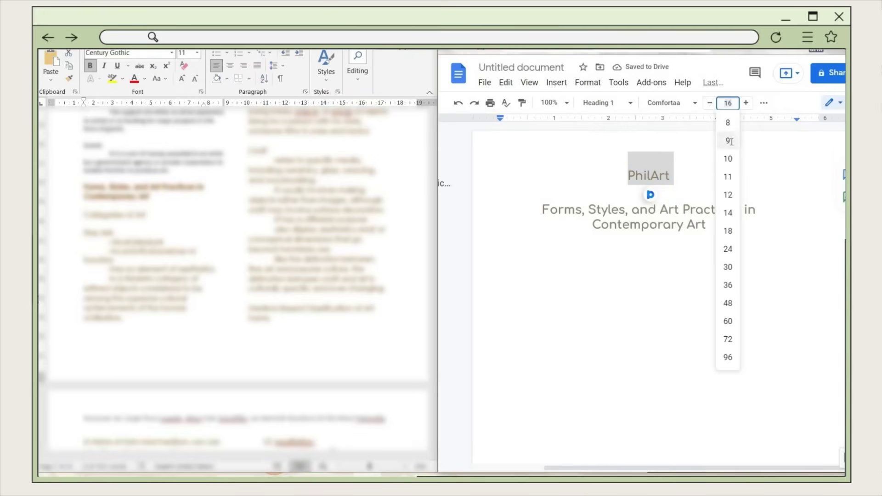
left_click(731, 139)
left_click(717, 177)
type("- 07/")
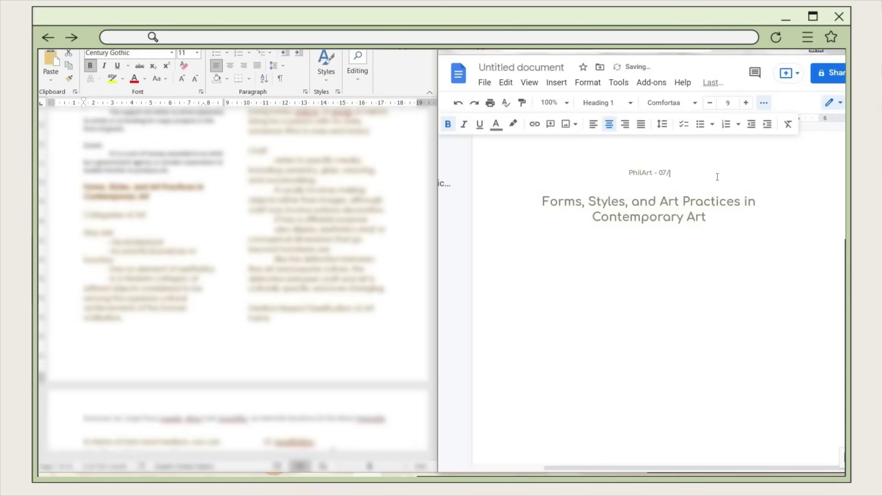
type("21/21")
- Remove the space before the header and title lines and set their line spacing to 1.5
key("Down")
key("Down")
key("Home")
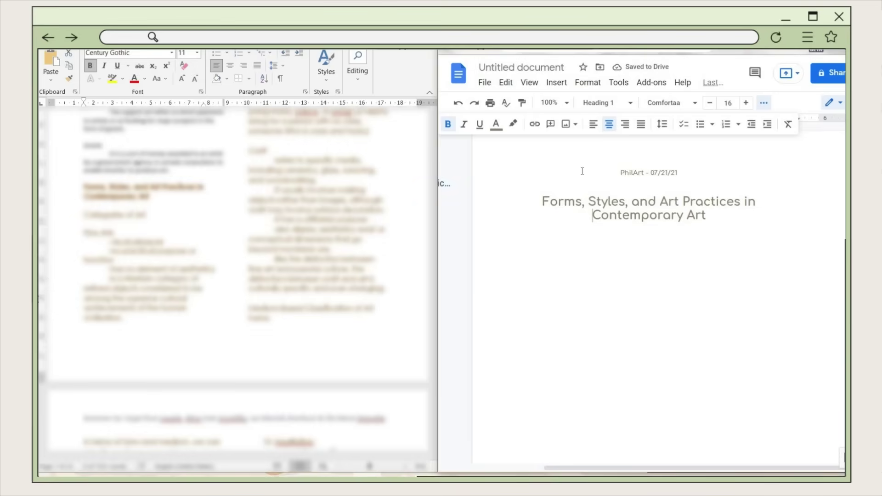
key("shift+Up")
key("shift+Up")
left_click(662, 124)
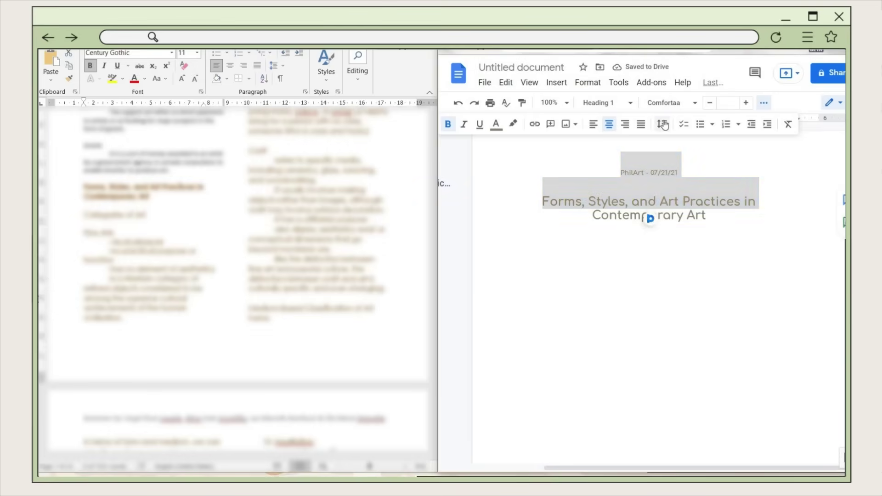
left_click(720, 227)
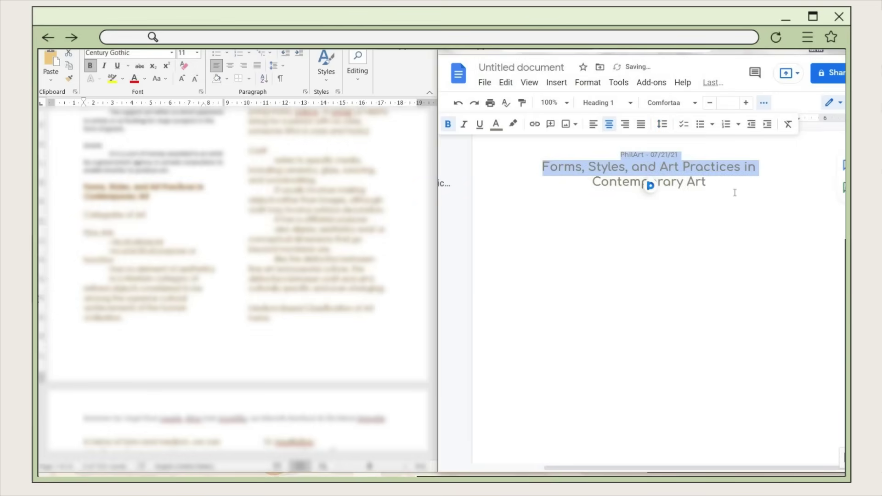
left_click(626, 168)
left_click_drag(593, 183, 662, 126)
left_click(662, 124)
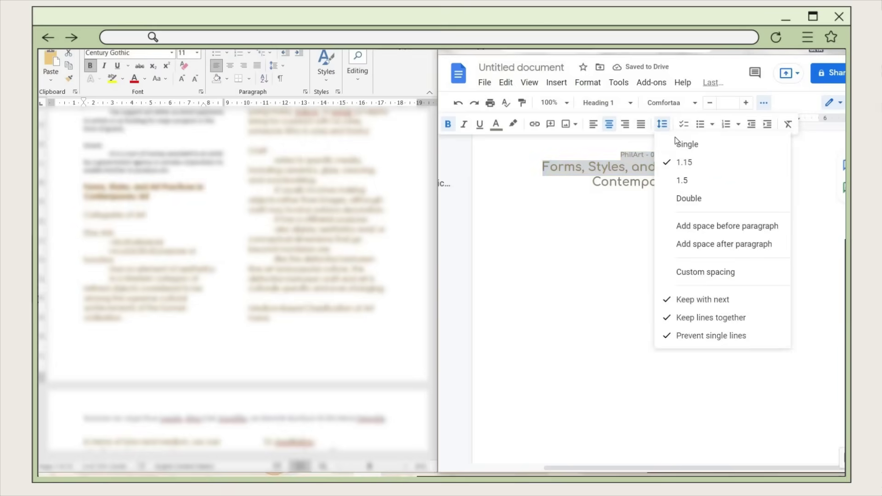
left_click(682, 181)
key("Down")
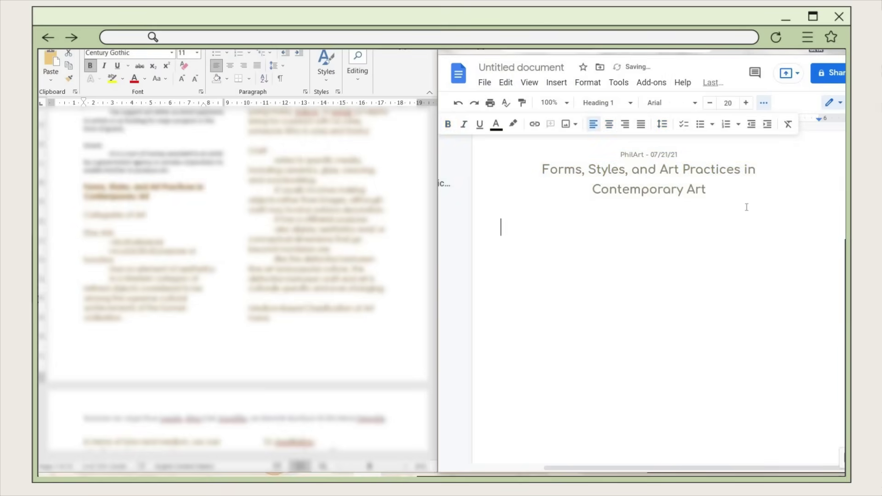
left_click_drag(696, 149, 617, 137)
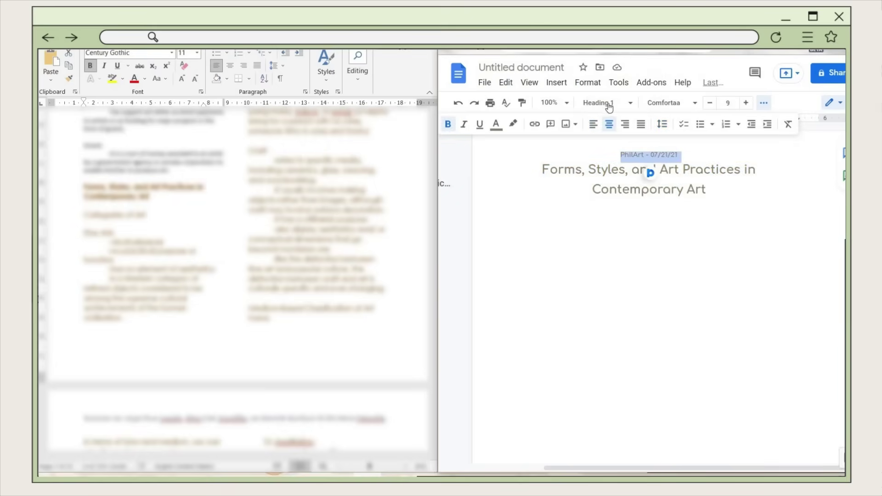
- Make the PhilArt header Normal text in Josefin Sans
left_click(622, 104)
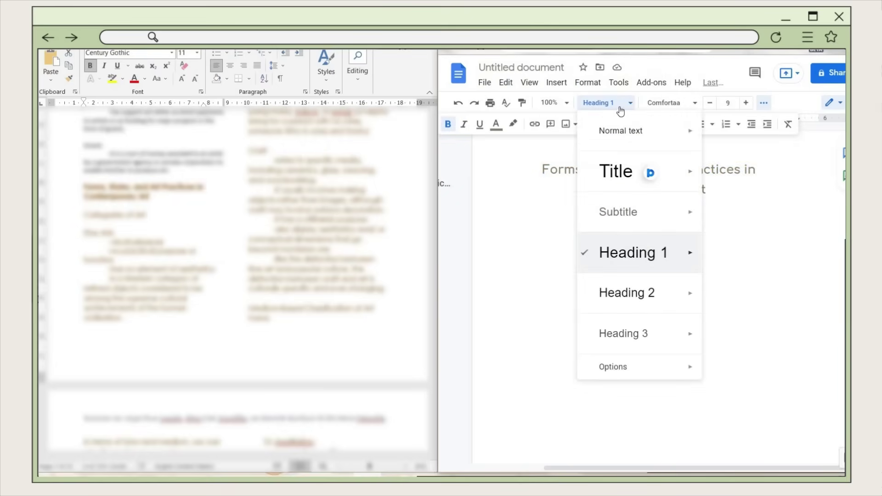
left_click(620, 130)
left_click(457, 103)
left_click(457, 103)
left_click(501, 103)
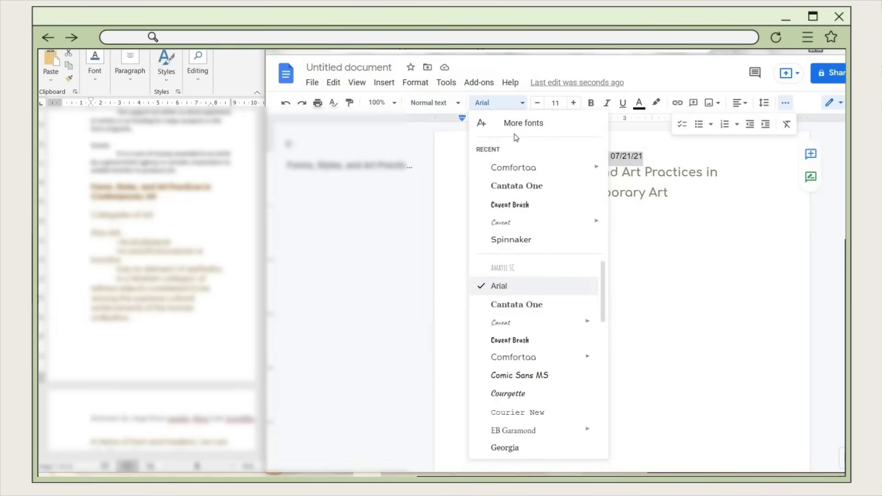
left_click(510, 340)
mouse_move(525, 343)
scroll(536, 389, "down", 1)
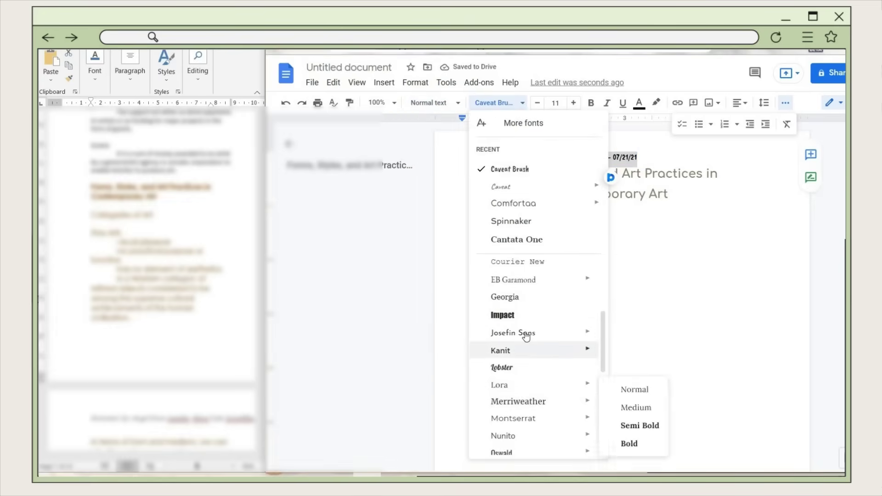
left_click(549, 333)
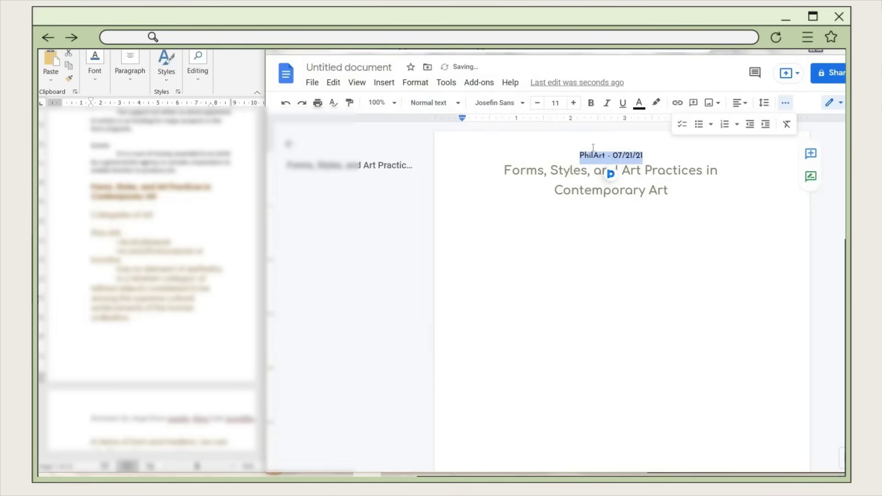
- Colour the header with the saved custom grey-brown swatch
left_click(638, 102)
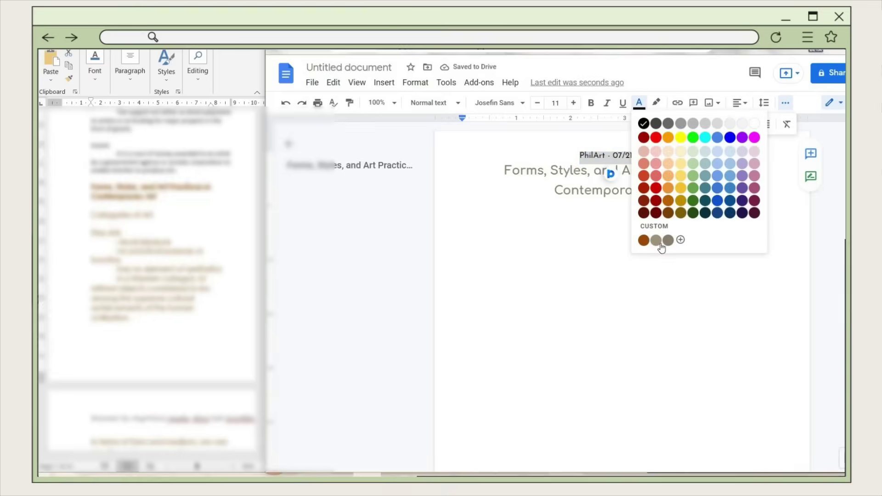
left_click(655, 240)
left_click(606, 216)
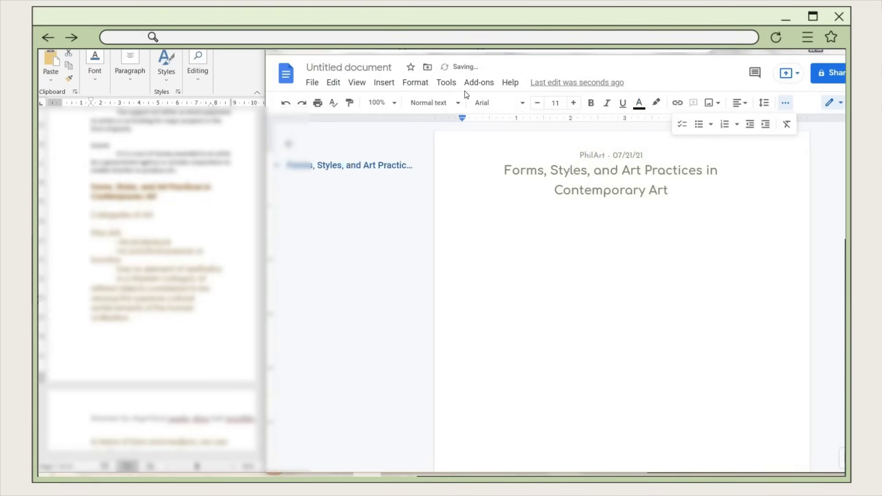
left_click(455, 105)
- Add a 'Lesson 1' line in Subtitle style and shrink it to size 9
mouse_move(502, 215)
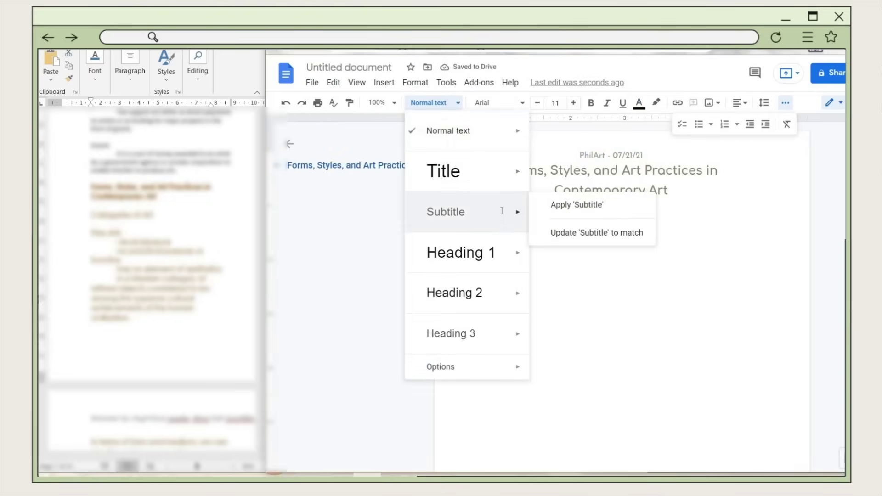
left_click(574, 203)
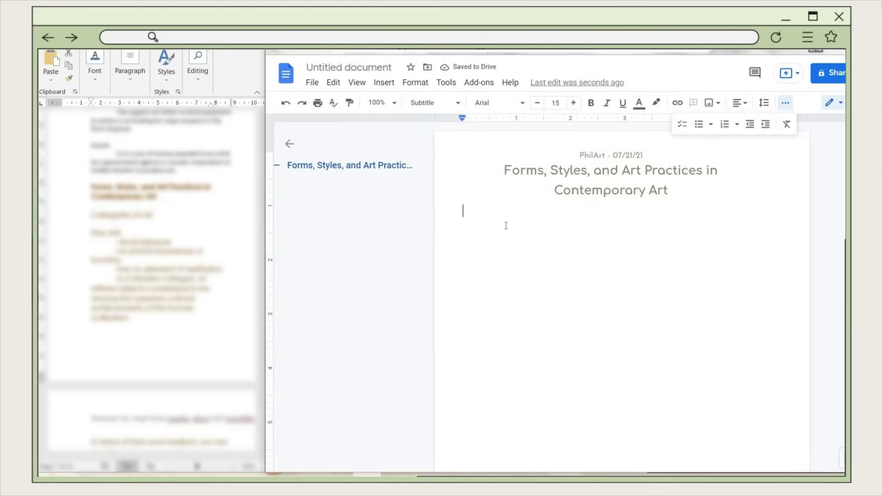
type("Lesson")
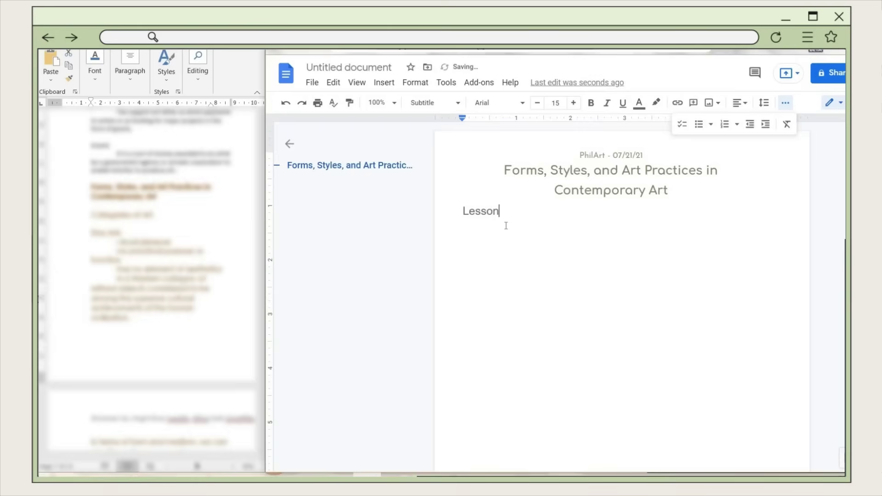
type(" 1")
left_click_drag(455, 211, 510, 212)
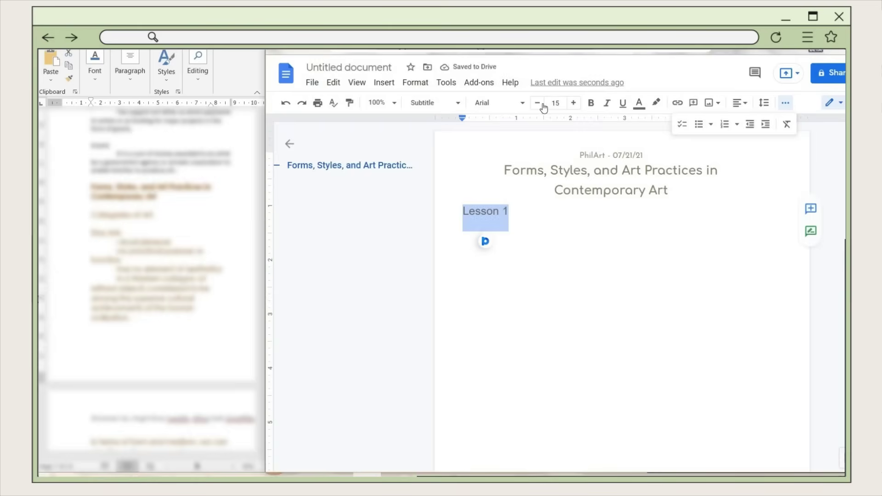
left_click(537, 104)
left_click(537, 103)
left_click(537, 104)
left_click(537, 104)
left_click(537, 104)
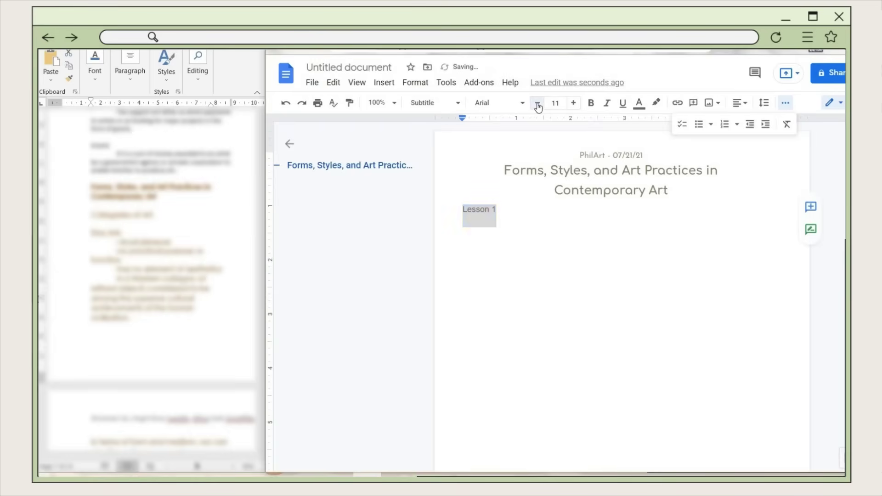
left_click(536, 104)
- Set 'Lesson 1' in Comfortaa and centre it on the page
left_click(492, 103)
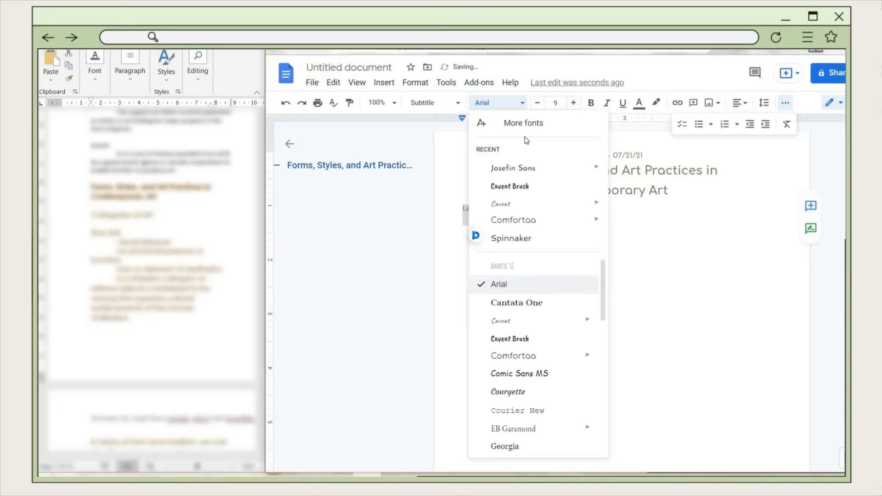
left_click(536, 220)
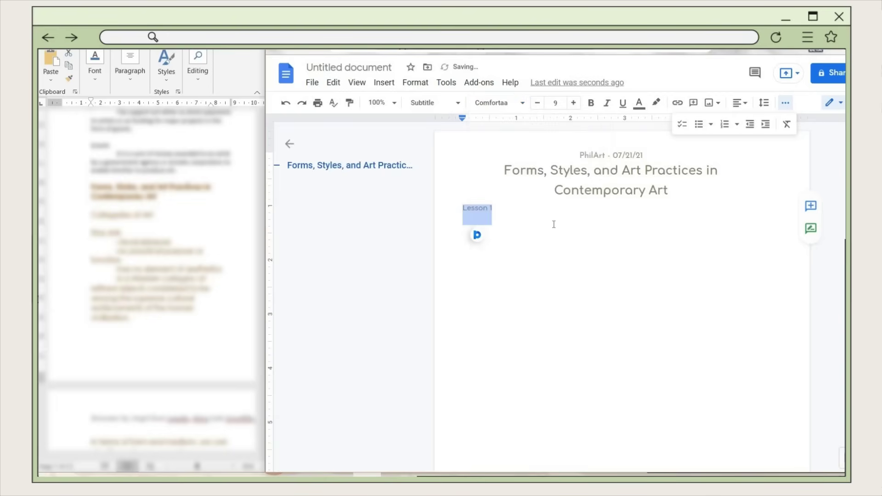
left_click(738, 102)
key("ctrl+shift+e")
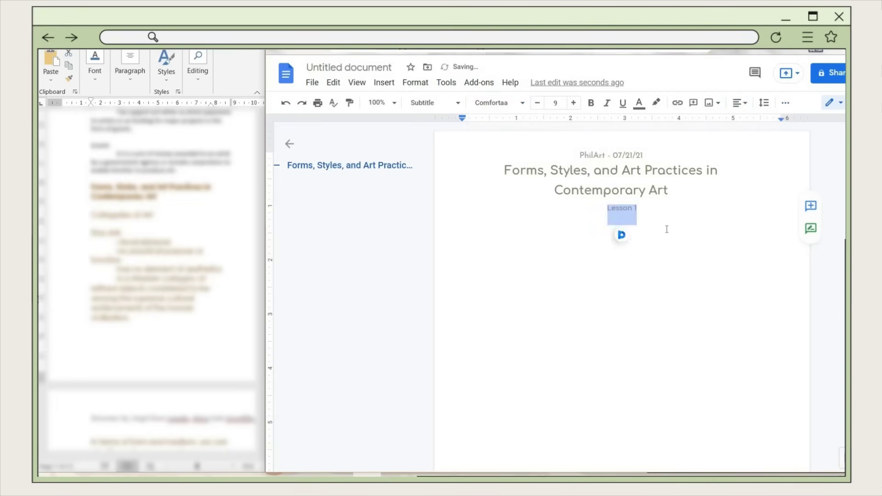
- Single-space the Contemporary Art and Lesson 1 lines, then give the title lines 1.15 spacing
key("Down")
key("shift+Up")
key("shift+Up")
left_click(764, 103)
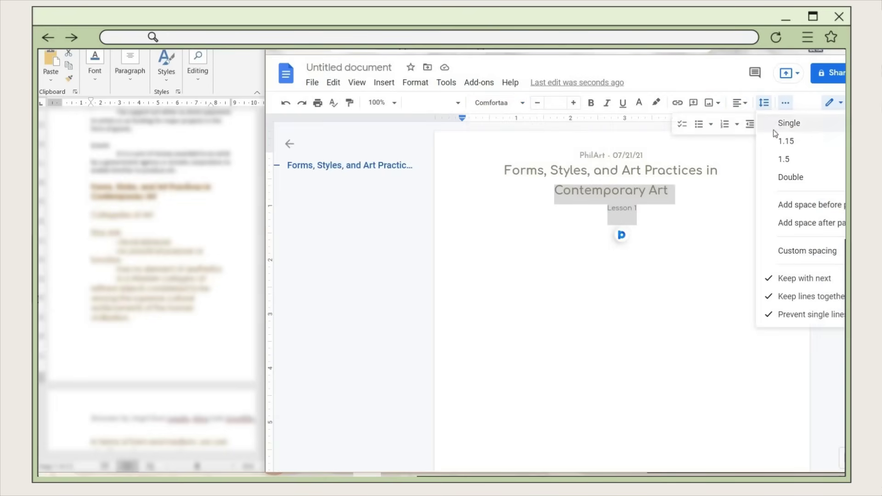
left_click(781, 123)
key("shift+Up")
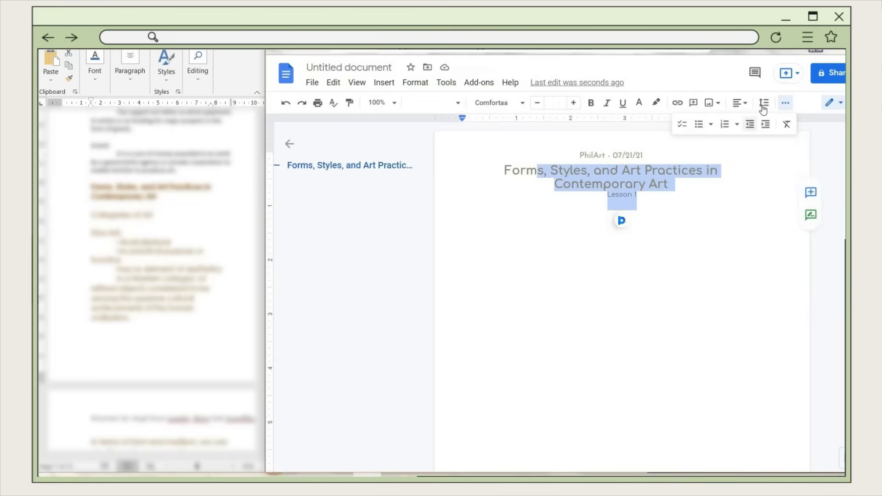
left_click(764, 102)
left_click(776, 141)
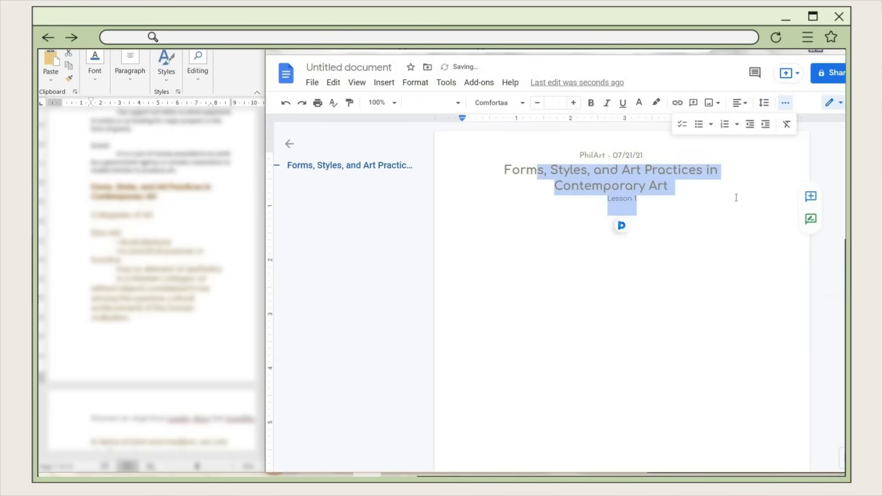
- Start a new drawing on the empty line below the title
left_click(626, 211)
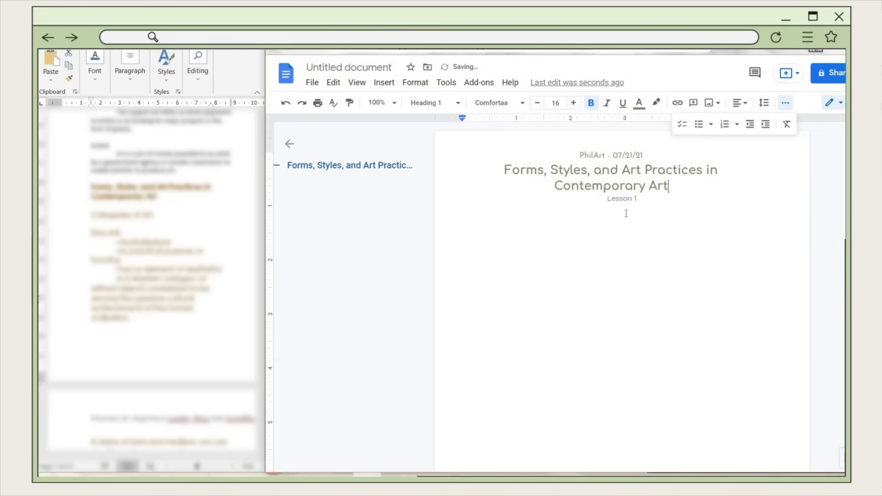
left_click(394, 84)
mouse_move(431, 139)
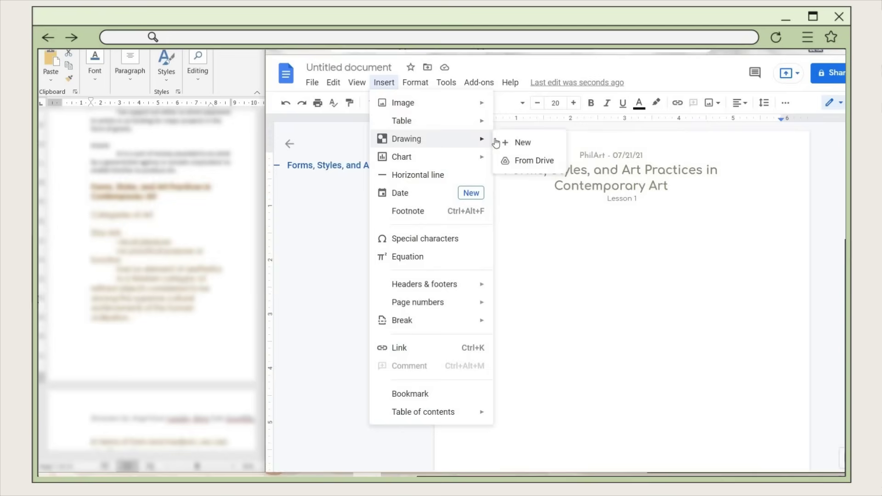
left_click(515, 143)
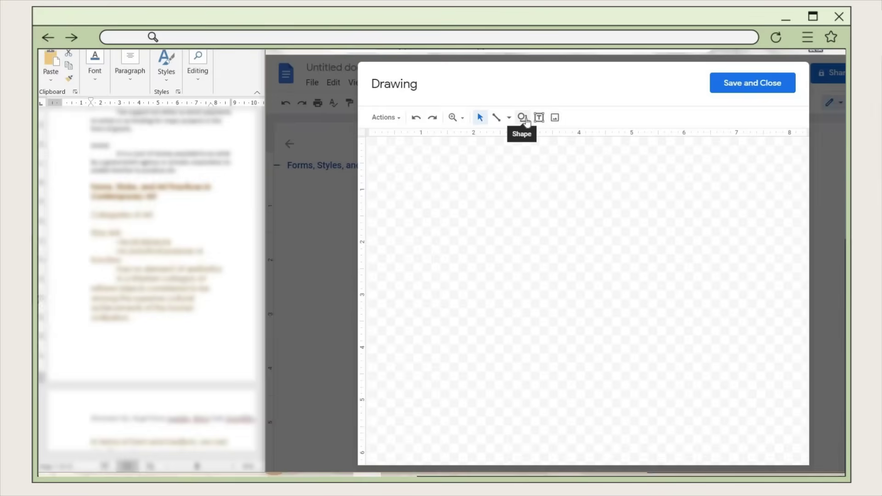
- Draw a wide rounded rectangle near the top of the drawing canvas
left_click(524, 119)
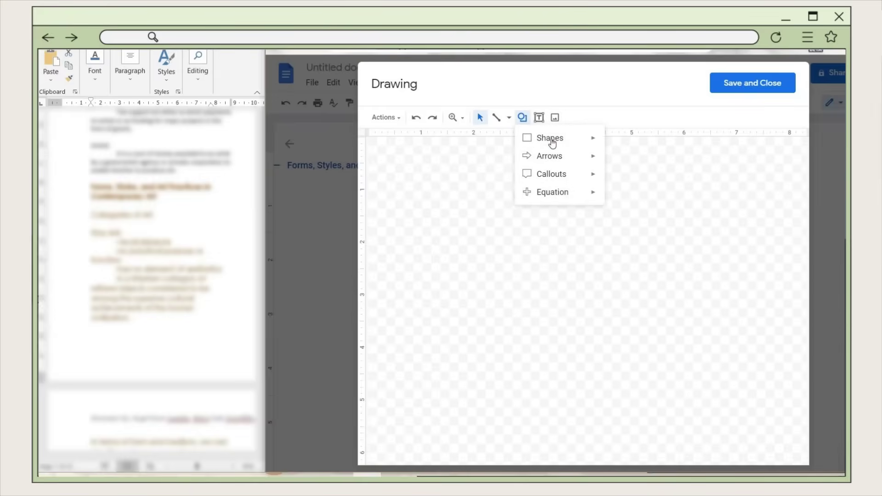
mouse_move(553, 144)
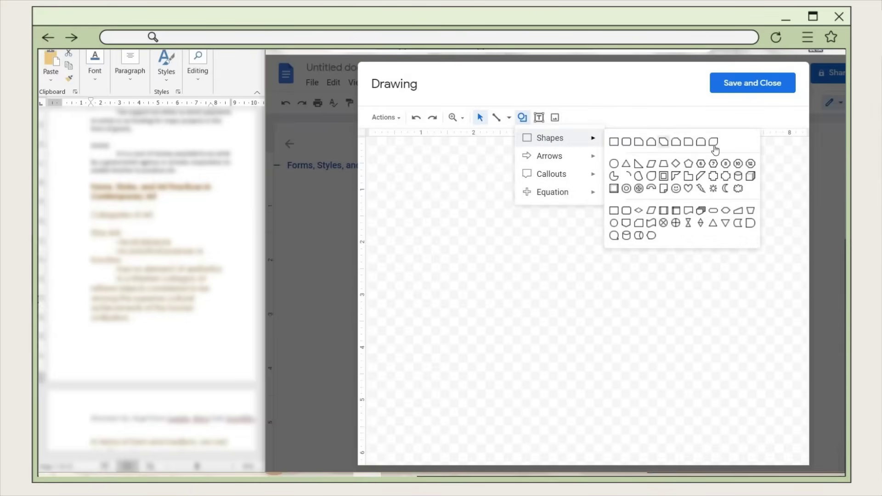
left_click(626, 142)
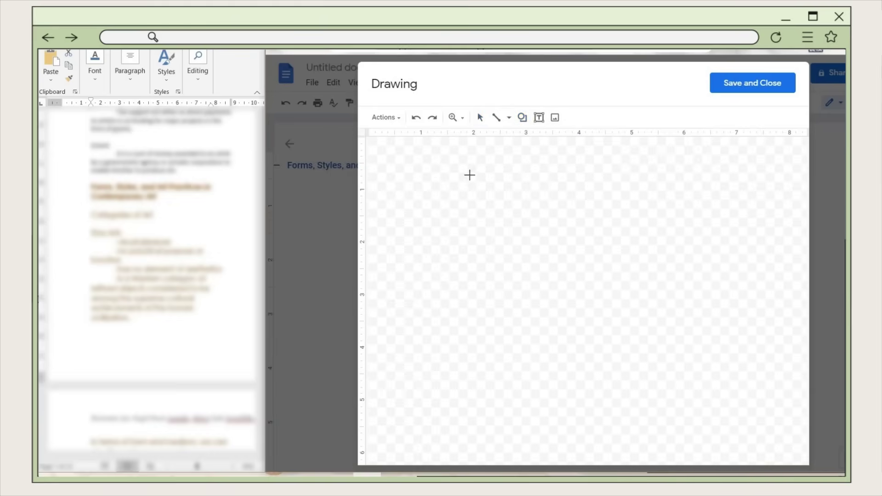
left_click_drag(653, 210, 683, 245)
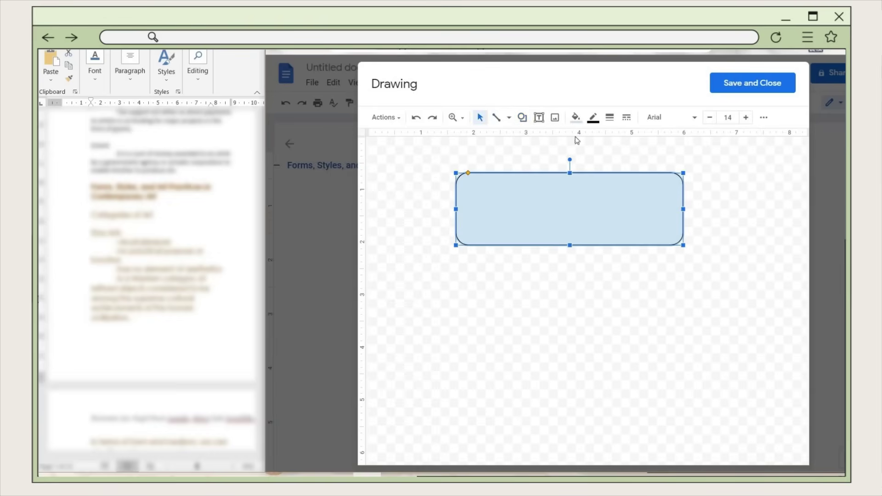
- Fill the rounded rectangle with custom colour F6E6CB
left_click(576, 119)
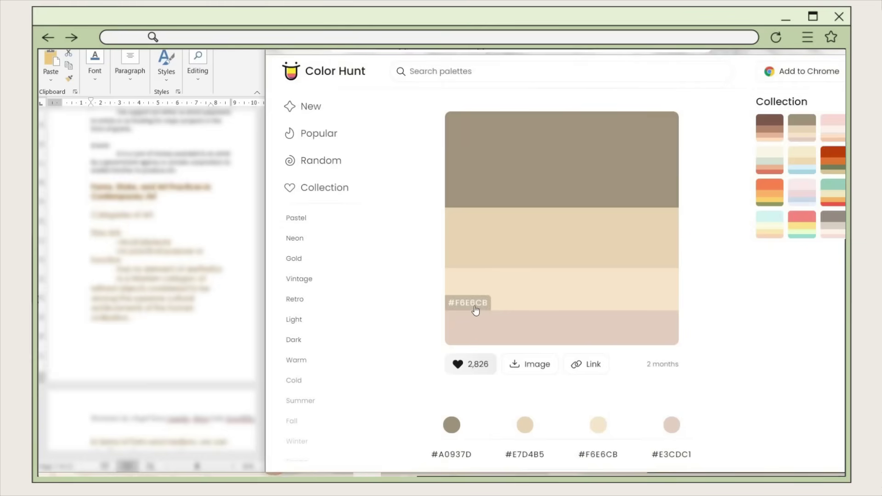
left_click(485, 277)
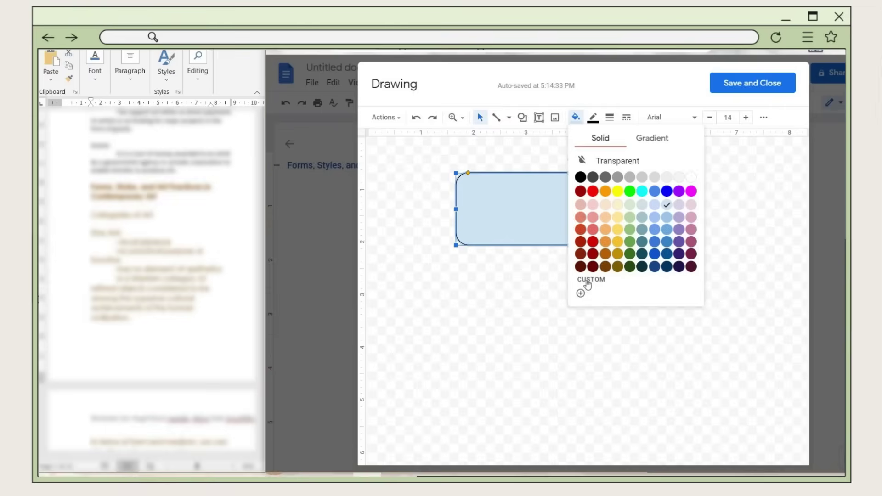
left_click(581, 294)
key("ctrl+v")
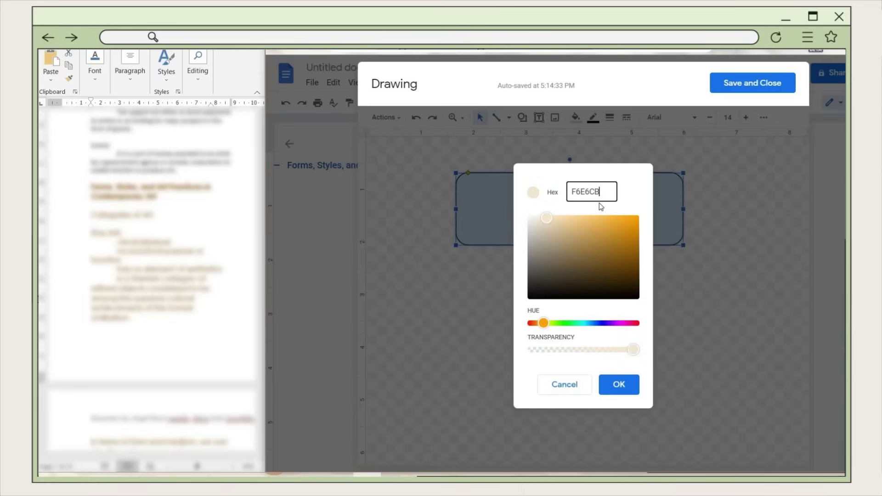
left_click(632, 380)
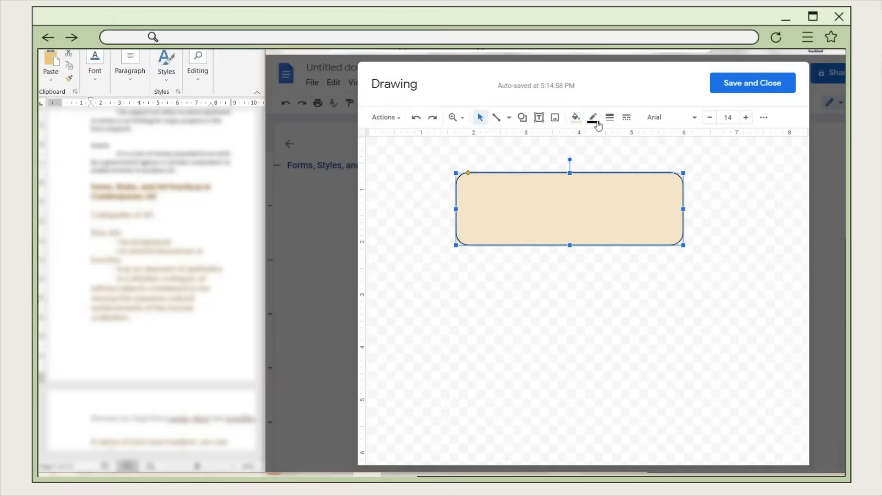
- Give the rectangle a custom E7D4B5 border colour
left_click(596, 121)
left_click(611, 273)
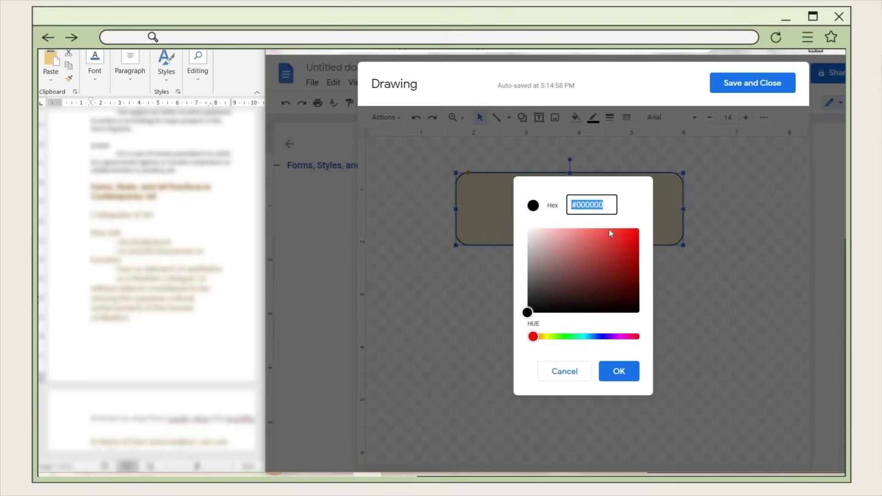
key("ctrl+v")
left_click(617, 372)
left_click(686, 240)
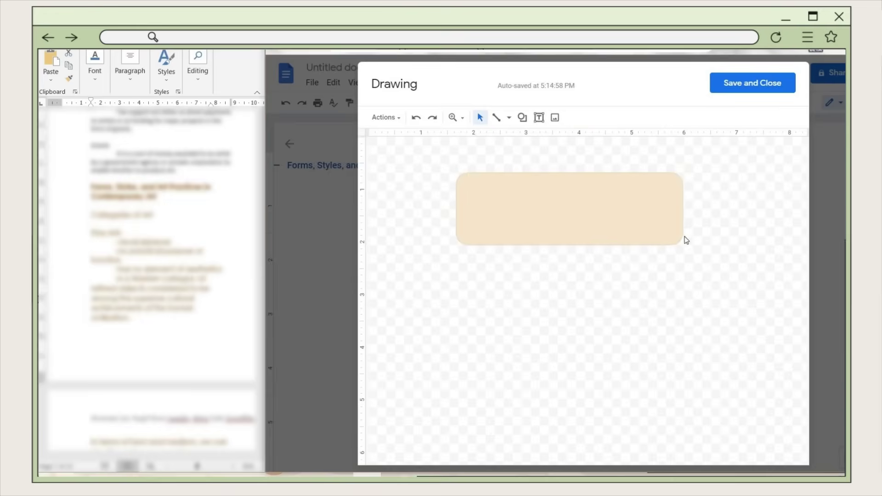
left_click(606, 139)
- Set the rectangle's border weight to 4px
left_click(610, 117)
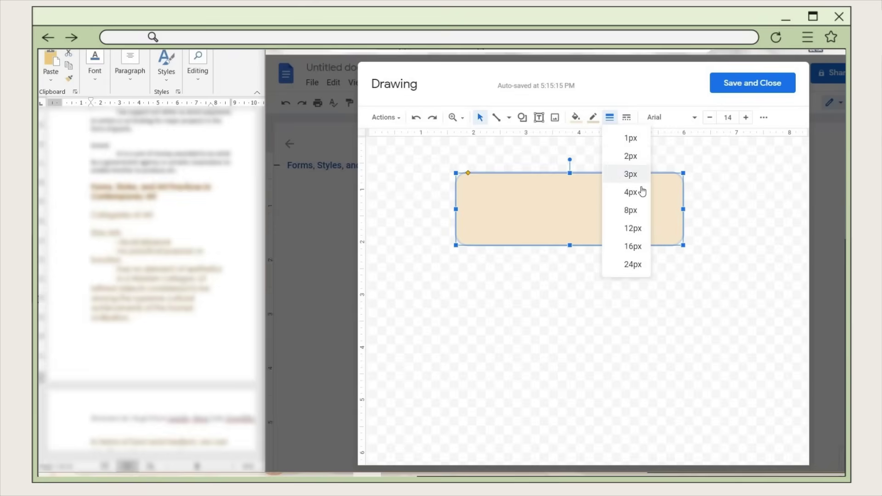
left_click(640, 195)
left_click(671, 273)
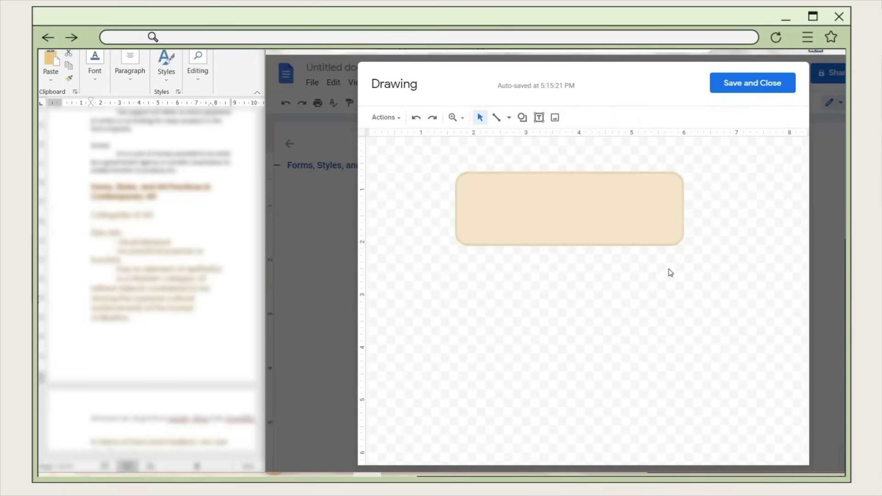
left_click(602, 184)
left_click(609, 118)
left_click(612, 264)
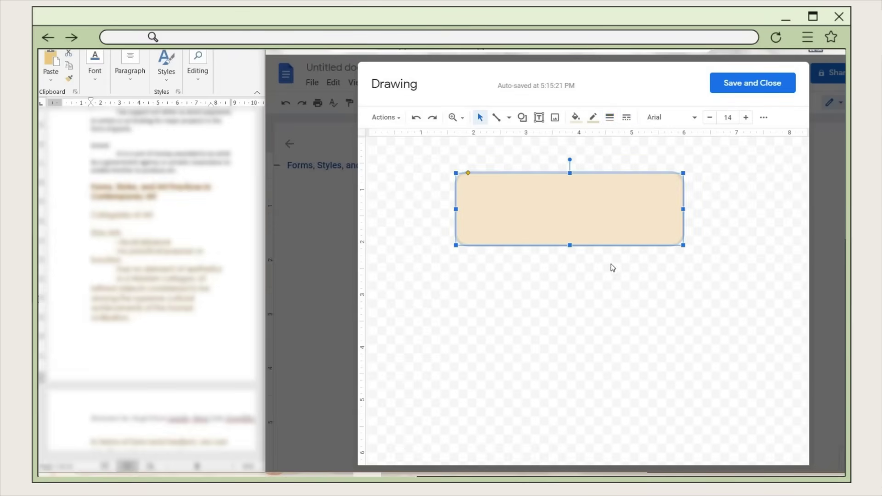
- Nudge the beige rectangle slightly lower on the canvas
left_click_drag(672, 210, 681, 218)
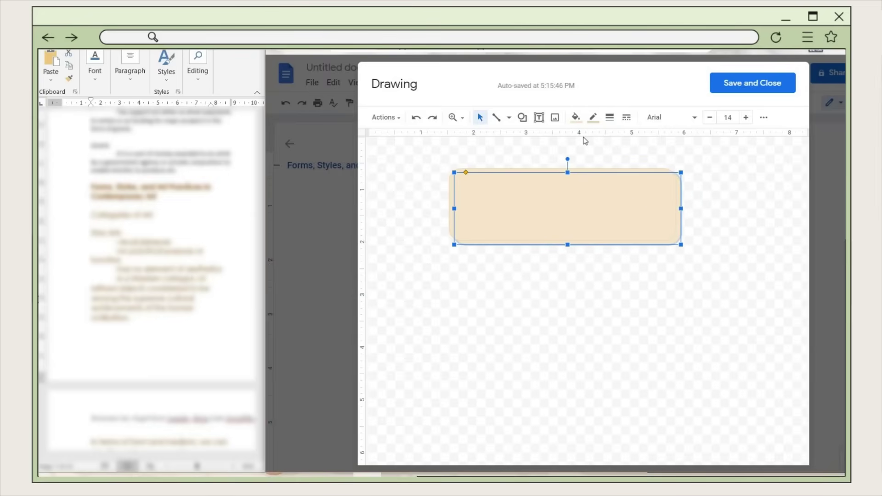
left_click(575, 119)
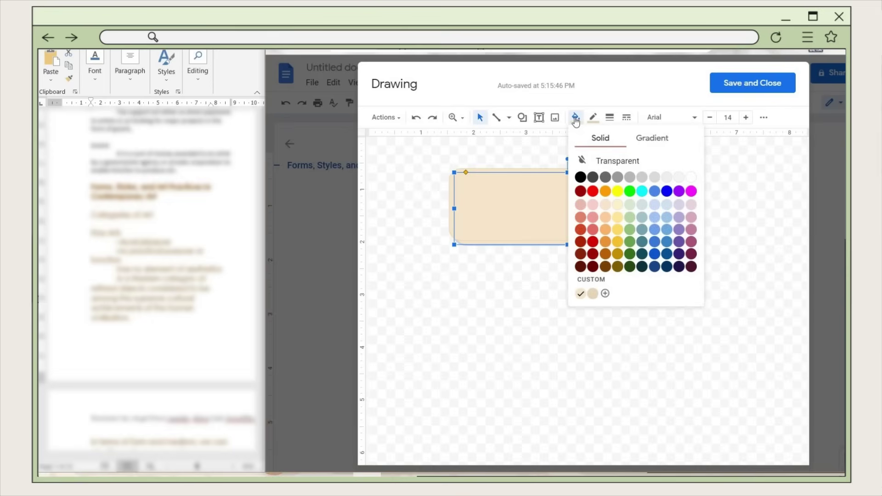
left_click(594, 294)
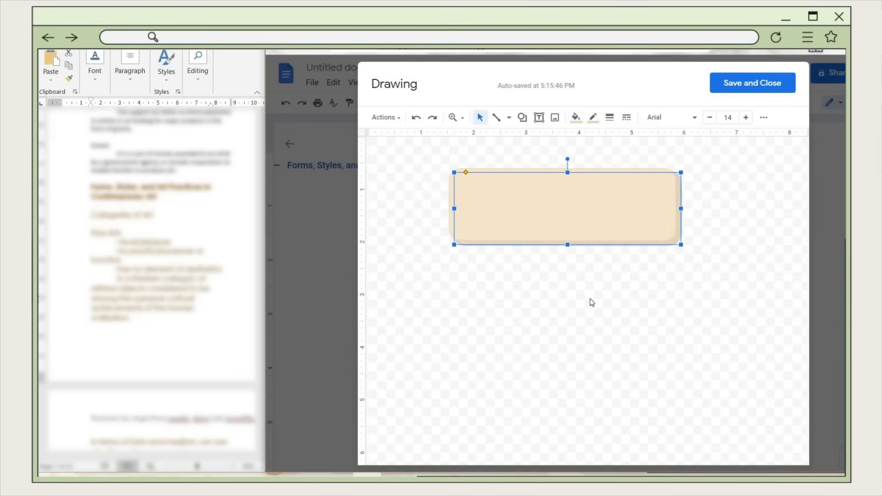
key("Escape")
left_click(681, 223)
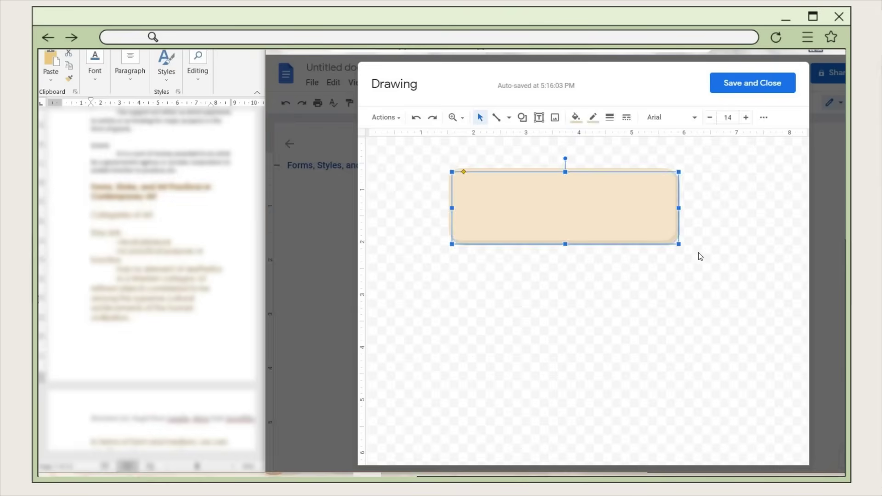
left_click(700, 252)
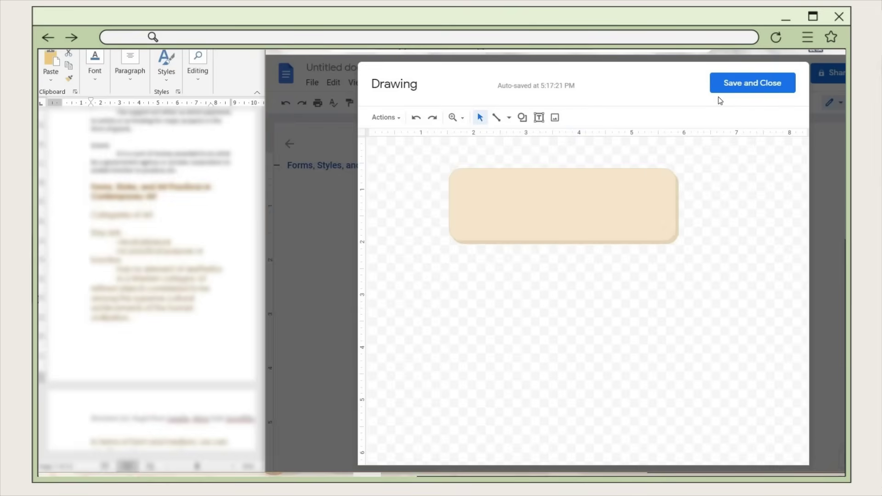
- Save the drawing into the document, set it behind text, and move it onto the title
left_click(749, 85)
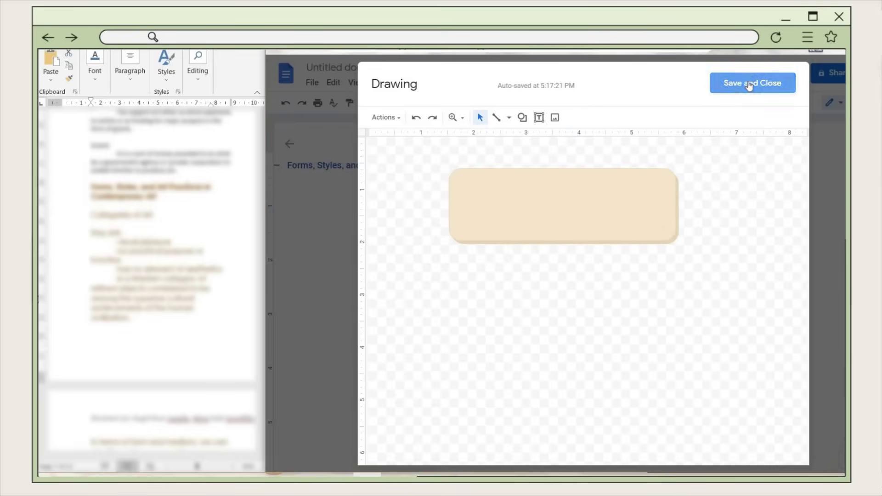
left_click(642, 272)
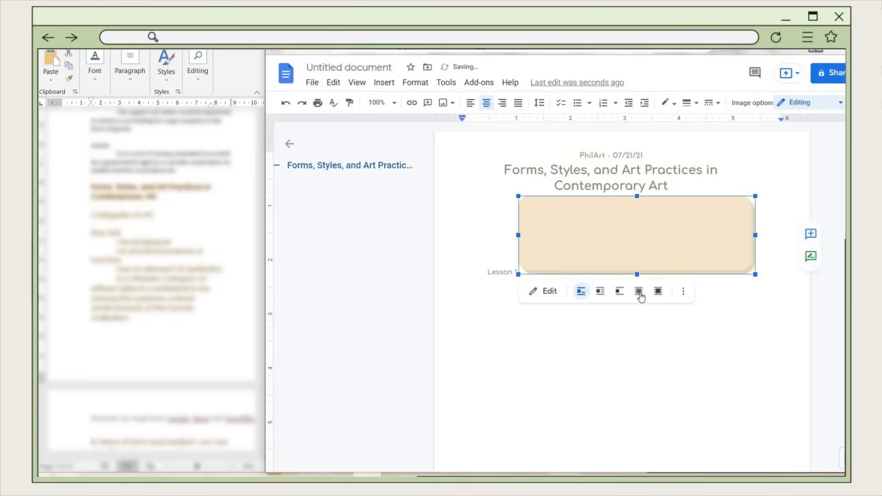
left_click(639, 293)
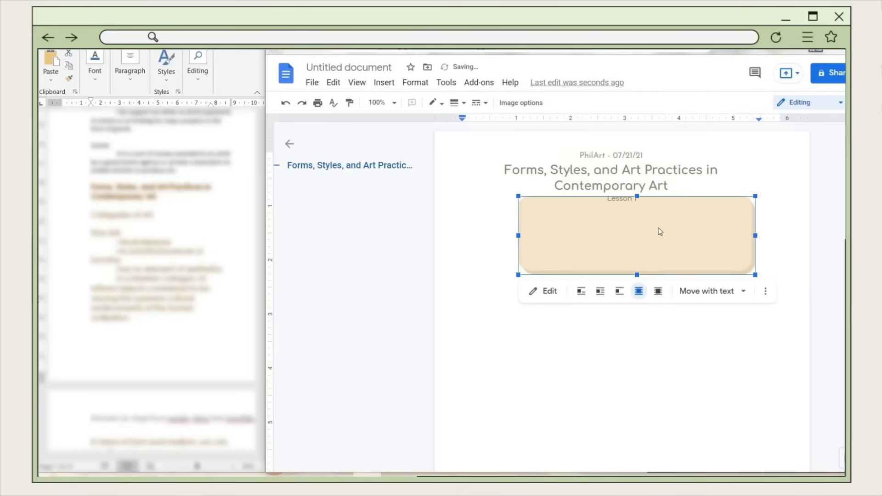
left_click_drag(660, 230, 631, 183)
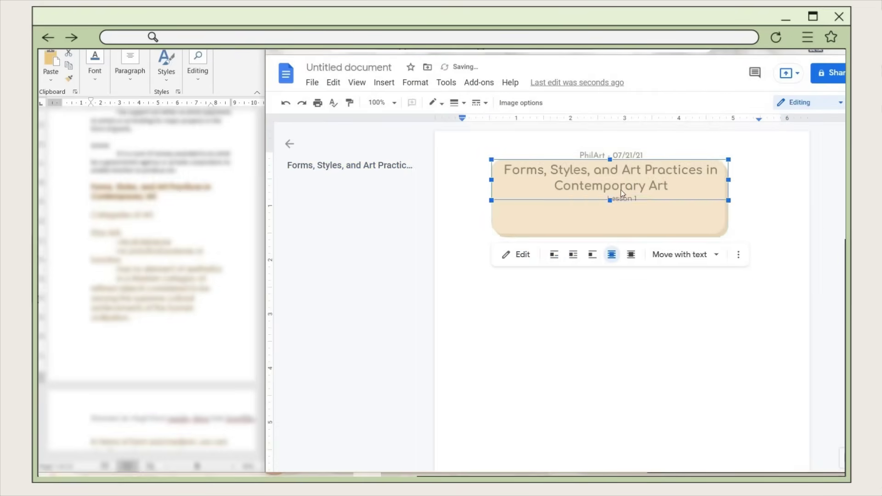
left_click(777, 205)
- Fine-tune the beige box's position so it frames the title and Lesson 1
left_click(708, 184)
mouse_move(708, 184)
left_mouse_down()
mouse_move(749, 195)
mouse_move(703, 191)
mouse_move(744, 190)
left_mouse_up()
left_click(666, 155)
left_click(508, 203)
left_click(507, 204)
left_click(598, 239)
left_click(690, 202)
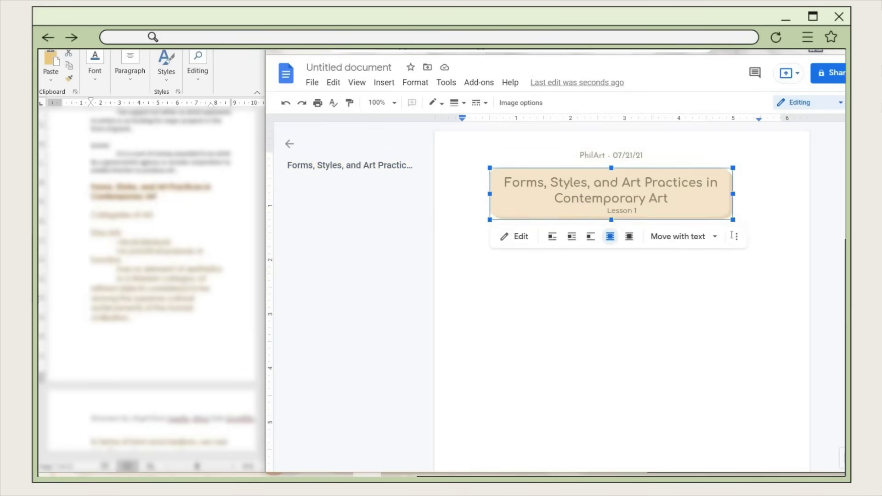
left_click(699, 217)
left_click(575, 209)
- Lighten the title box fill to cream #fef1db and save the drawing
left_click(514, 236)
left_click(577, 118)
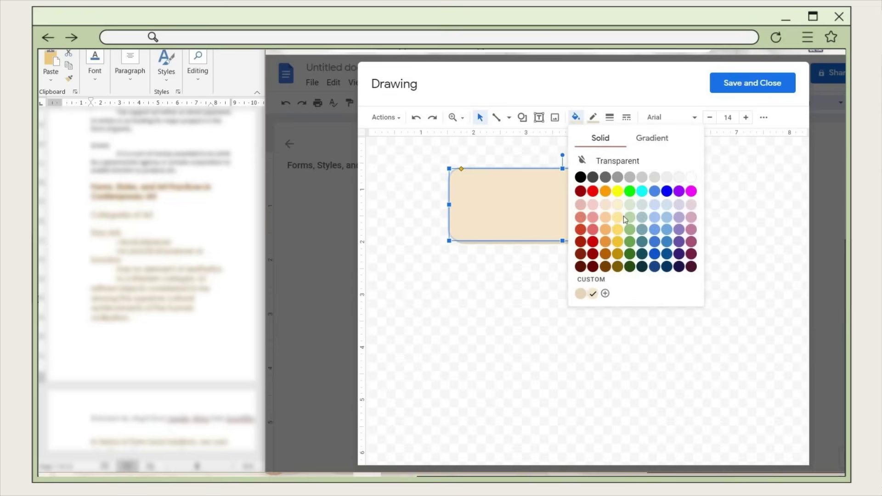
left_click(605, 292)
left_click_drag(550, 219, 543, 219)
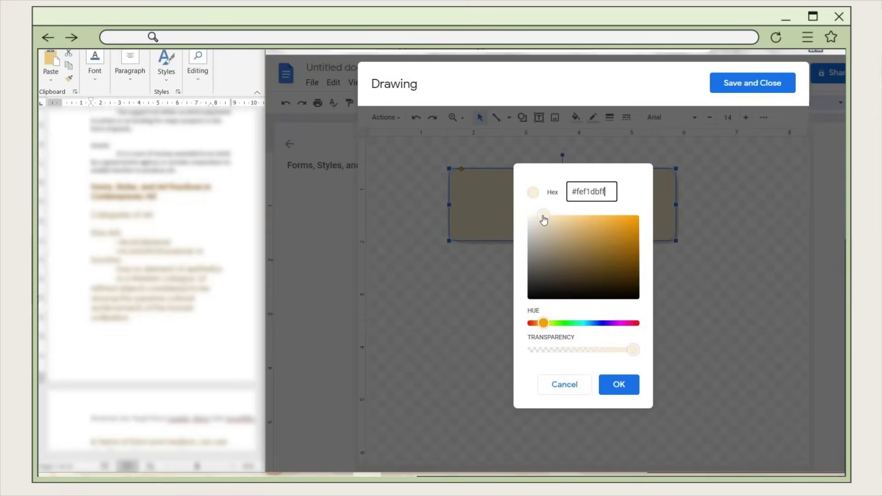
left_click(619, 385)
left_click(763, 83)
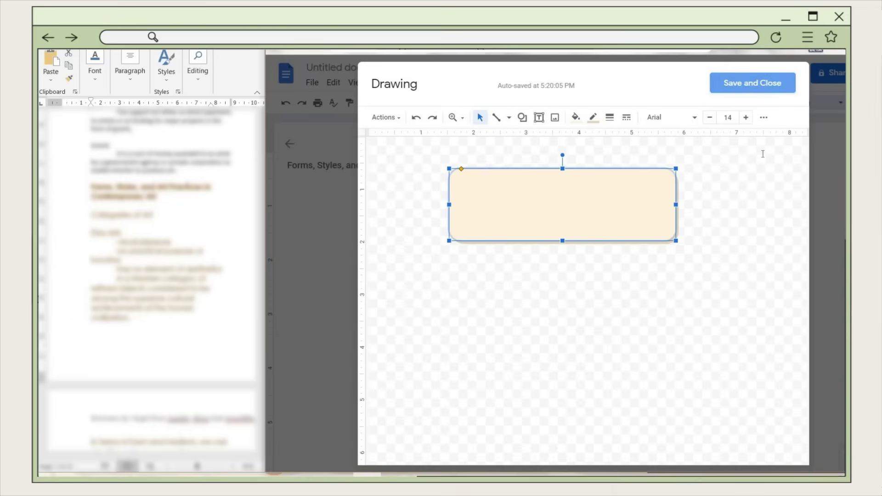
- Select the 'Lesson 1' label to check its font, then go to the empty line below
left_click(781, 246)
left_click_drag(626, 212, 609, 213)
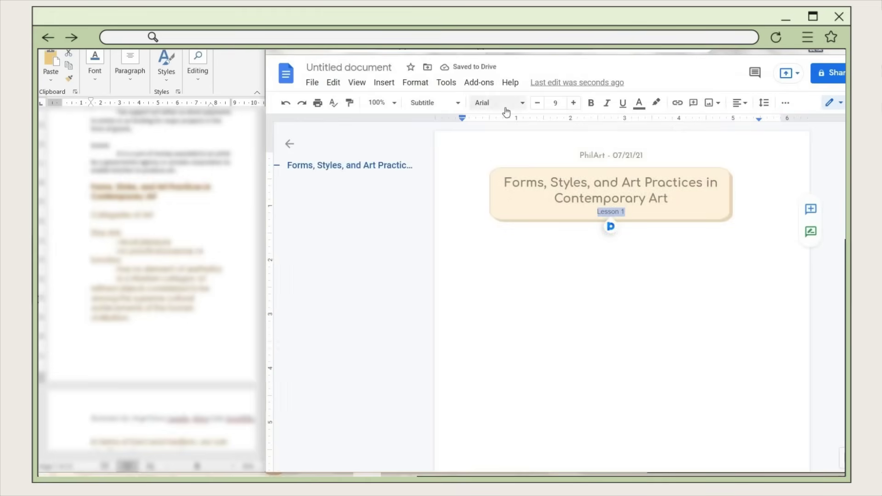
left_click(498, 102)
left_click(544, 168)
left_click(687, 277)
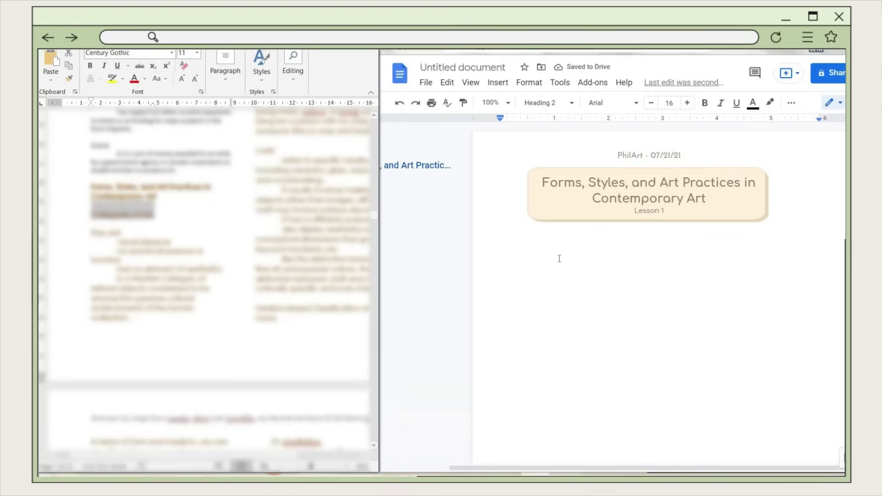
- Paste 'Categories of Art' below the title box, centre it, and set it in Kanit
left_click(560, 260)
key("ctrl+v")
key("shift+Home")
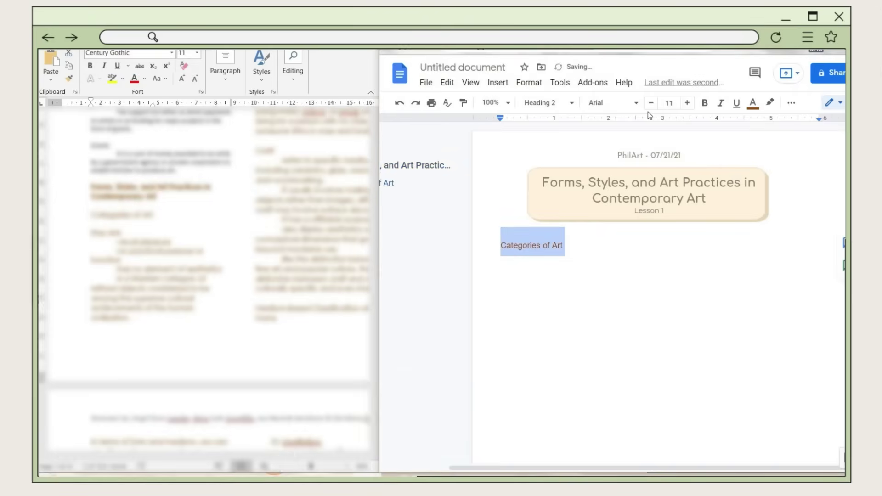
left_click(793, 102)
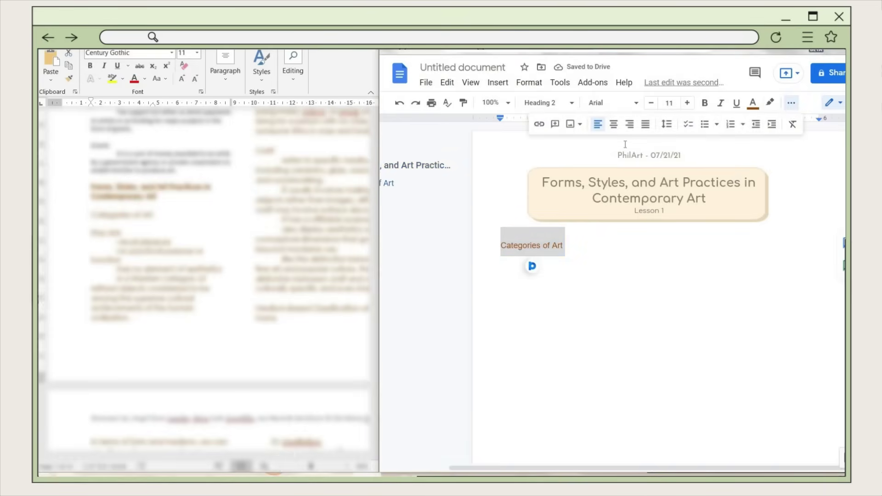
left_click(614, 125)
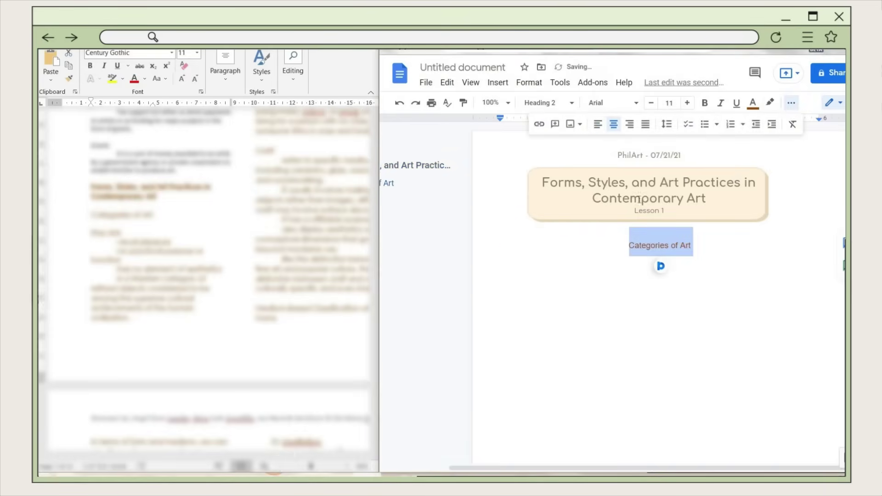
left_click(611, 102)
left_click(638, 335)
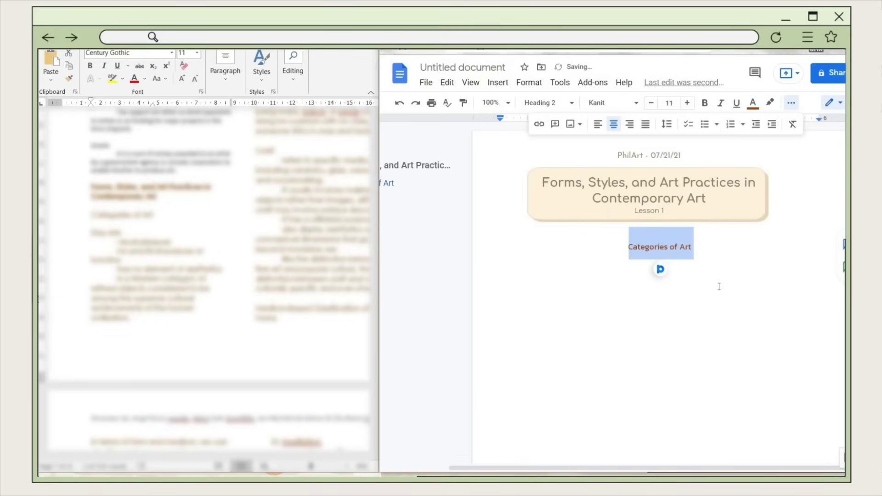
- Colour the heading custom brown #756b59 and enlarge it to size 13
left_click(753, 103)
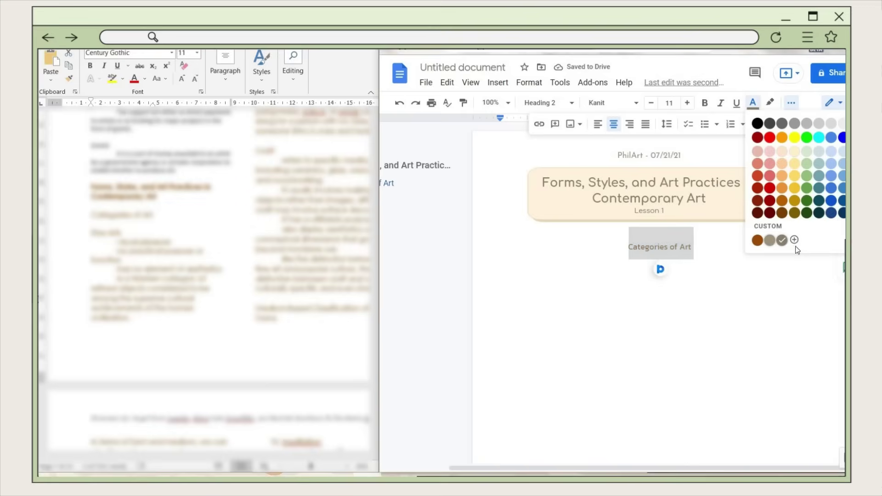
left_click(794, 240)
left_click(609, 252)
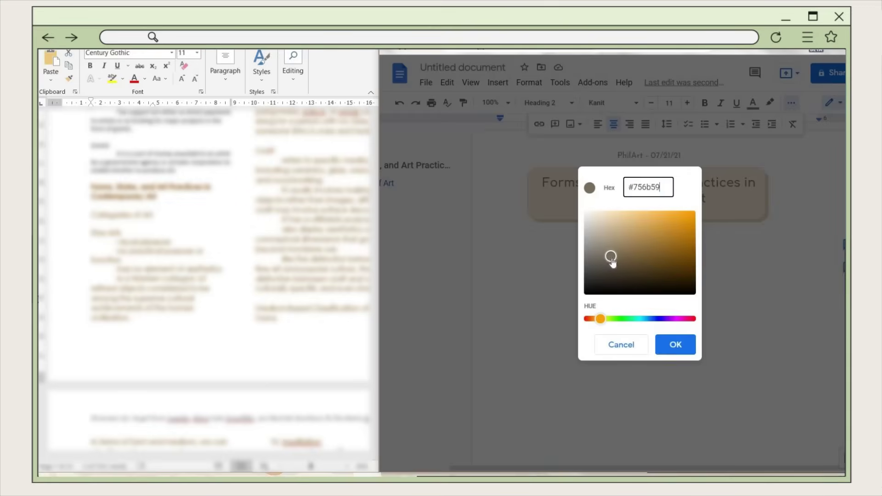
left_click(673, 345)
left_click(694, 251)
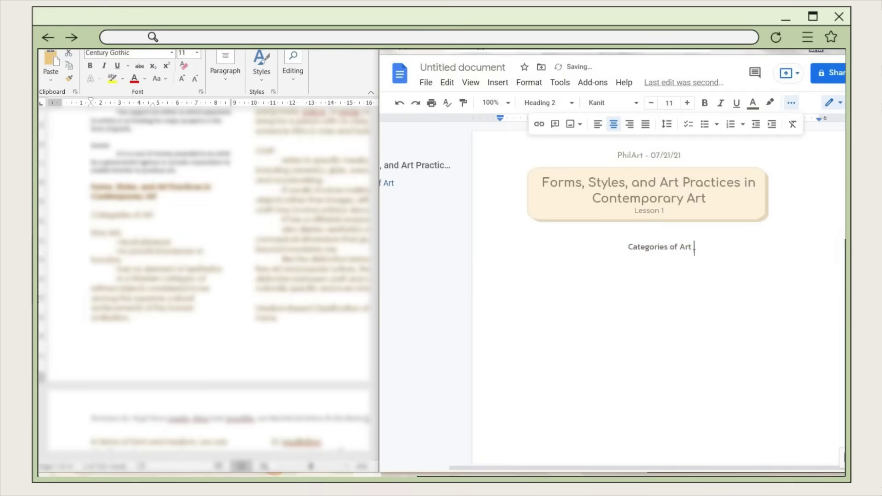
triple_click(642, 251)
left_click(687, 103)
left_click(687, 103)
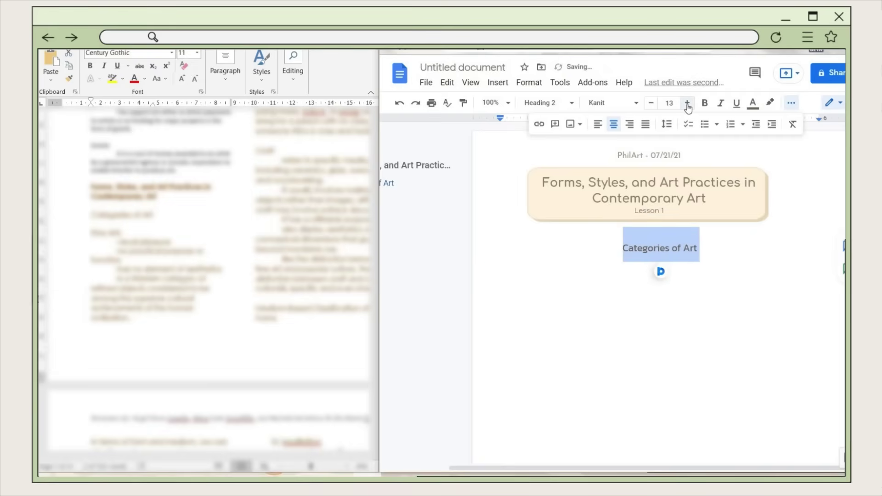
left_click(607, 281)
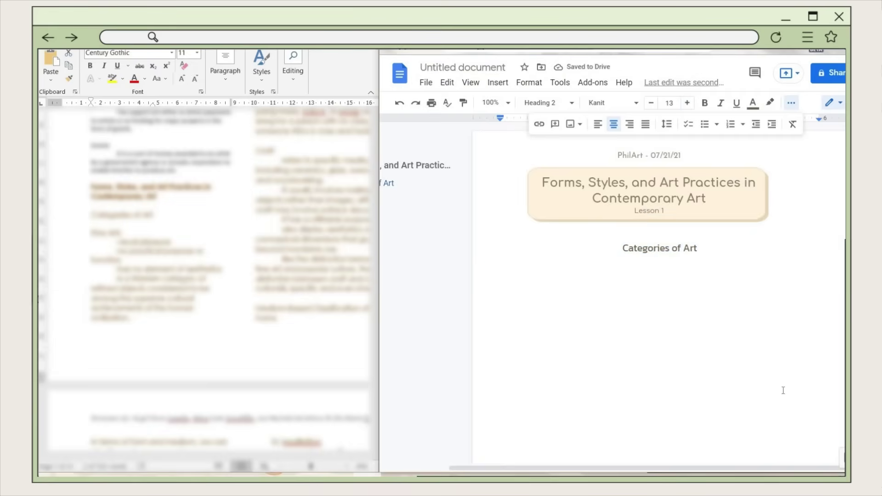
- Draw a long thin rectangle in a new drawing and fill it beige F6E6CB
mouse_move(606, 142)
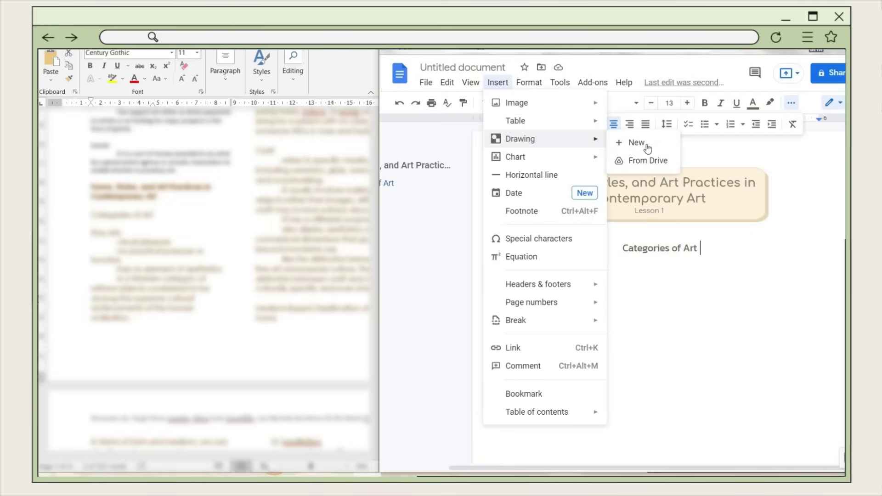
left_click(643, 145)
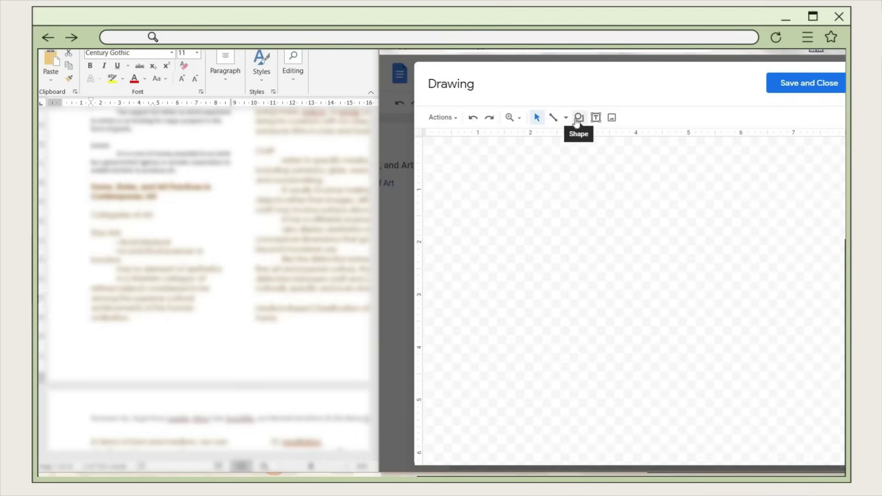
left_click(578, 119)
mouse_move(595, 141)
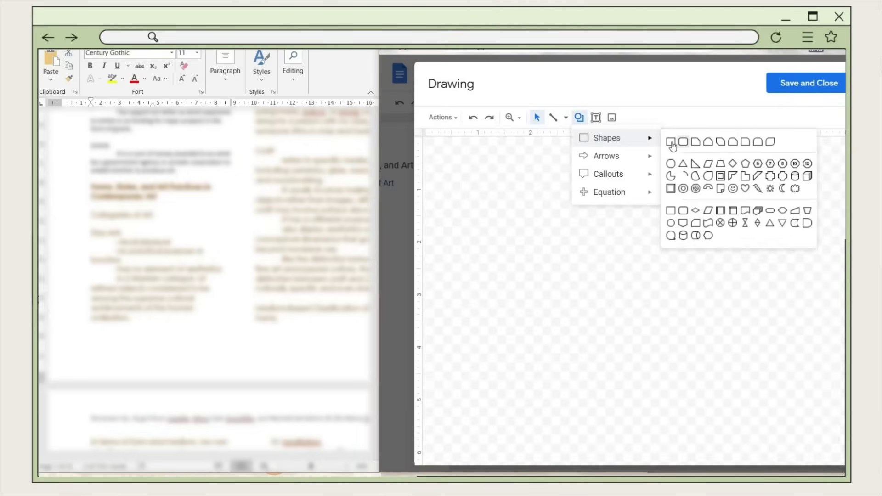
left_click_drag(532, 202, 741, 203)
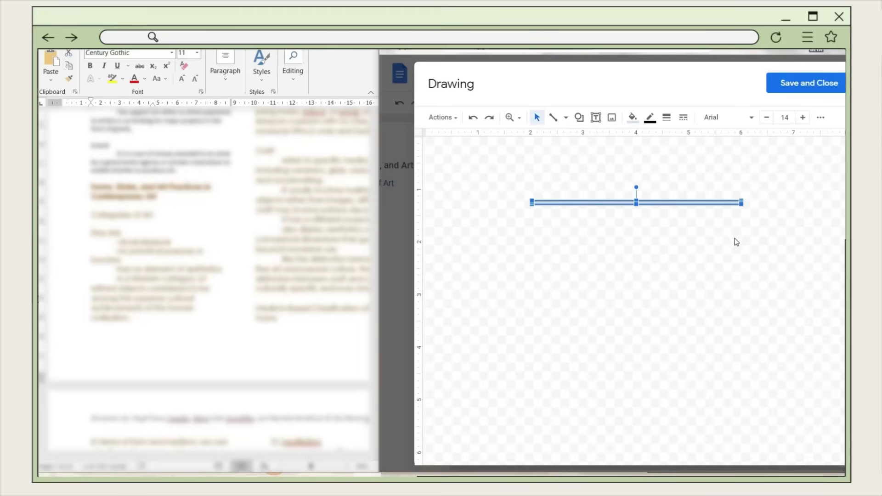
left_click(734, 242)
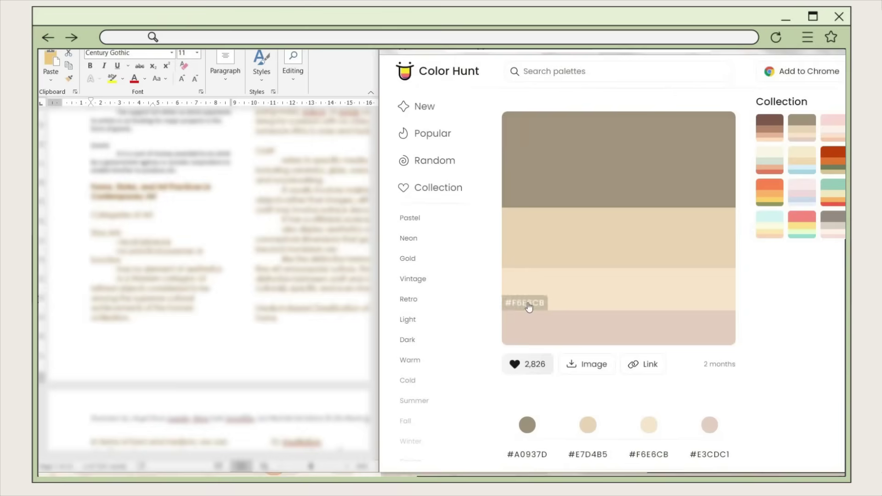
left_click(526, 305)
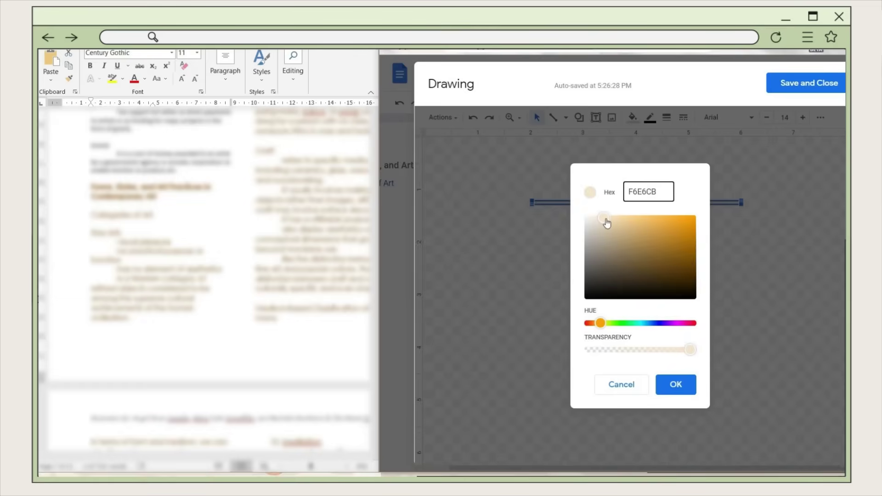
left_click(676, 384)
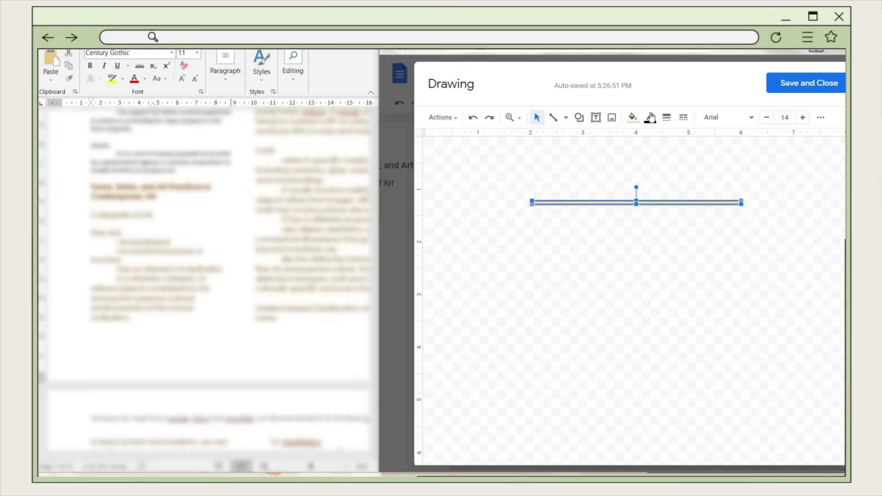
- Give the bar a beige outline, insert it behind the heading text, and resize it
left_click(651, 117)
left_click(795, 142)
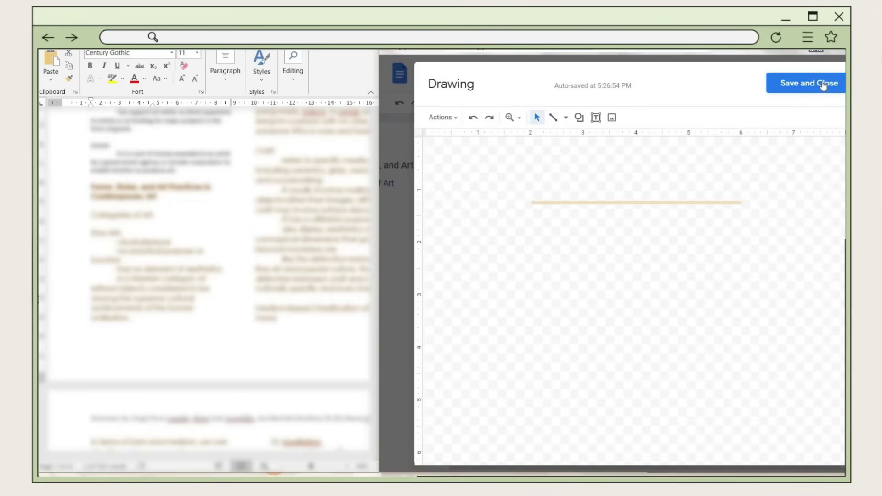
left_click(824, 86)
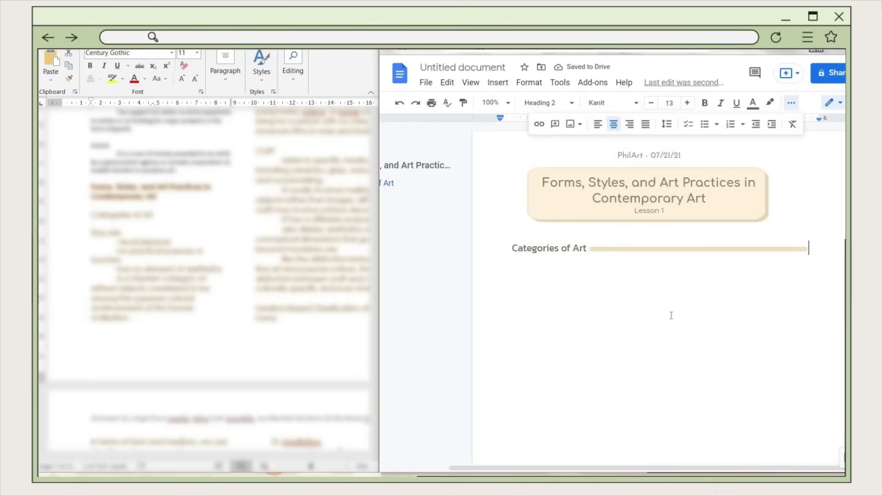
left_click(636, 250)
left_click_drag(590, 248, 779, 252)
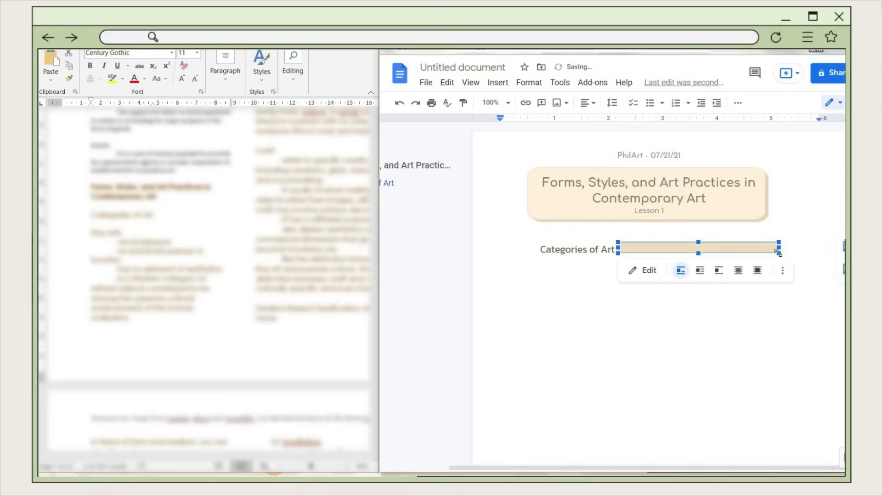
left_click(739, 272)
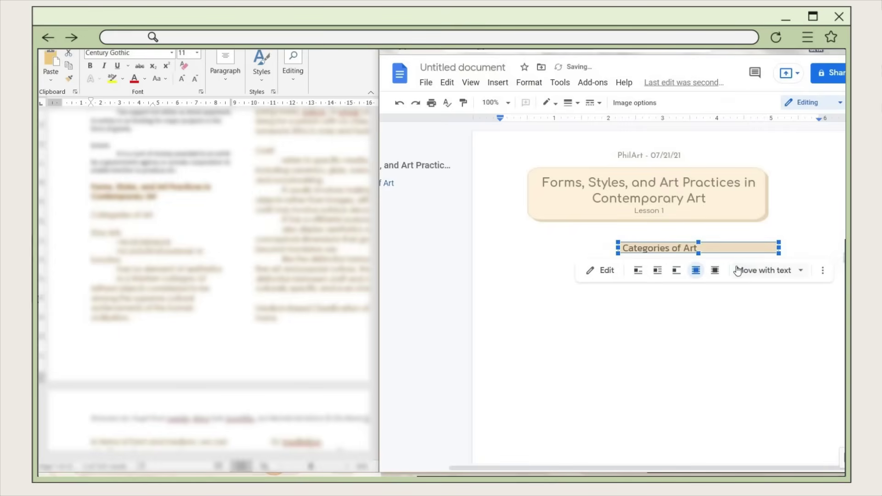
left_click_drag(779, 253, 834, 253)
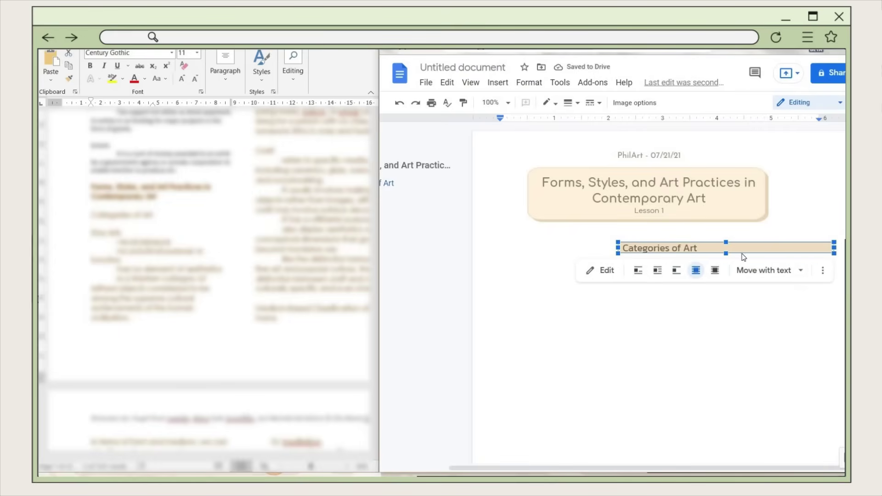
- Set the 'Categories of Art' heading to font size 13.5
triple_click(660, 248)
left_click(670, 103)
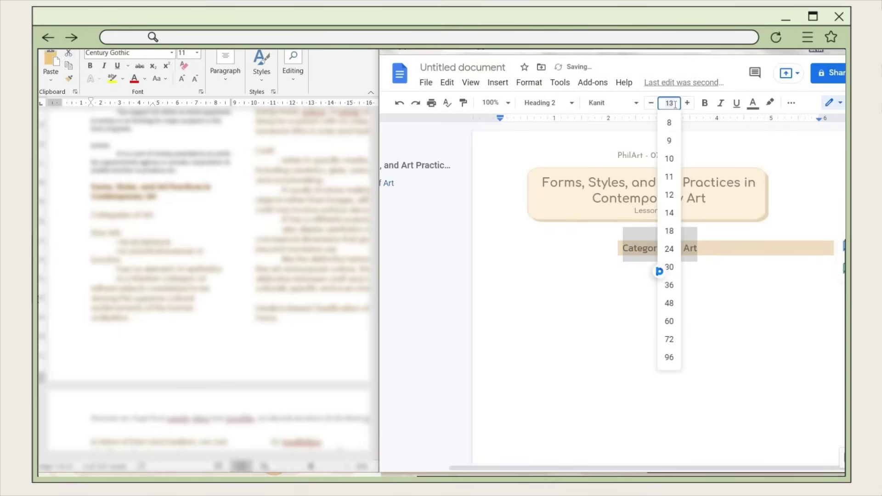
type("13.5")
key("Return")
left_click(677, 286)
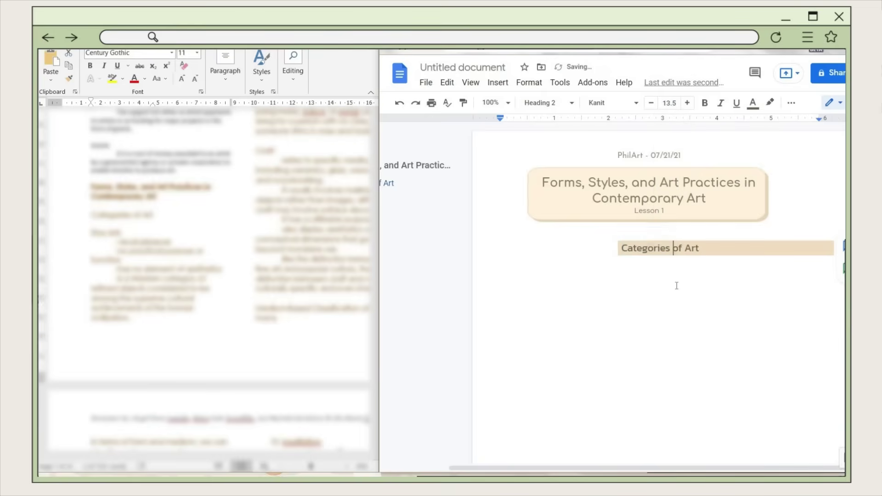
left_click(703, 248)
left_click(702, 250)
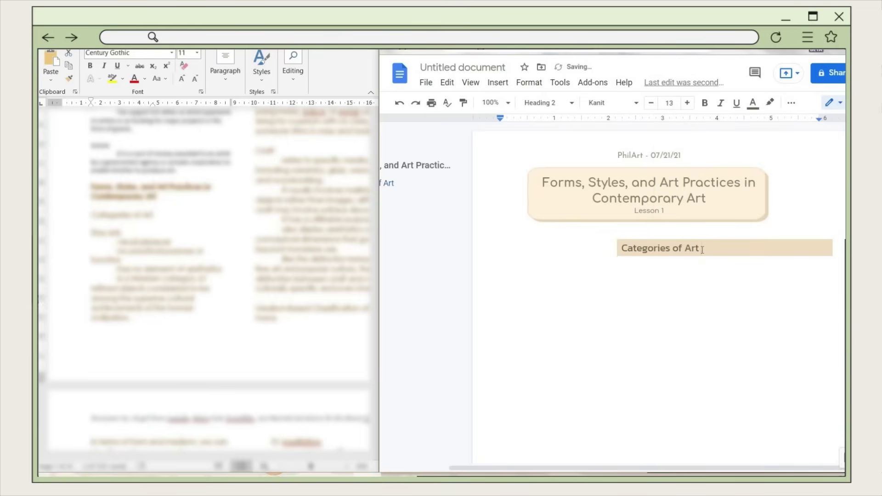
- Update Heading 2 to match this heading, then start a new line below it
triple_click(631, 246)
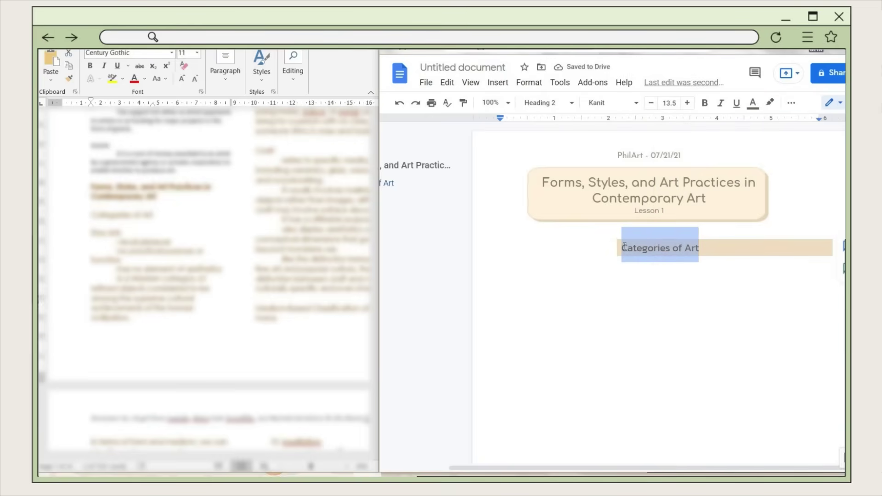
left_click(551, 104)
mouse_move(632, 306)
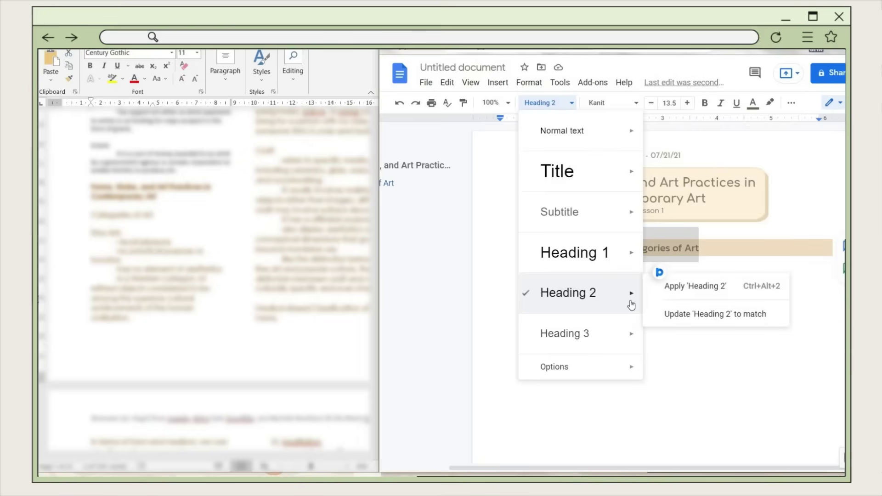
left_click(701, 315)
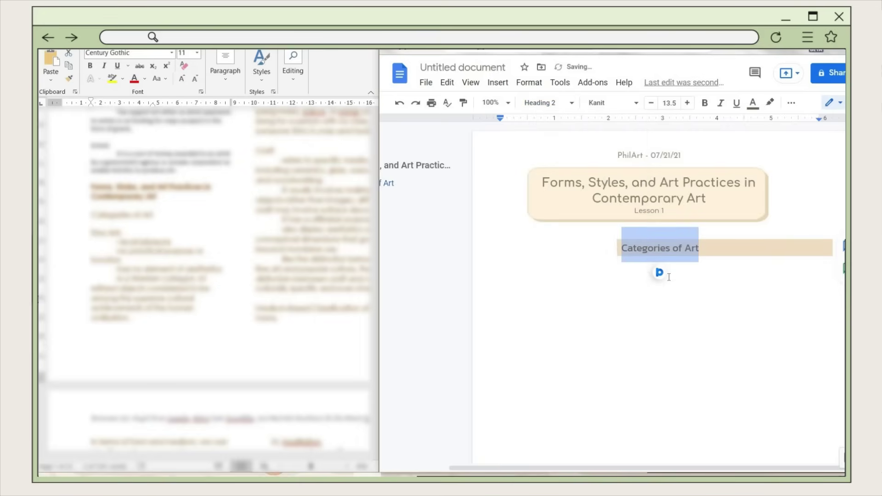
left_click(831, 260)
left_click(831, 260)
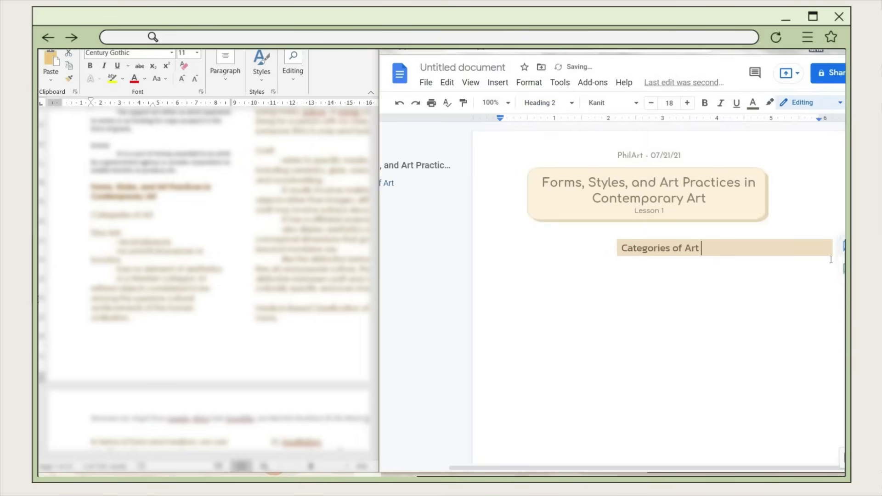
key("Return")
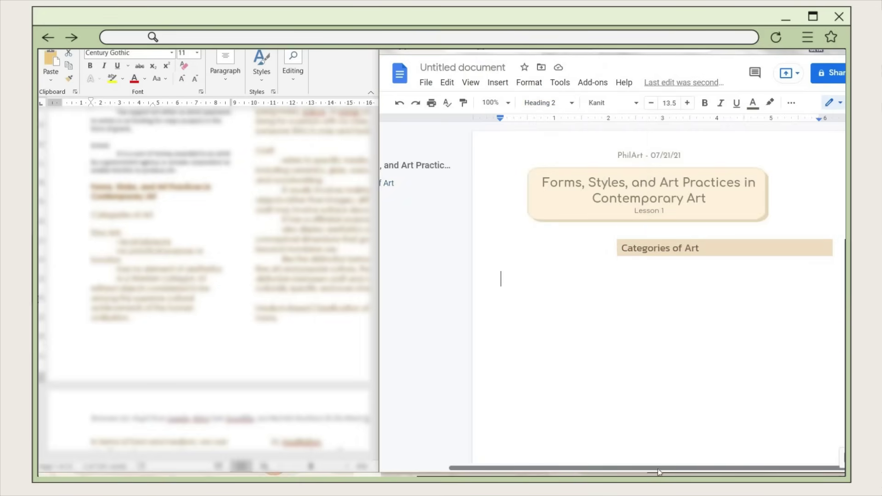
- Make the new line a Heading 3 reading 'Fine Arts' in Josefin Sans
left_click(567, 103)
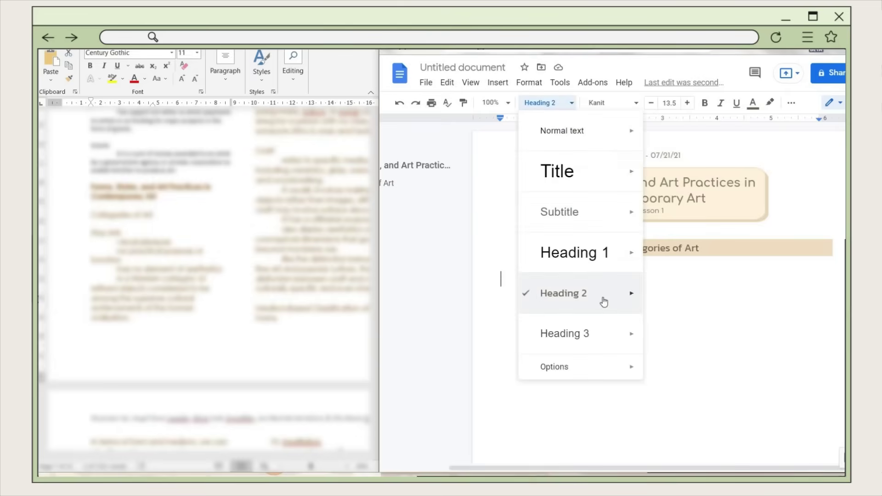
left_click(556, 333)
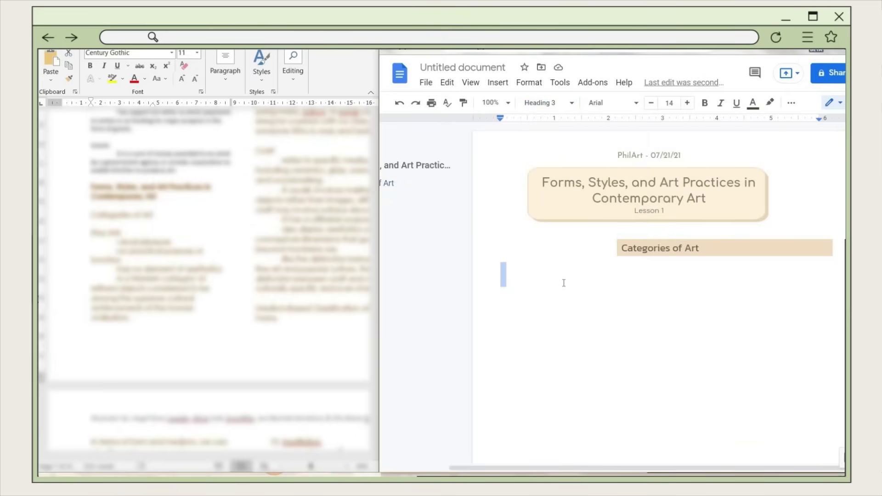
key("ctrl+v")
left_click(611, 102)
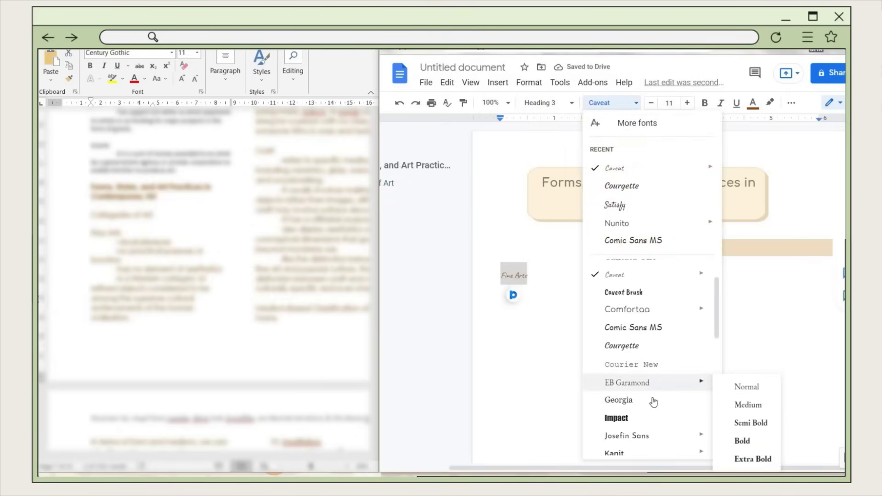
scroll(652, 390, "down", 3)
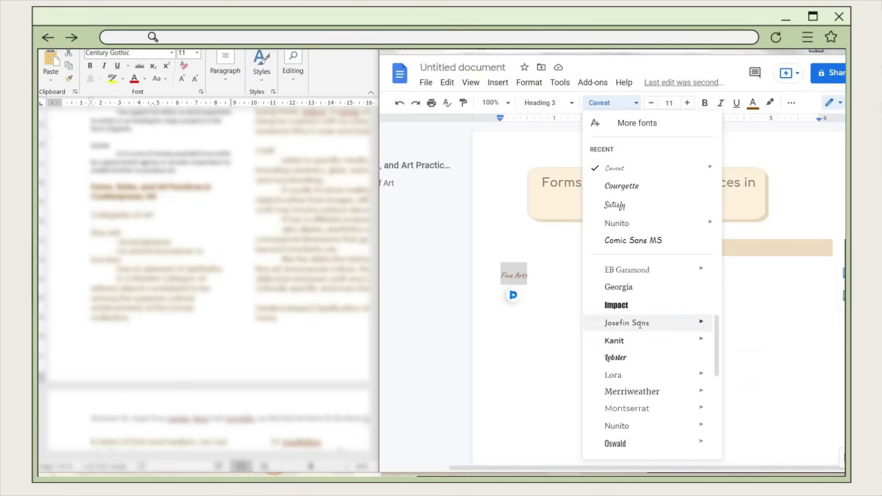
left_click(640, 324)
- Give 'Fine Arts' a custom text colour, bold it, and add a hyphen for a dash bullet
left_click(753, 103)
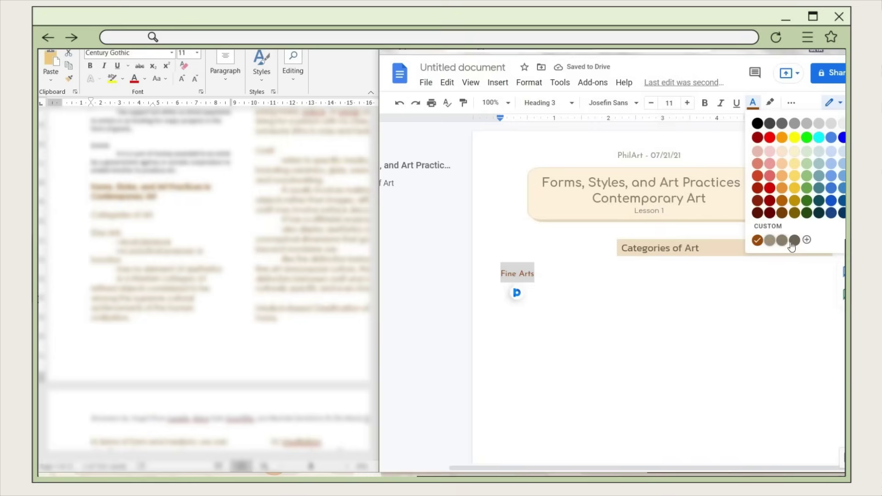
left_click(784, 239)
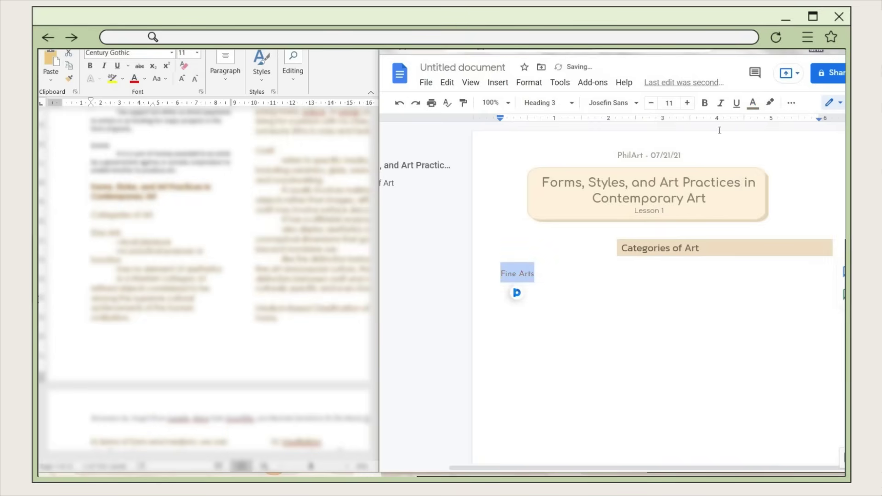
left_click(705, 103)
key("Right")
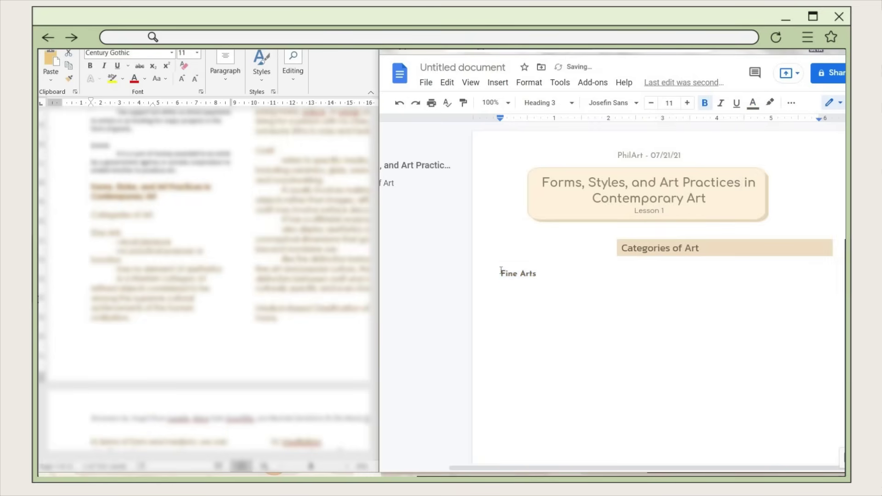
type("-")
- Change the Fine Arts bullet to the heavy teardrop-spoked asterisk from the special characters
right_click(515, 275)
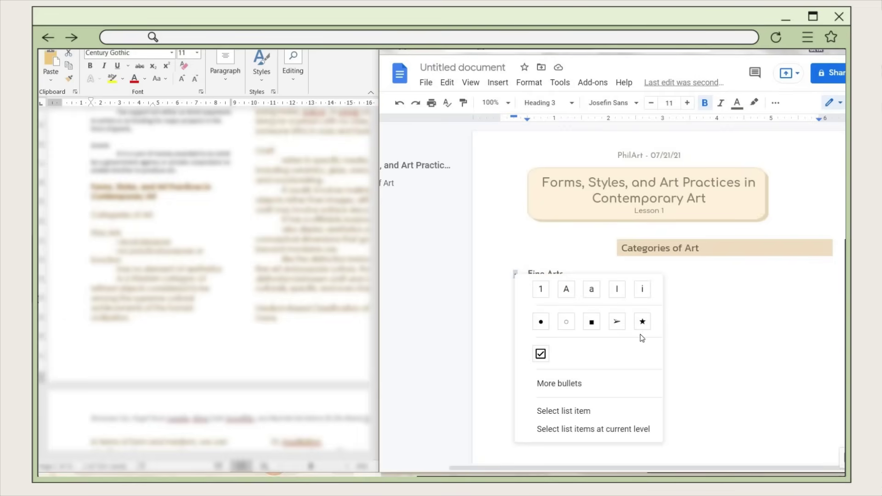
left_click(587, 390)
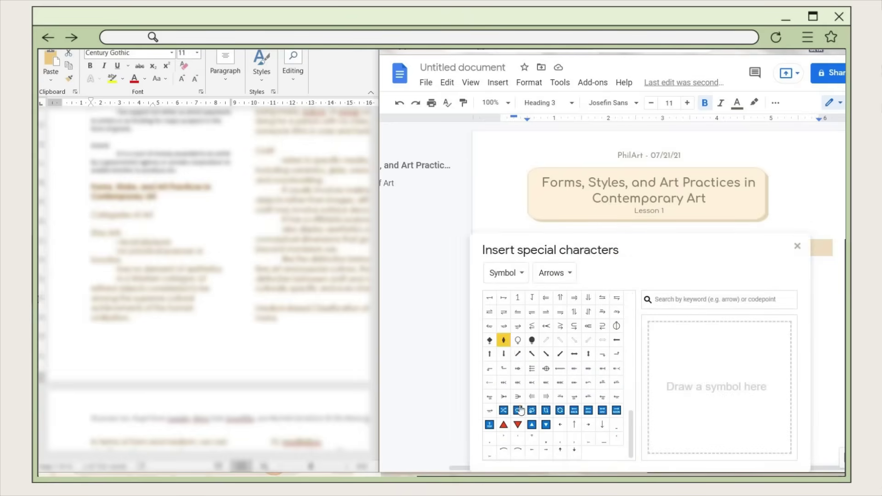
left_click(505, 272)
left_click(528, 127)
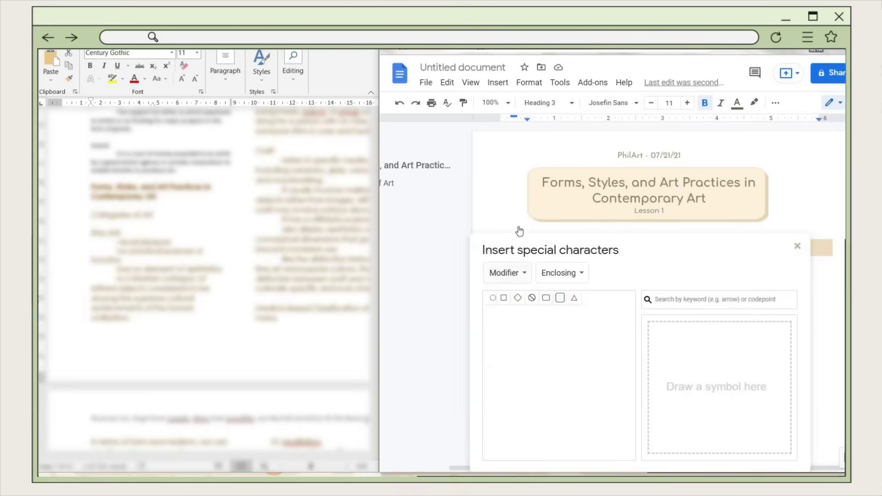
left_click(502, 273)
left_click(514, 212)
left_click(501, 273)
left_click(518, 103)
left_click(551, 272)
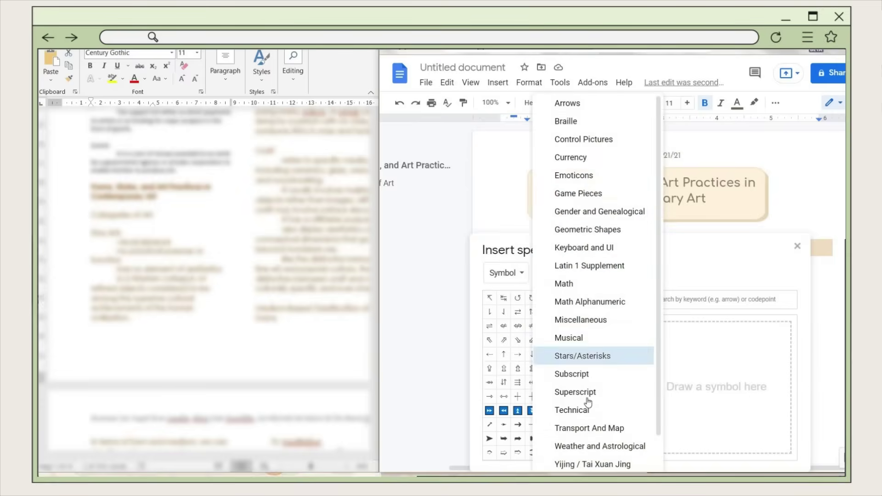
left_click(588, 194)
key("Up")
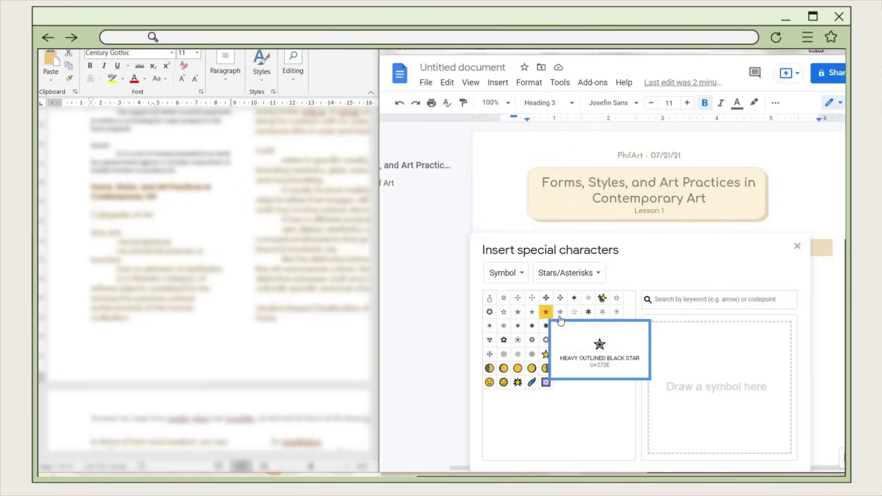
left_click(568, 317)
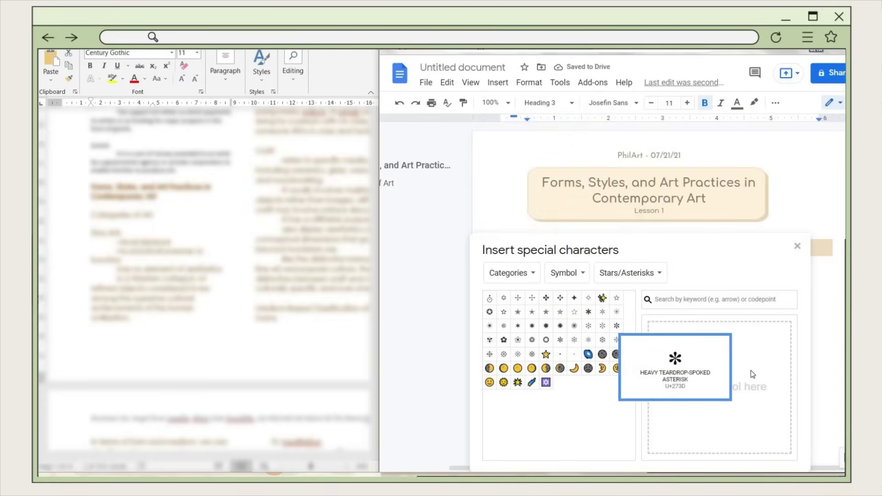
left_click(617, 326)
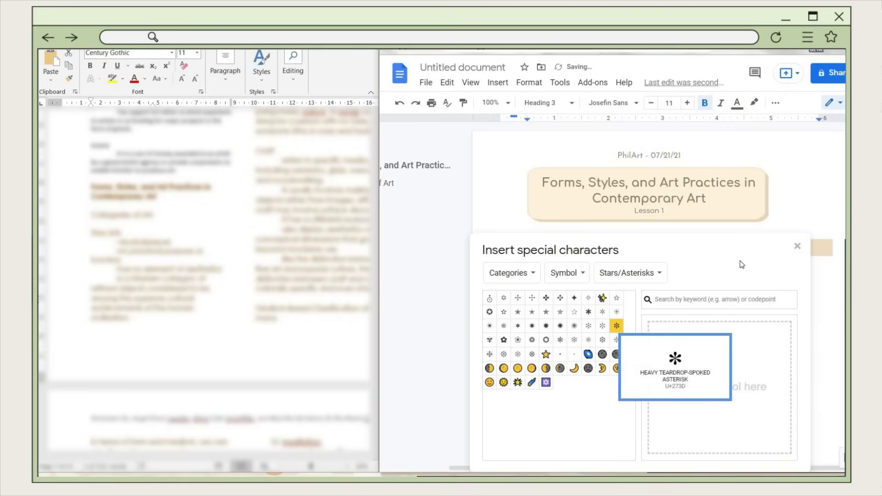
left_click(798, 246)
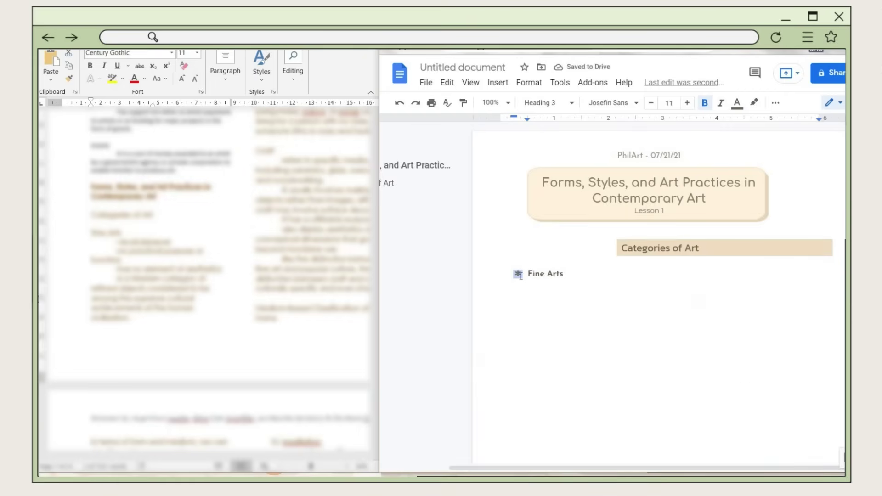
- Set the Fine Arts heading text to font size 12.5
left_click_drag(527, 275, 566, 274)
left_click(669, 103)
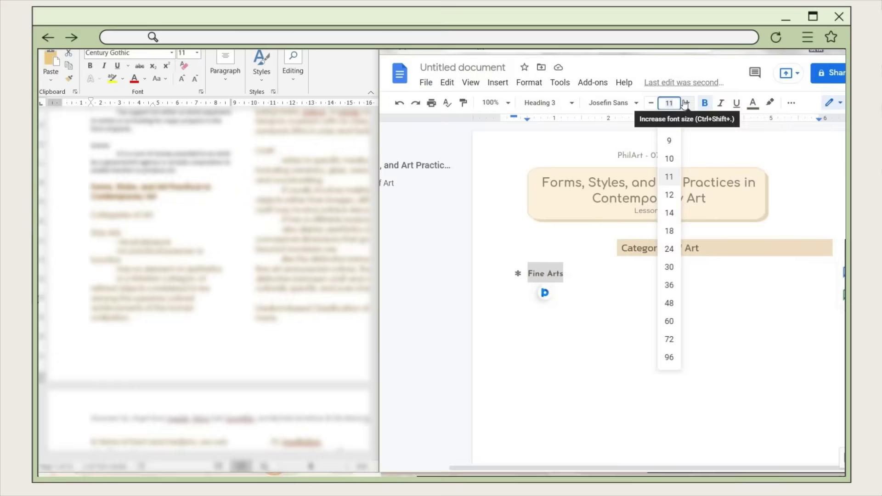
left_click(687, 102)
left_click(669, 102)
type("12.5")
key("Return")
left_click(654, 282)
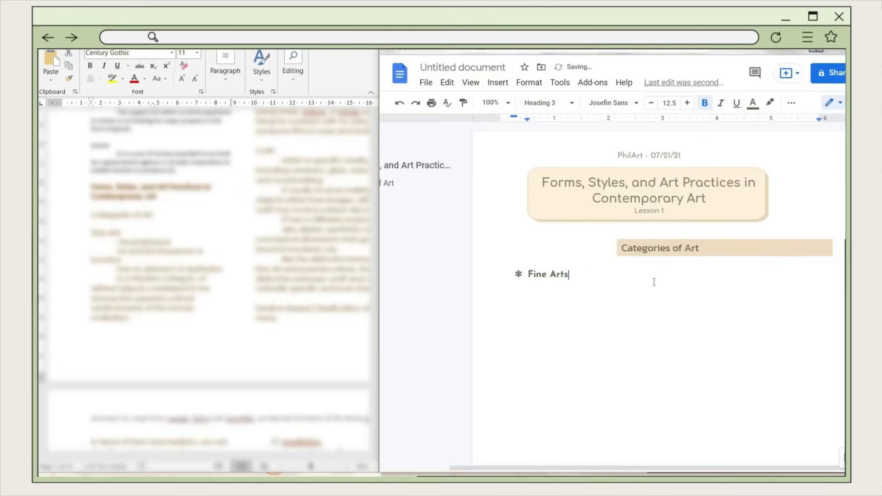
- Update the Heading 3 style to match the Fine Arts heading formatting
scroll(573, 225, "down", 1)
key("Home")
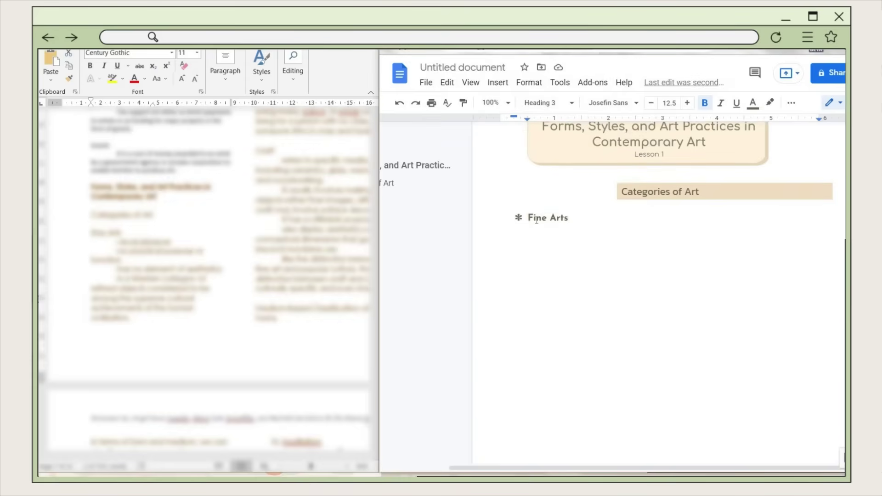
left_click_drag(569, 217, 514, 218)
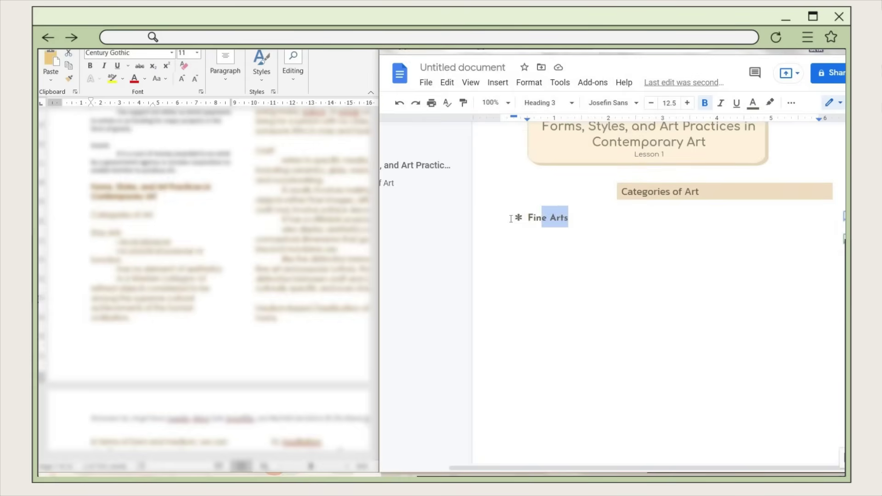
left_click(555, 110)
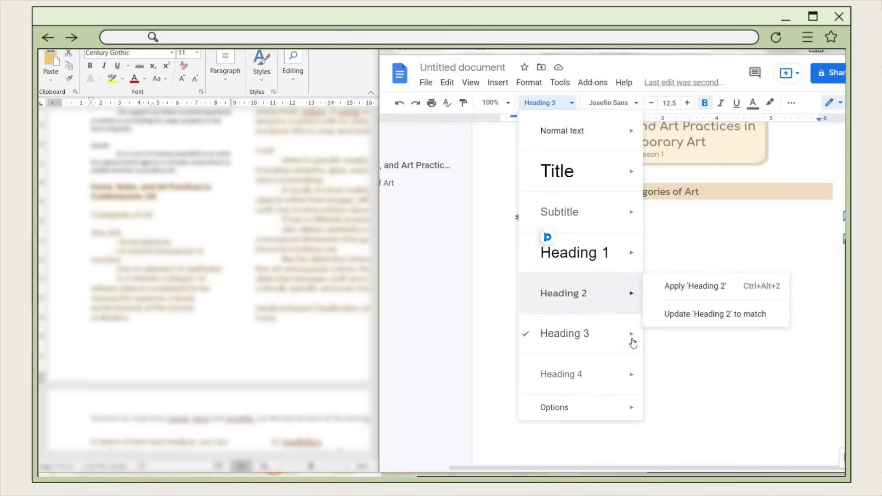
mouse_move(633, 343)
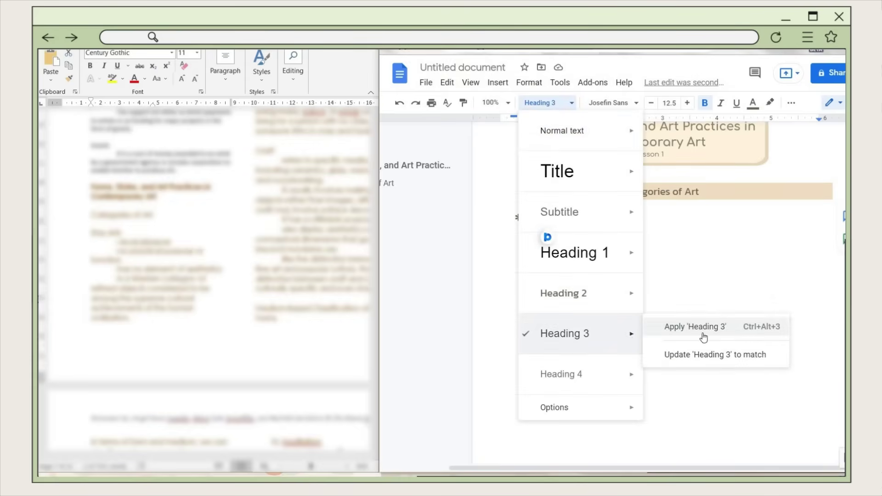
left_click(730, 355)
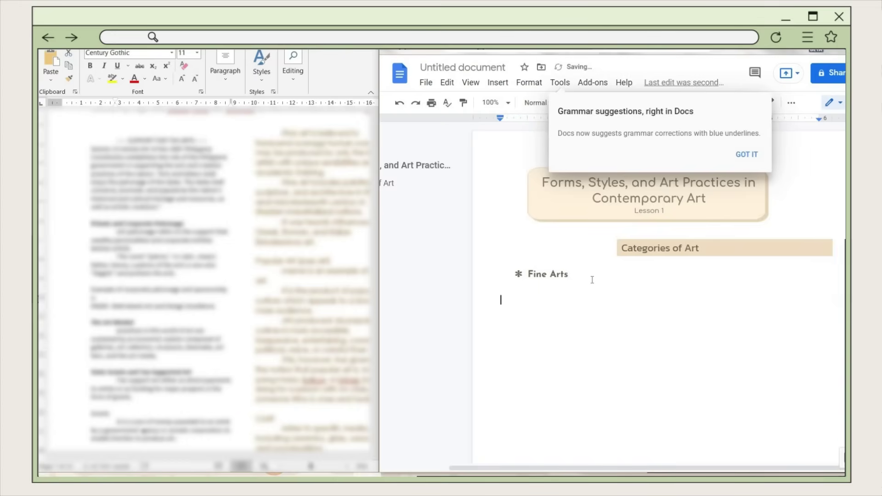
- Add the '-visual pleasure' and '-is a Western category…' notes and paste the Fine Art paragraphs
type("-visual pleasure")
key("Return")
type("-is a Western category of refined objects considered to be among the supreme cultural achievements of the human civilization.")
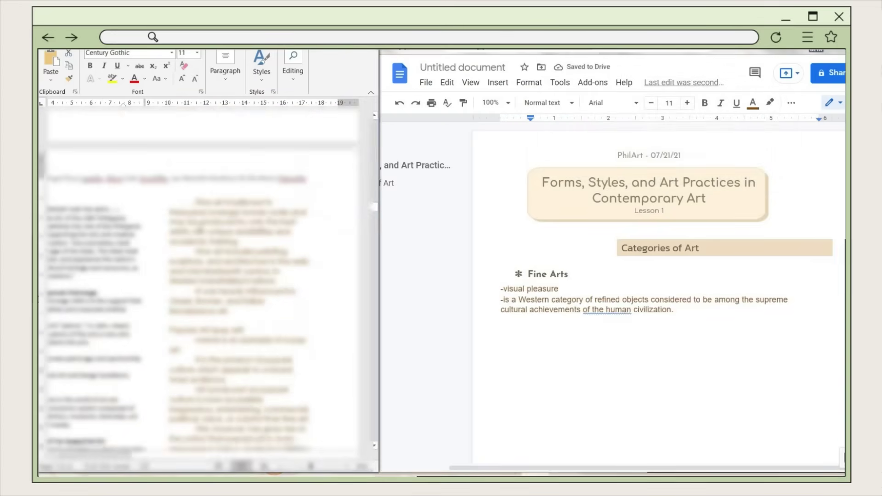
key("Return")
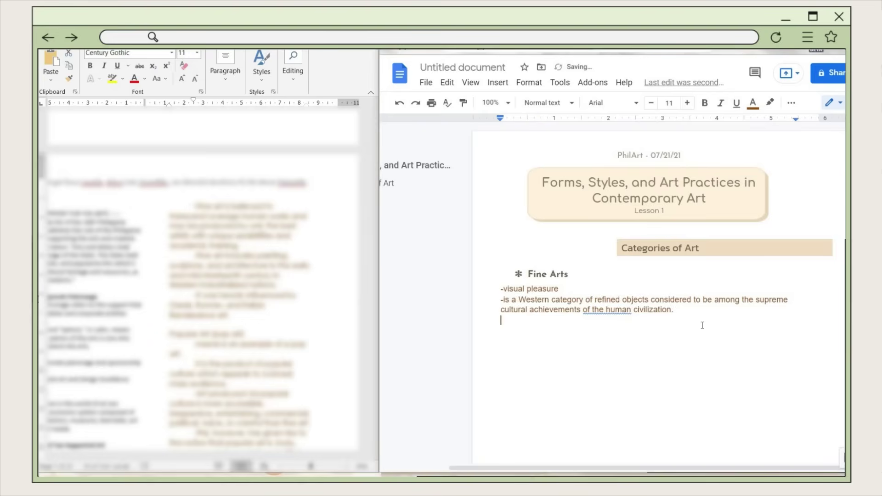
type("-Fine art is believed to transcend average human works and may be produced by only the best artists with unique sensibilities and academic training. -Fine art includes painting, sculpture, and architecture in the early and mid-nineteenth century in Western industrialized nations. -It was heavily influenced by Greek, Roman, and Italian Renaissance art.")
- Set the Fine Art notes in Poppins at size 10.5
left_click_drag(554, 327, 594, 390)
left_click_drag(544, 121, 501, 119)
left_click(501, 302, "shift")
left_click(501, 289, "shift")
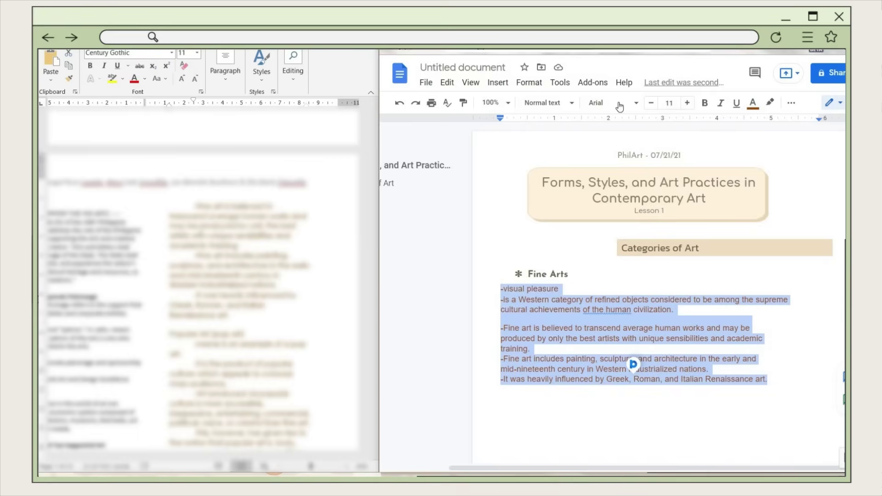
left_click(620, 107)
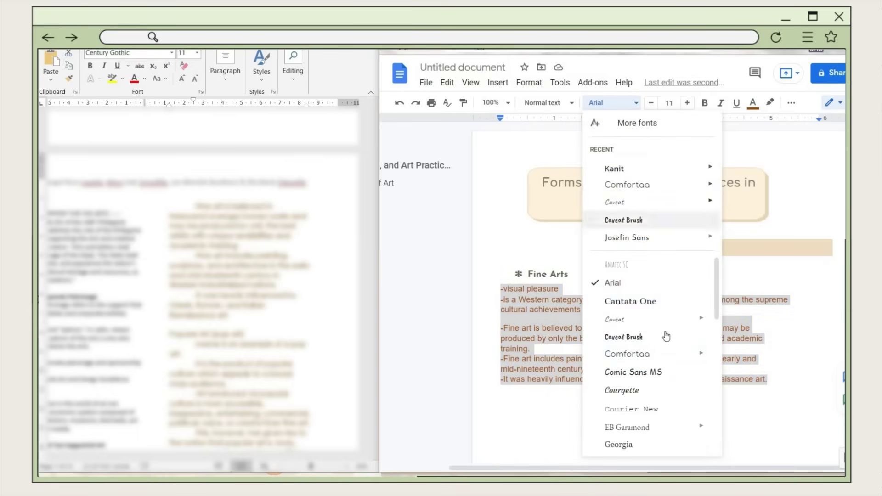
scroll(669, 339, "down", 5)
left_click(618, 370)
left_click(652, 103)
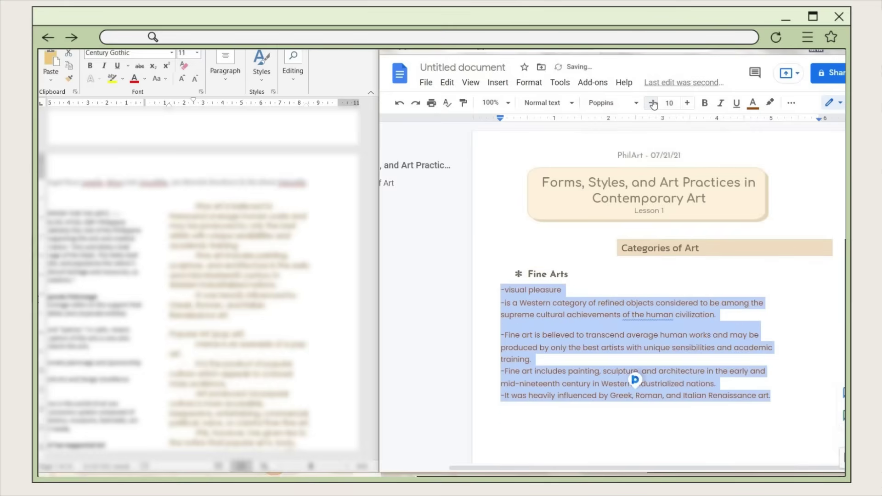
left_click(666, 103)
type("10.5")
key("Return")
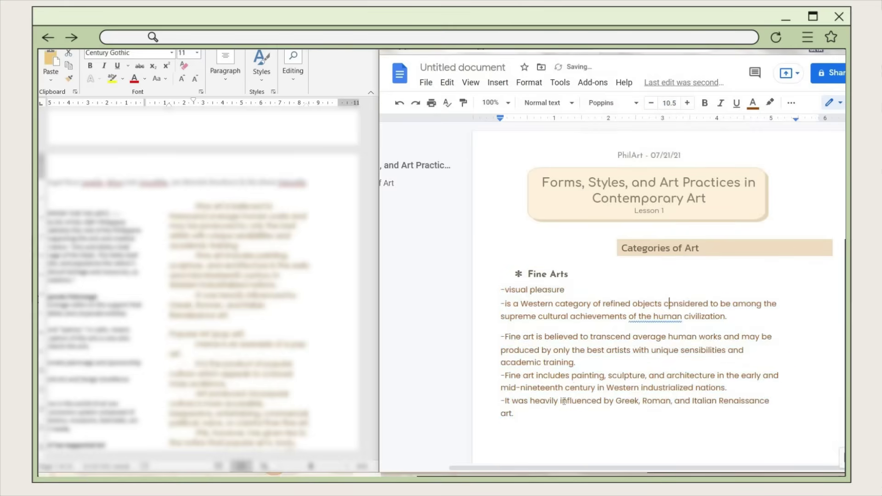
- Single-space the notes, indent them to 0.69 inches, and nudge the heading indent left
left_click(667, 125)
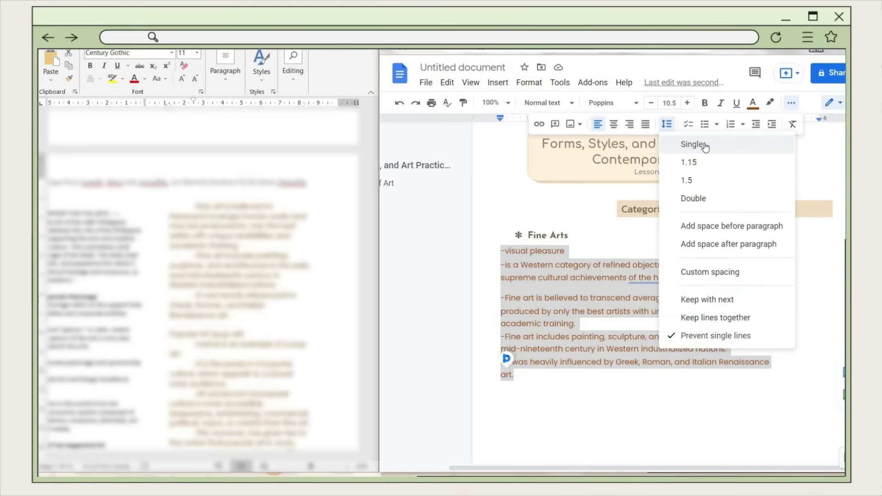
left_click(704, 146)
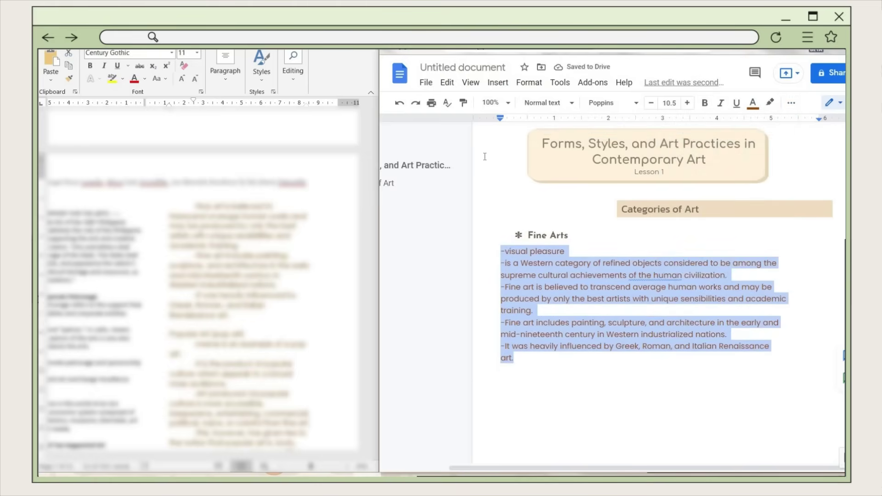
mouse_move(500, 119)
left_mouse_down()
mouse_move(540, 127)
mouse_move(500, 120)
mouse_move(524, 123)
left_mouse_up()
scroll(722, 130, "up", 1)
triple_click(539, 273)
left_click(531, 290)
- Turn the dashed note lines into bullets with hollow circle markers
left_click(662, 439, "shift")
left_click(791, 102)
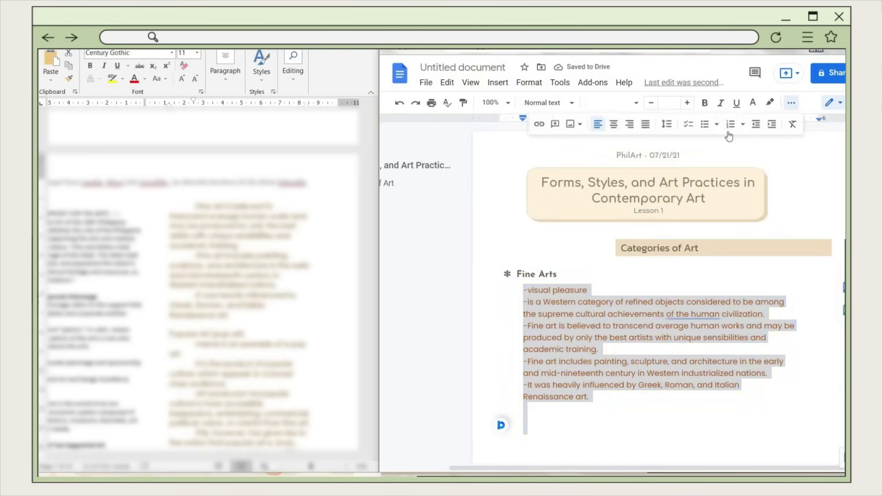
left_click(526, 290)
key("Down")
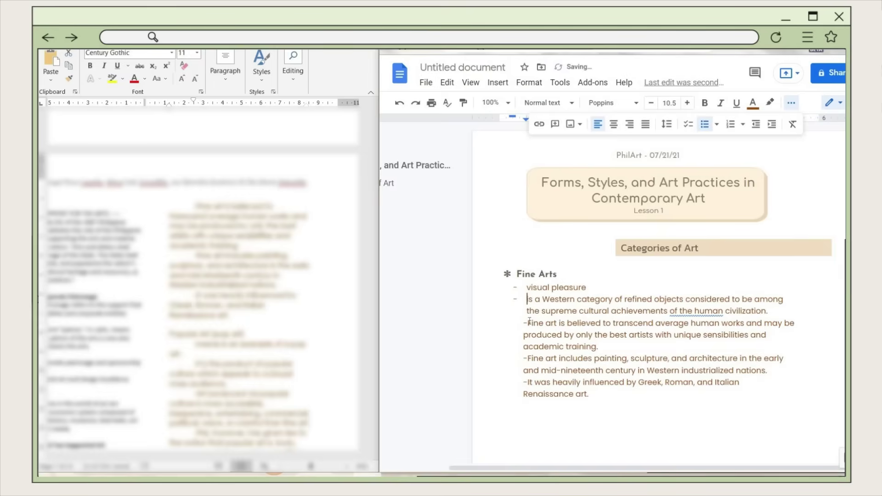
key("Down")
key("Down")
key("Down")
key("Down")
key("Down")
key("Down")
key("Down")
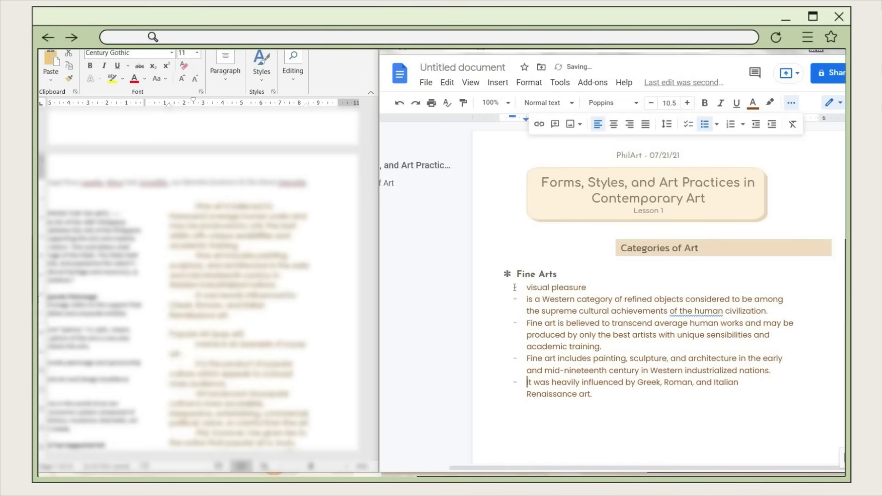
left_click(514, 287)
right_click(516, 290)
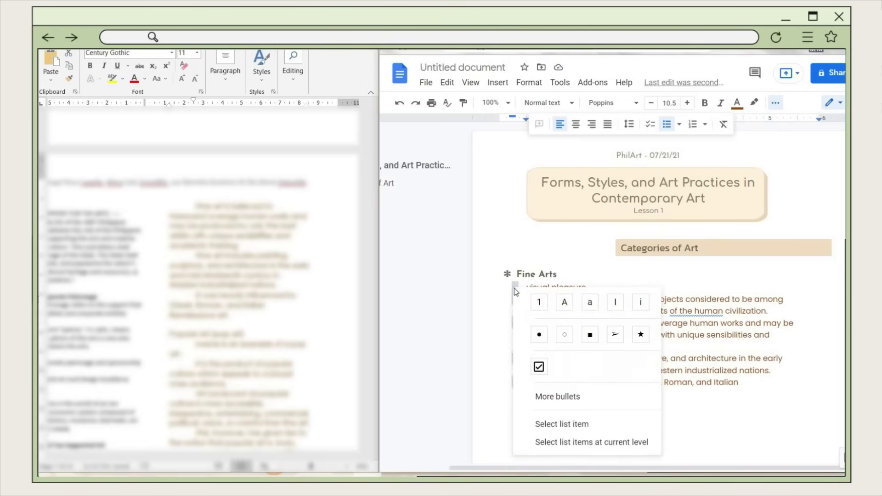
left_click(569, 335)
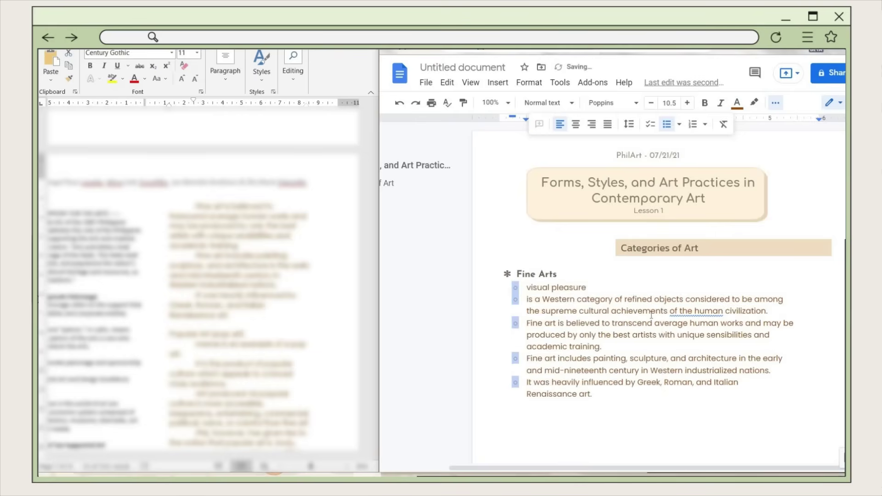
left_click(485, 302)
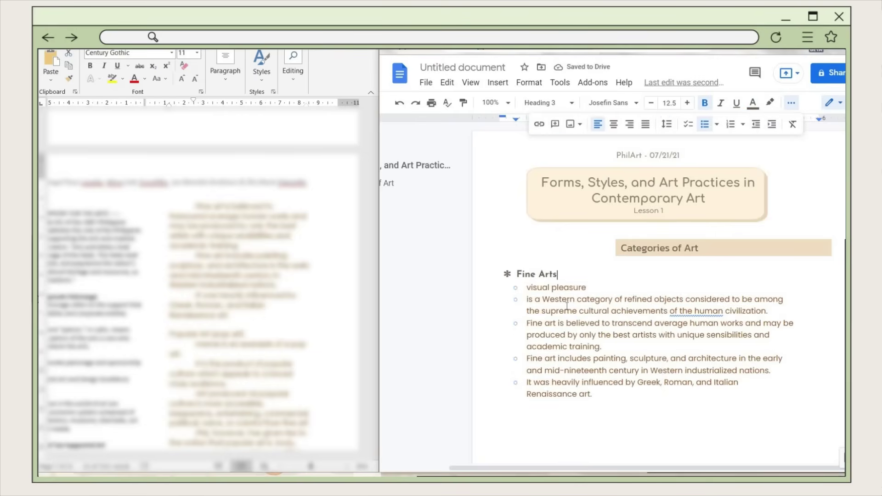
- Make the five Fine Arts list items dark grey and justified
left_click_drag(527, 287, 593, 394)
left_click(753, 102)
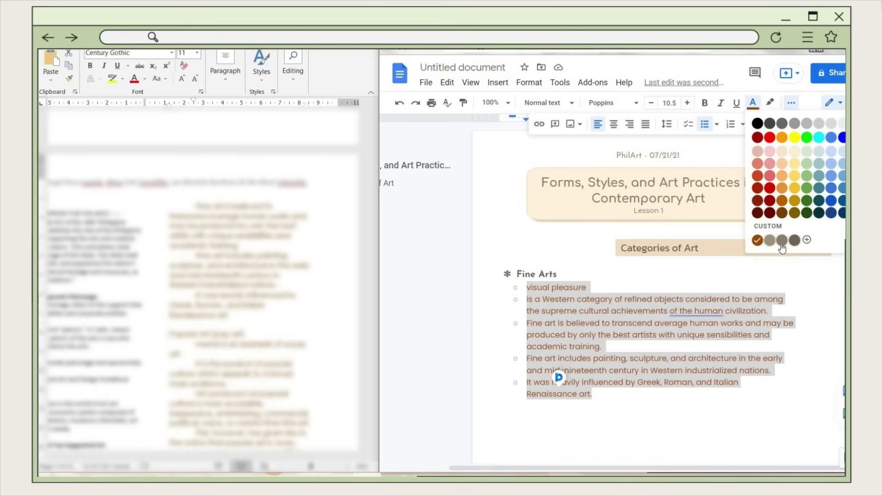
left_click(769, 123)
left_click_drag(593, 395, 526, 287)
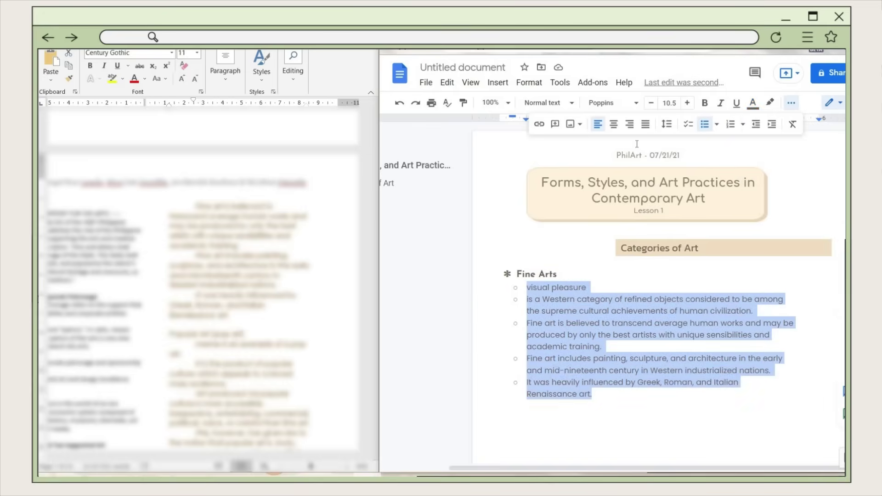
left_click(645, 125)
scroll(530, 180, "down", 3)
left_click(530, 180)
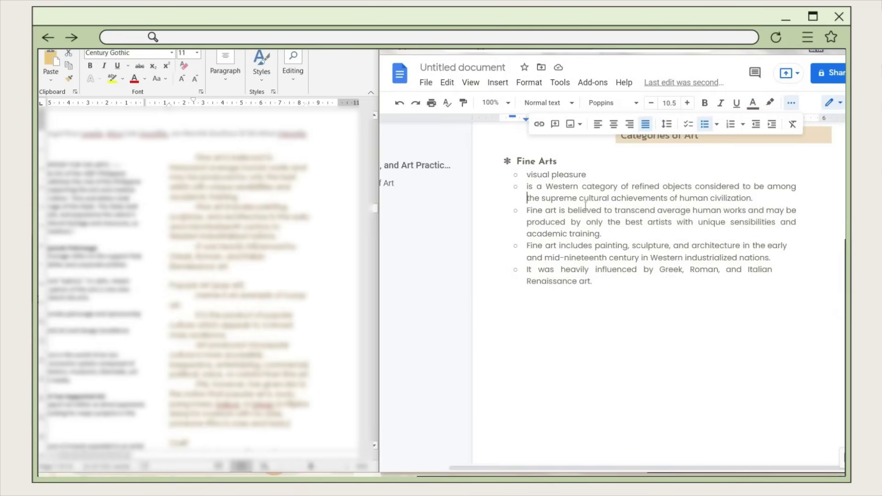
- Update the Normal text style to match the Fine Arts list formatting
left_click(628, 285, "shift")
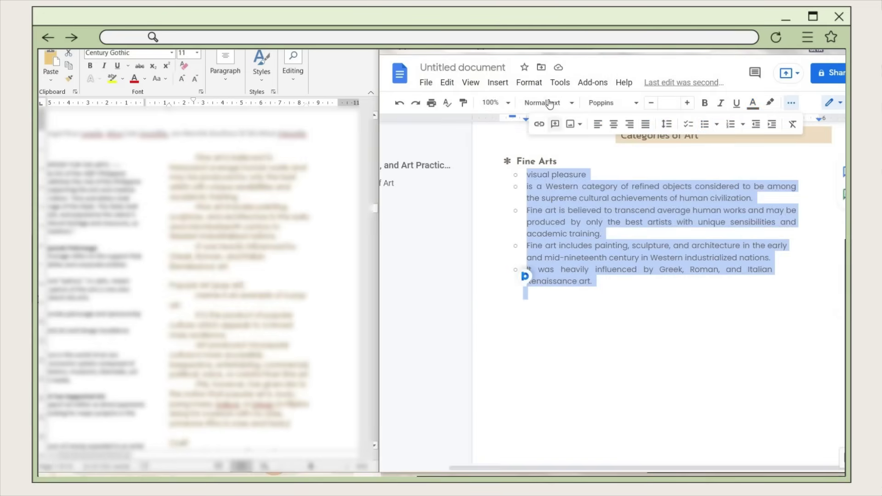
left_click(566, 105)
mouse_move(640, 136)
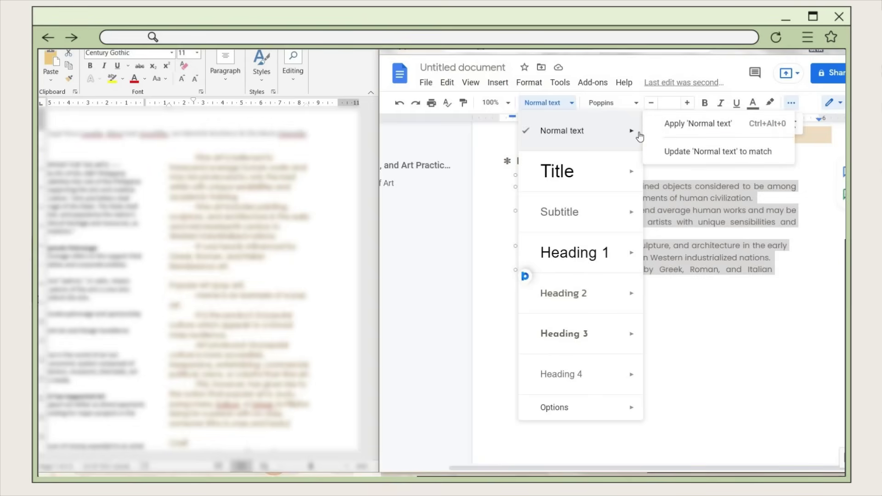
left_click(684, 153)
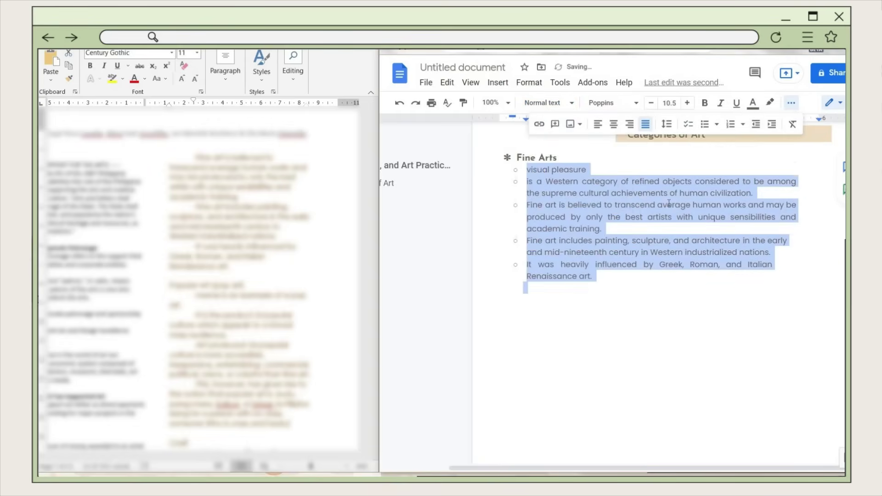
left_click(631, 273)
- Paste the Popular Art (pop art) heading below the list and style it Heading 3
left_click(528, 312)
key("ctrl+shift+8")
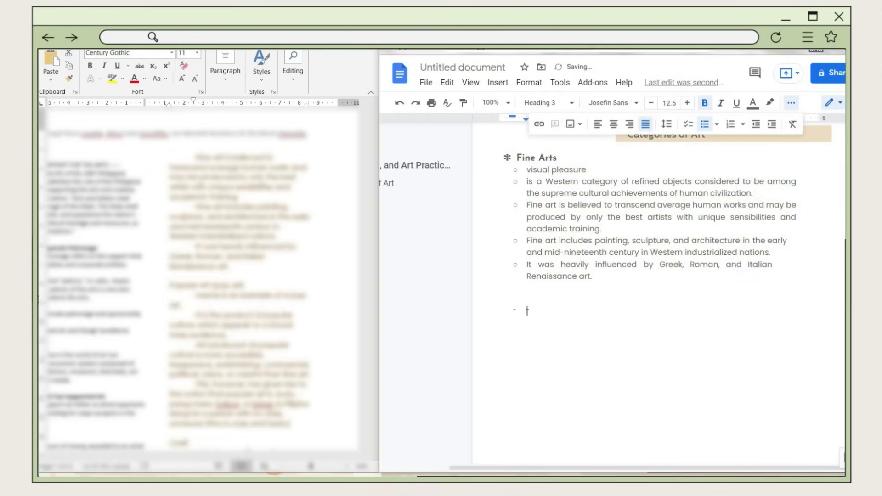
type("Popular Art (pop art)")
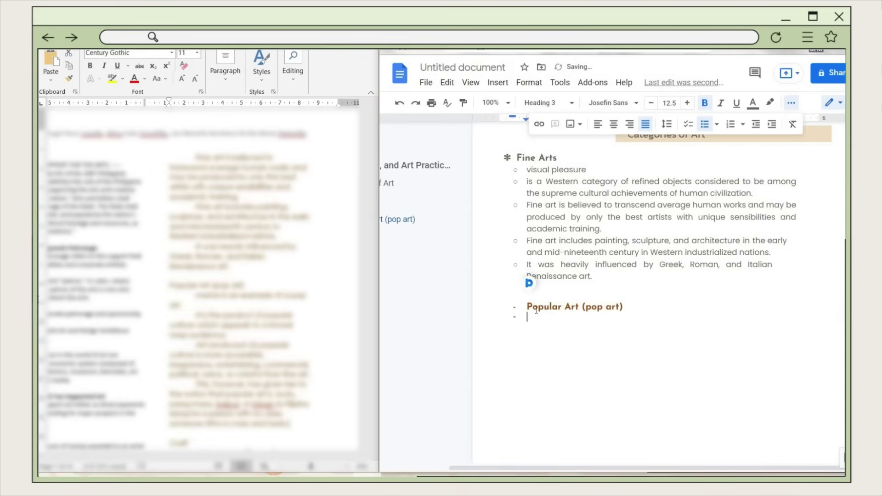
left_click_drag(525, 307, 530, 319)
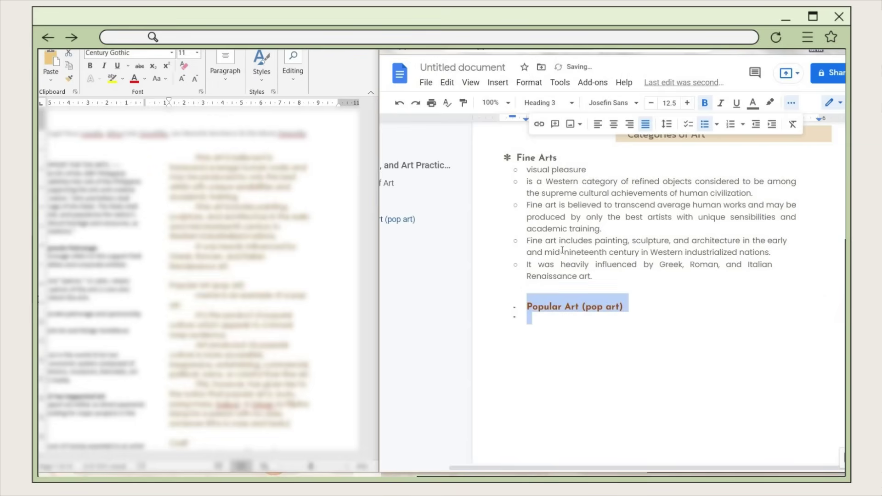
left_click(551, 104)
left_click(607, 338)
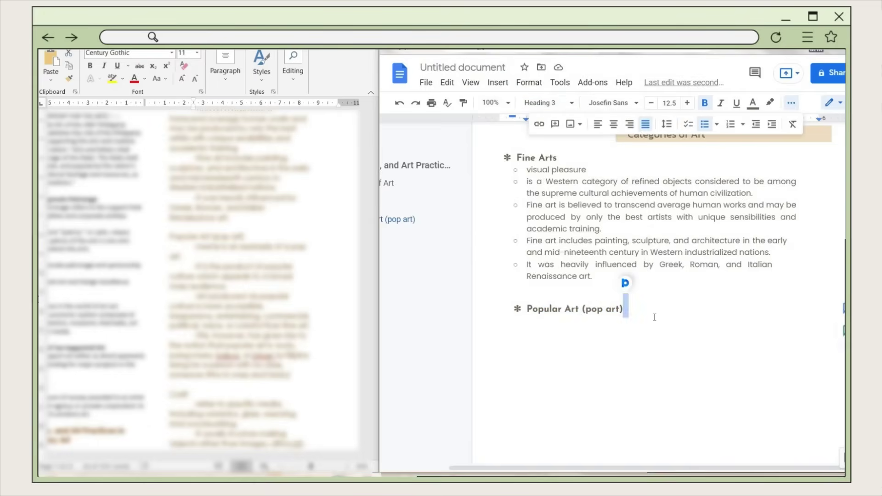
- Paste the pop art notes beneath it as a hollow-circle bulleted list
type("A meme is an example of a pop art. -It is the product of popular culture which appeals to a broad mass audience. -Art produced via popular culture is more accessible, inexpensive, entertaining, commercial, political, naive, or colorful than fine art.")
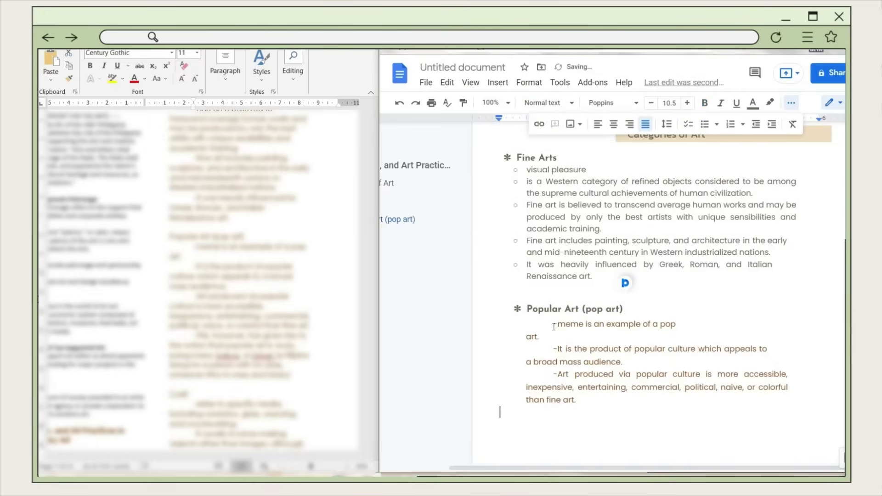
left_click_drag(554, 327, 528, 408)
key("ctrl+shift+8")
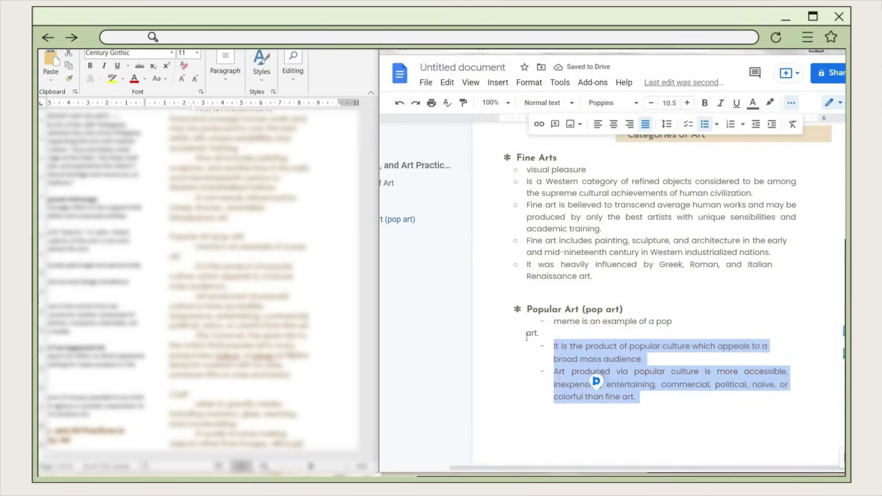
left_click(717, 124)
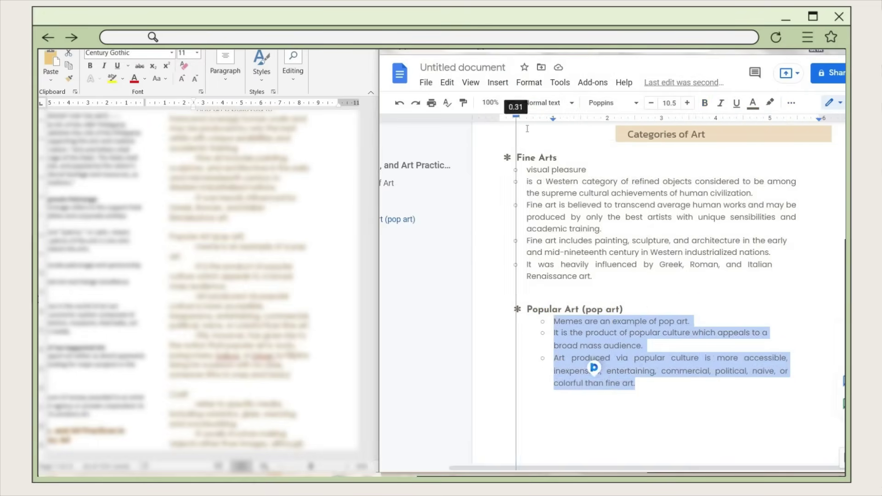
left_click(633, 358)
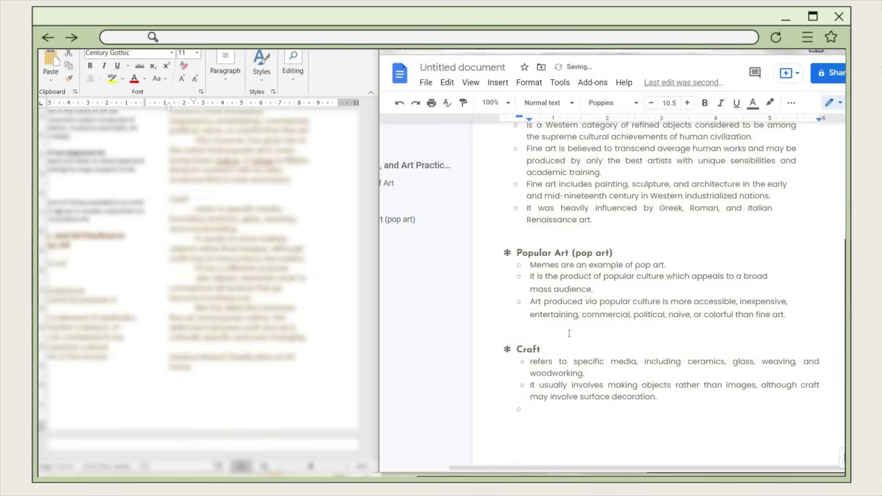
scroll(631, 370, "up", 2)
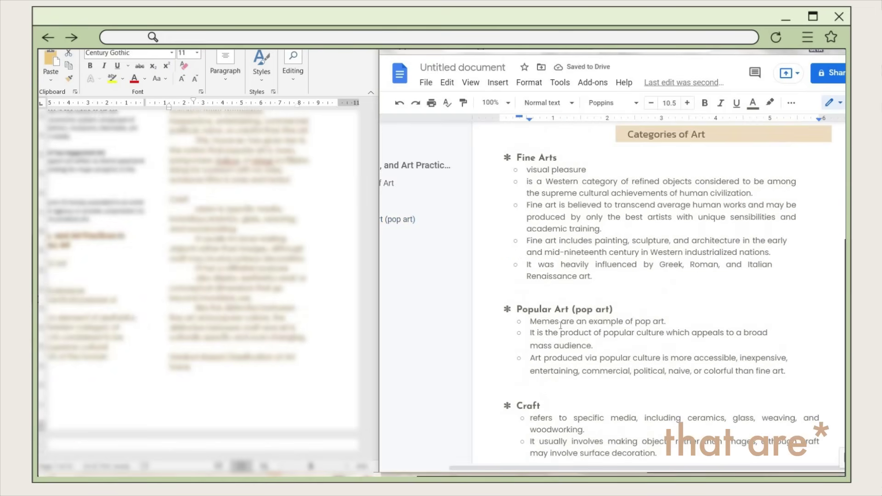
scroll(575, 297, "down", 4)
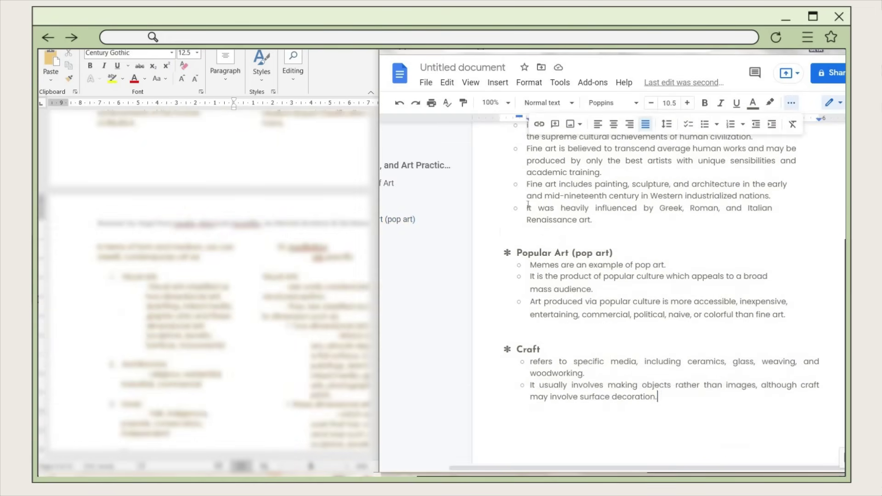
- Set the art category sections through the Craft notes to single line spacing
left_click(528, 198, "shift")
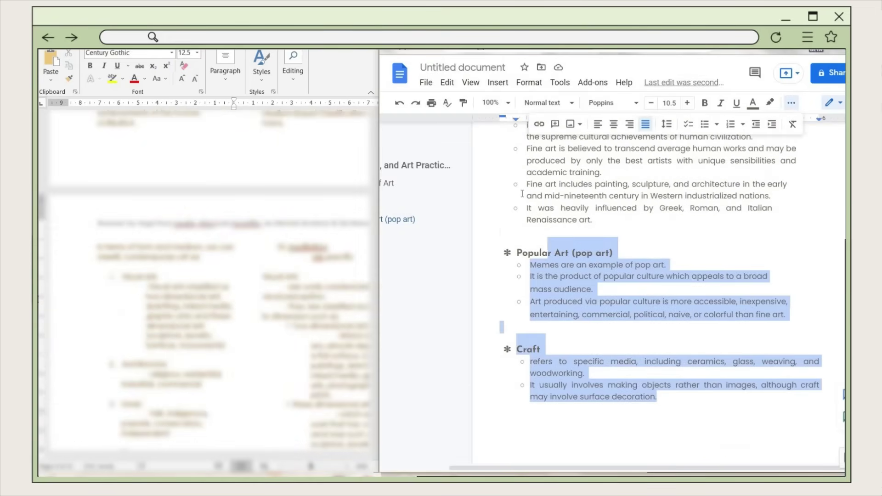
left_click(673, 130)
left_click(687, 144)
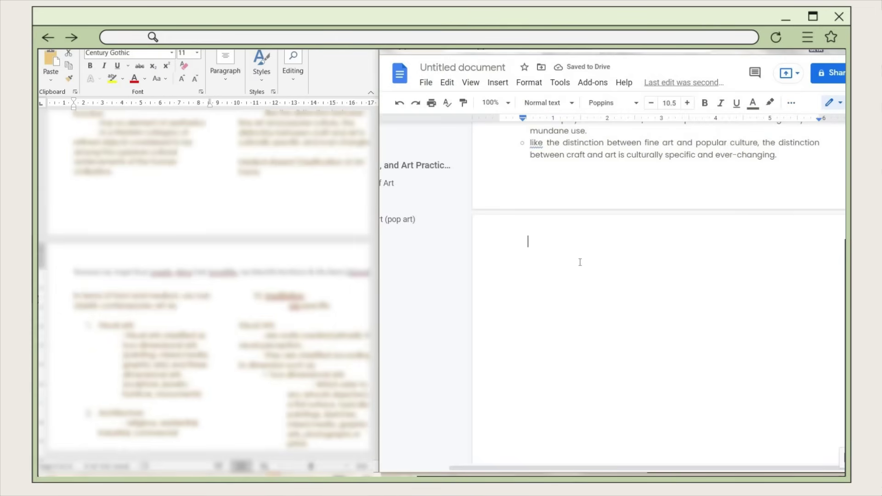
- Paste the 'In terms of form and medium…' line and make it a heading
type("In terms of form and medium, we can classify contemporary art as:")
key("BackSpace")
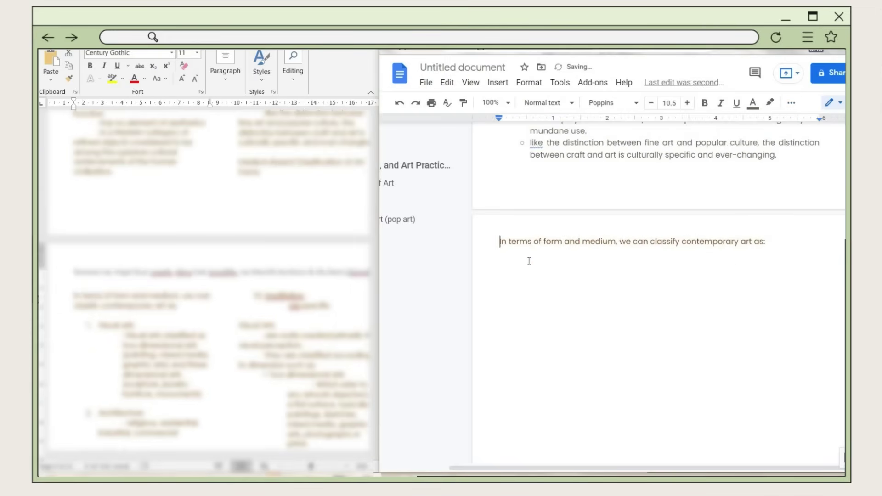
left_click_drag(797, 245, 499, 242)
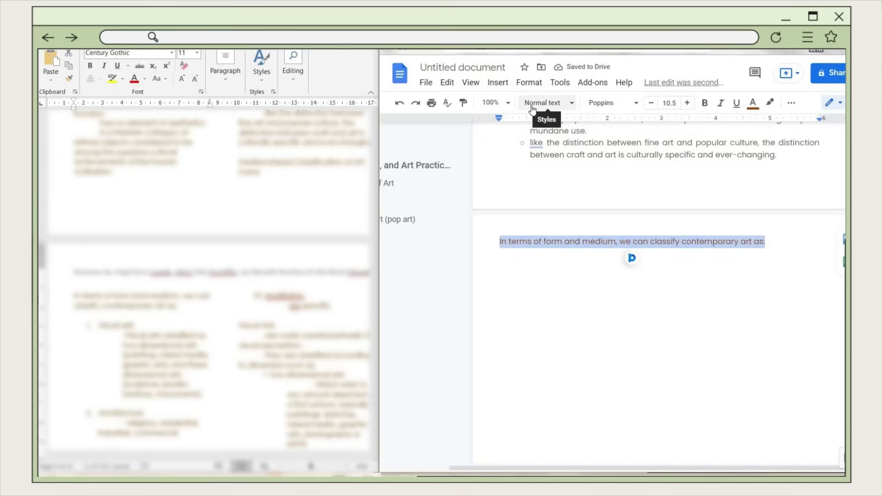
left_click(547, 102)
left_click(547, 288)
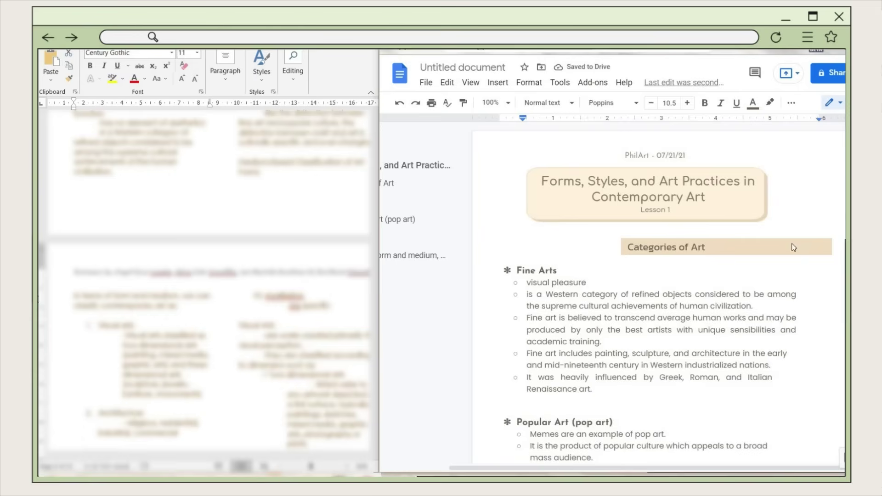
- Copy the beige Categories of Art banner and place it behind the form and medium heading
left_click(793, 249)
right_click(794, 248)
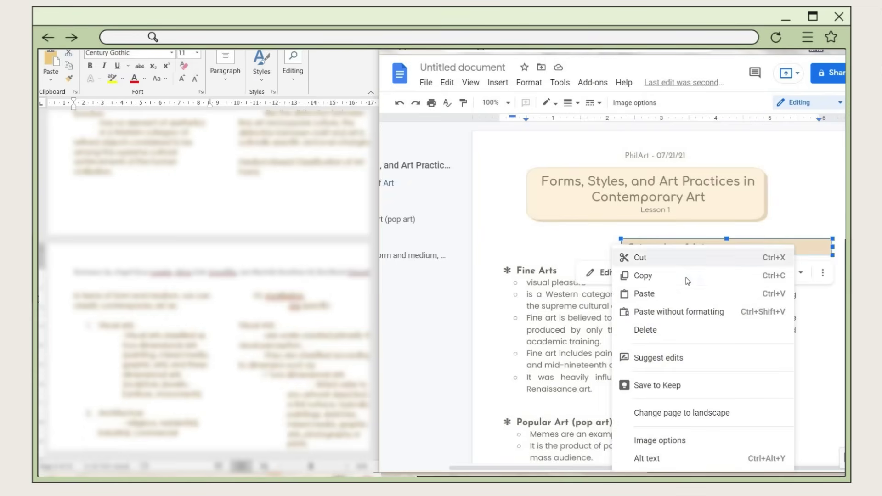
left_click(689, 275)
scroll(567, 390, "down", 10)
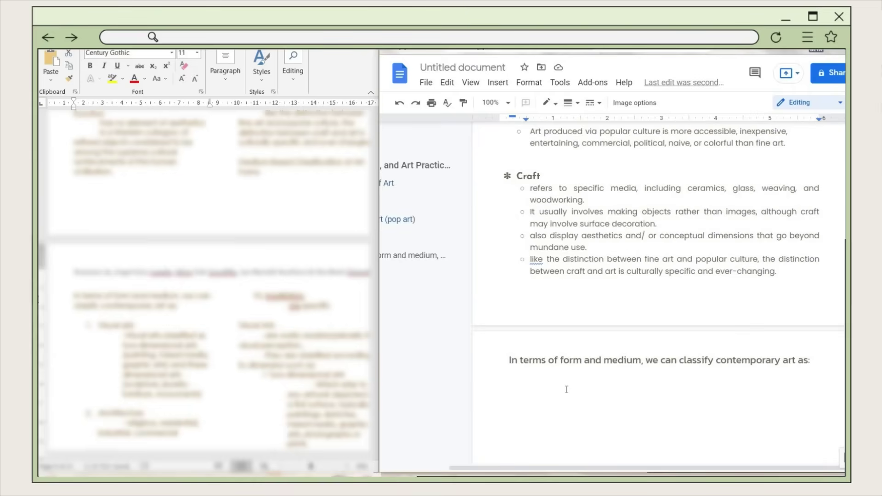
right_click(534, 380)
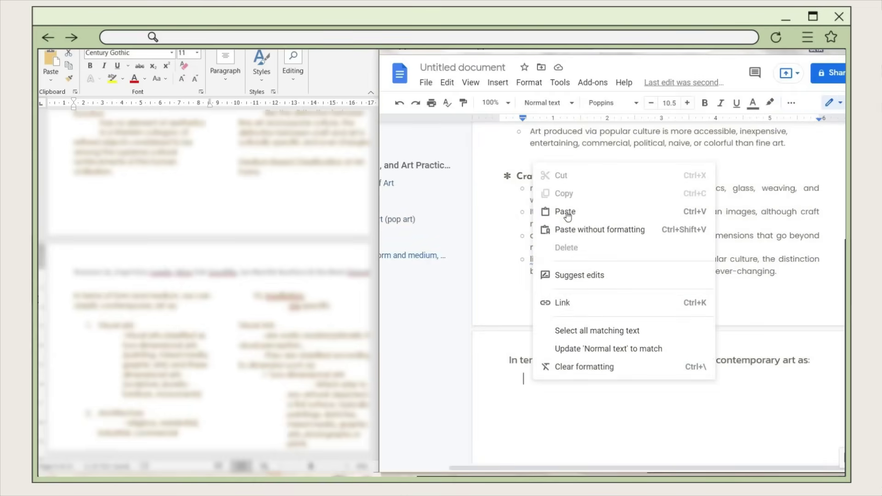
left_click(566, 211)
scroll(591, 268, "down", 3)
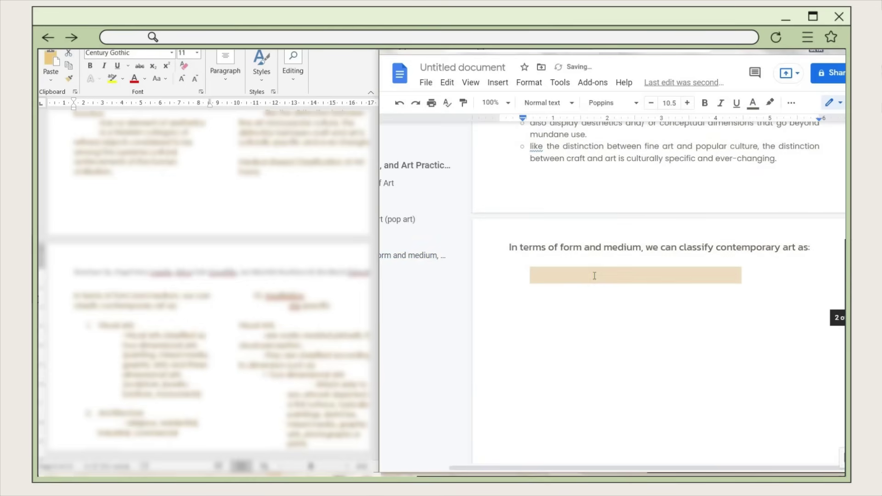
left_click(671, 263)
left_click_drag(671, 263, 636, 223)
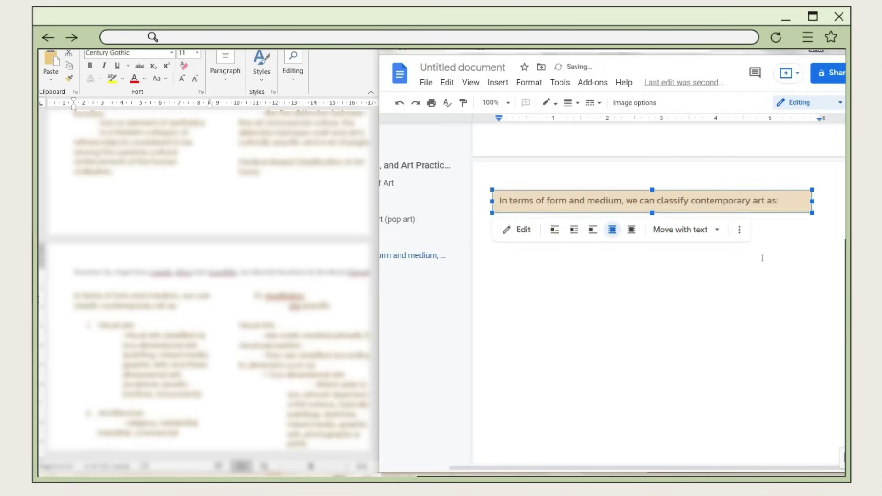
left_click(762, 258)
scroll(781, 322, "up", 3)
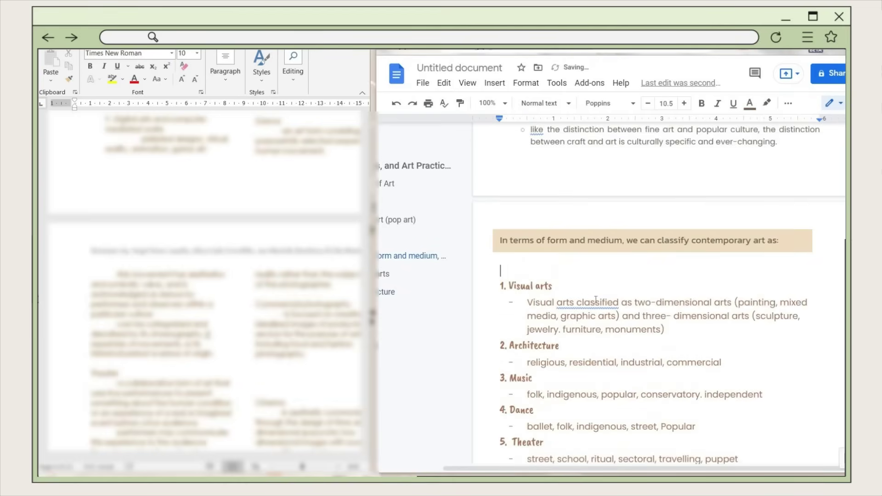
- Set the Photography through Installation items in Poppins size 10
key("ctrl+shift+End")
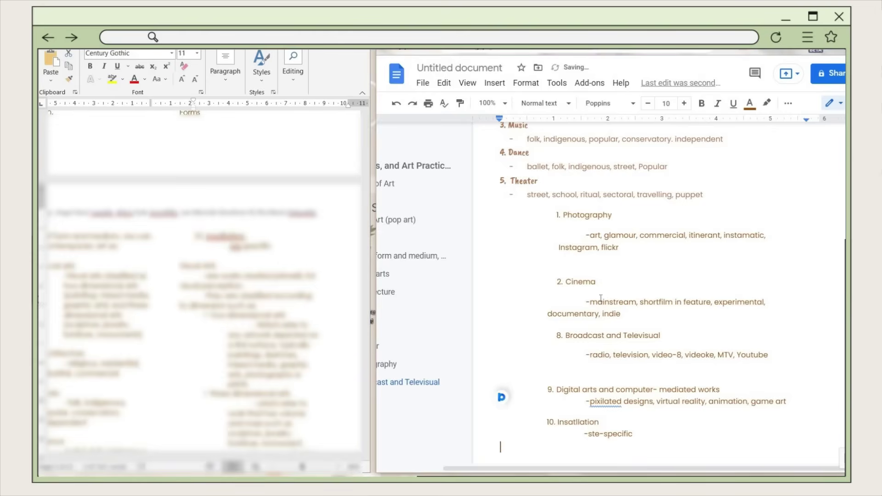
left_click_drag(562, 215, 694, 441)
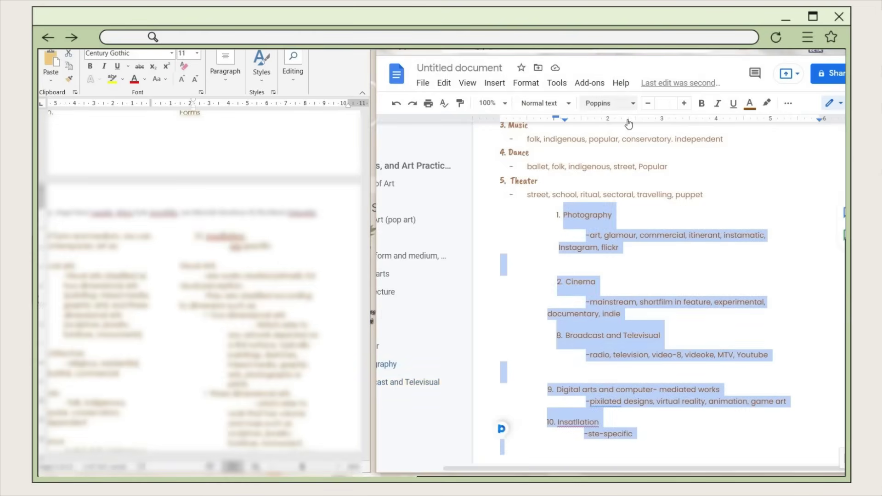
left_click(625, 104)
left_click(638, 168)
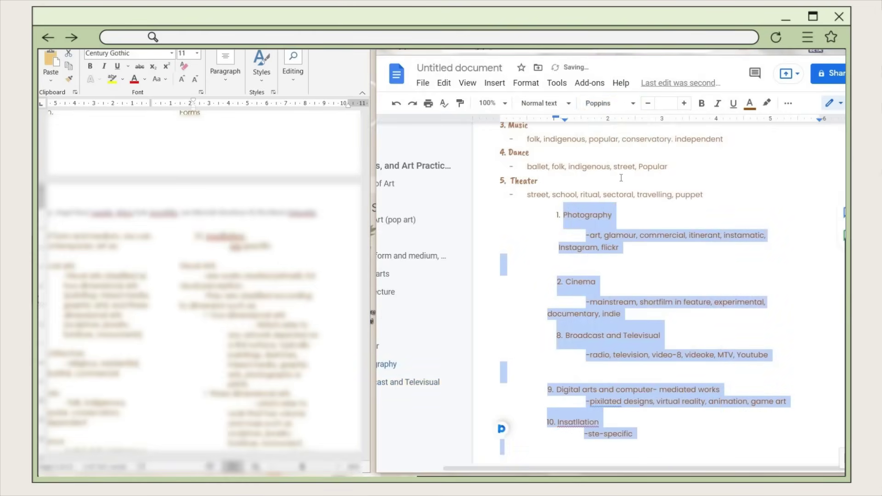
left_click(675, 105)
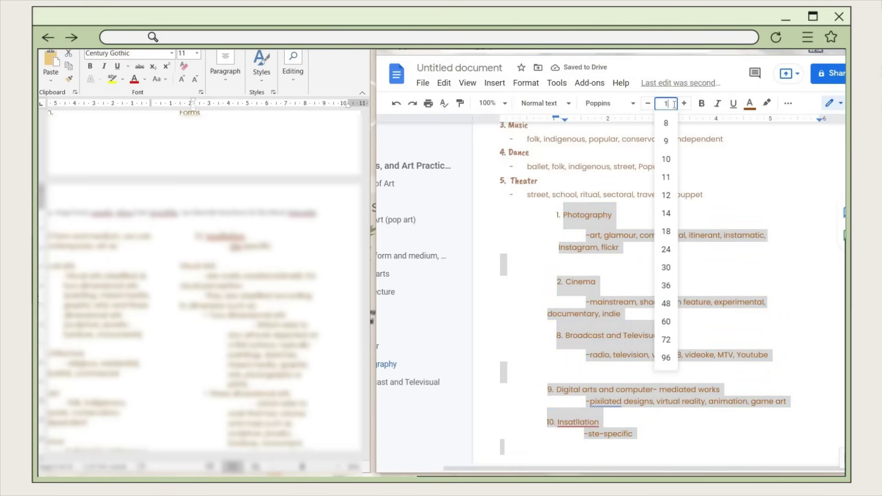
key("Return")
- Fix the indents and retype the numbers 7. and 10. so items continue after Theater
left_click(563, 215)
key("shift+Tab")
left_click(565, 274)
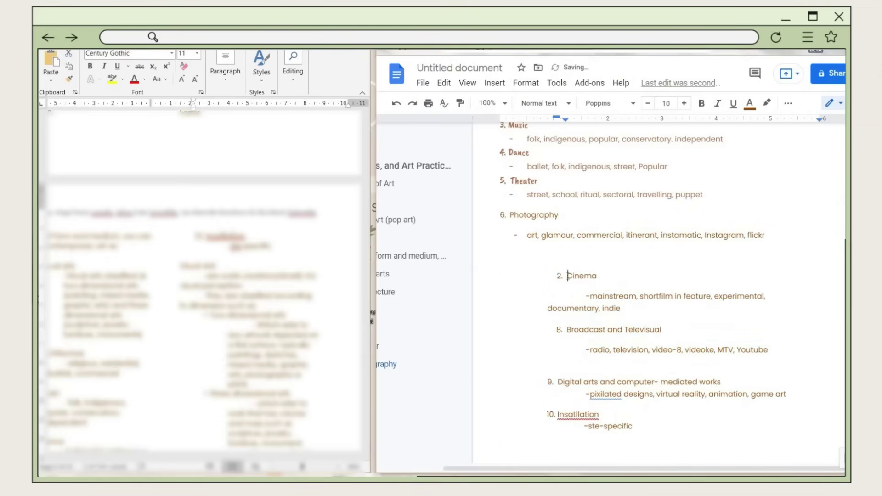
key("BackSpace")
key("BackSpace")
key("BackSpace")
type("7.")
key("shift+Tab")
key("shift+Tab")
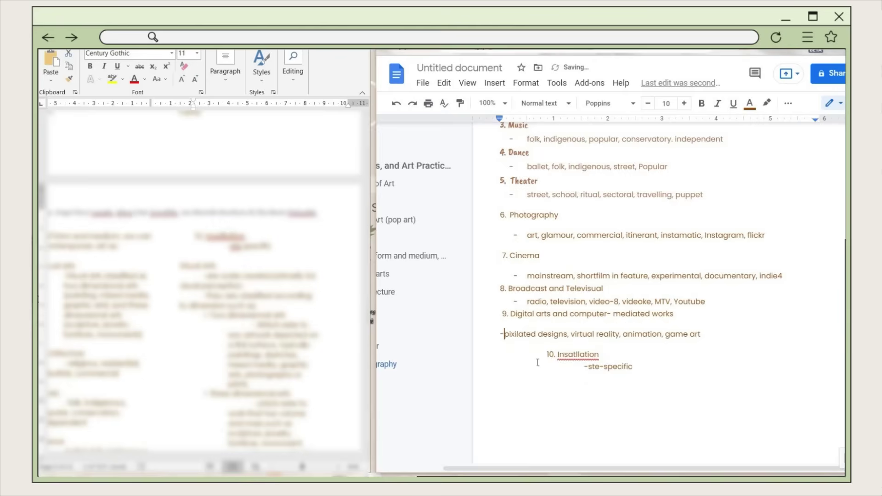
key("BackSpace")
key("BackSpace")
type("10.")
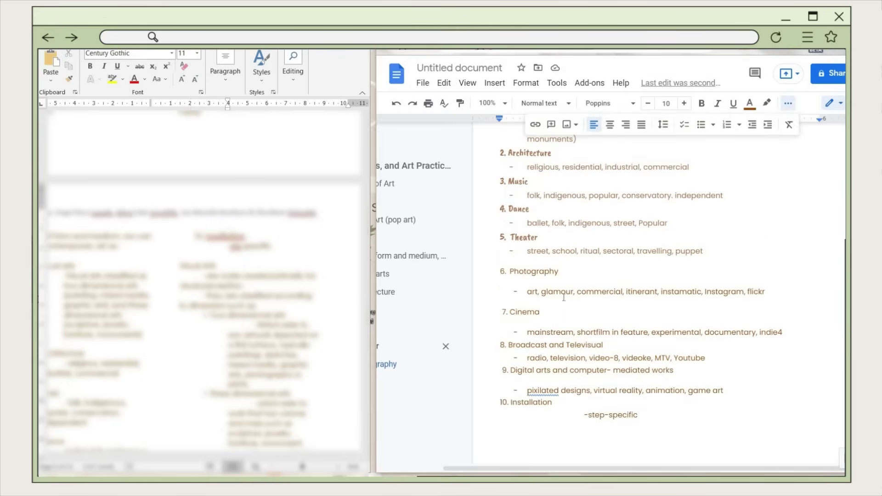
left_click(690, 426, "shift")
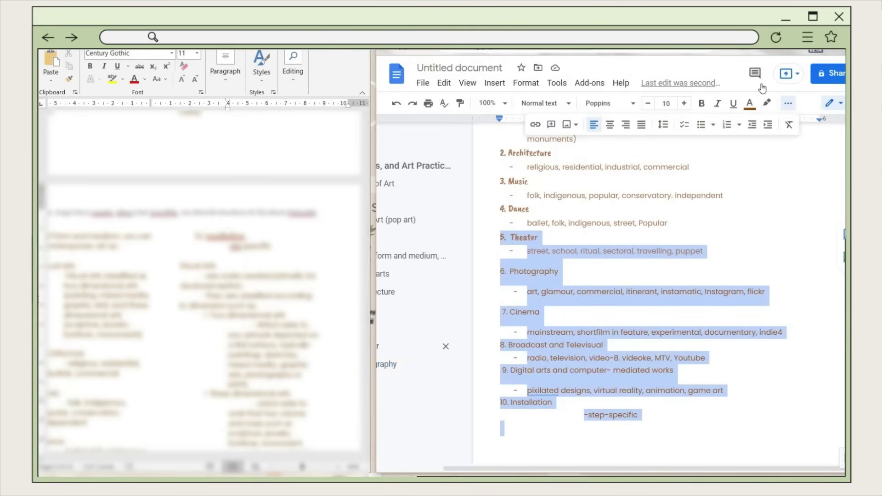
- Give the Theater through Installation entries custom line spacing of 1, with 3 before and after
left_click(671, 126)
left_click(691, 271)
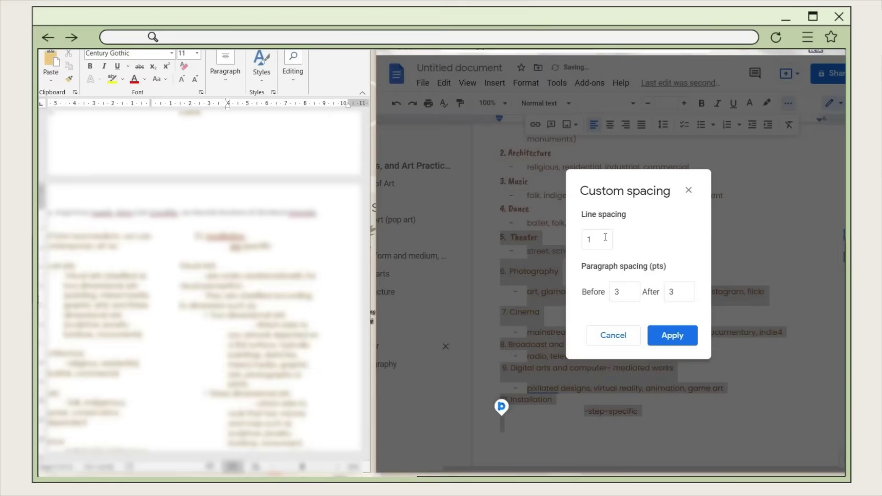
left_click(673, 335)
left_click(559, 266)
- Set the Photography and Cinema headings to Caveat Brush, size 13
left_click(480, 266, "shift")
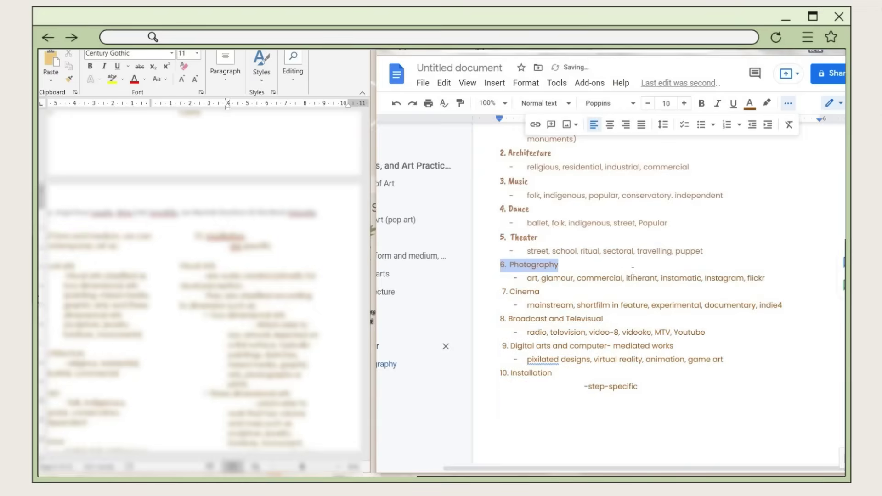
left_click(609, 103)
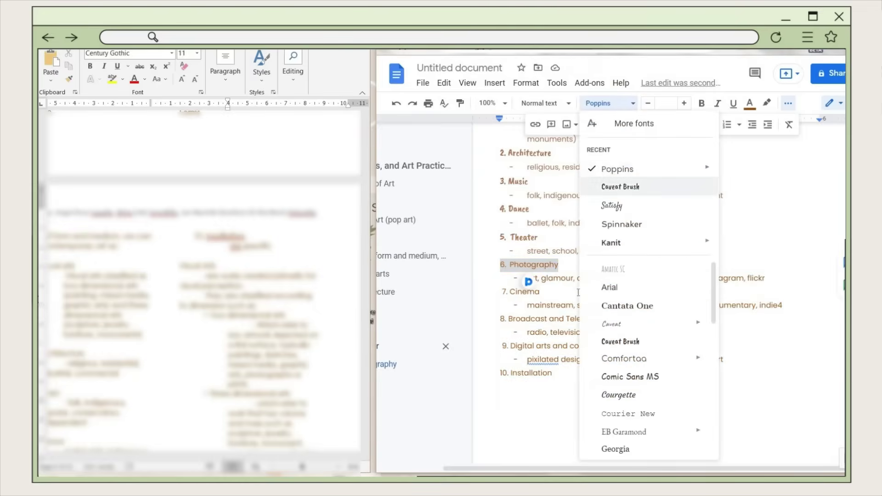
left_click(632, 187)
left_click(675, 102)
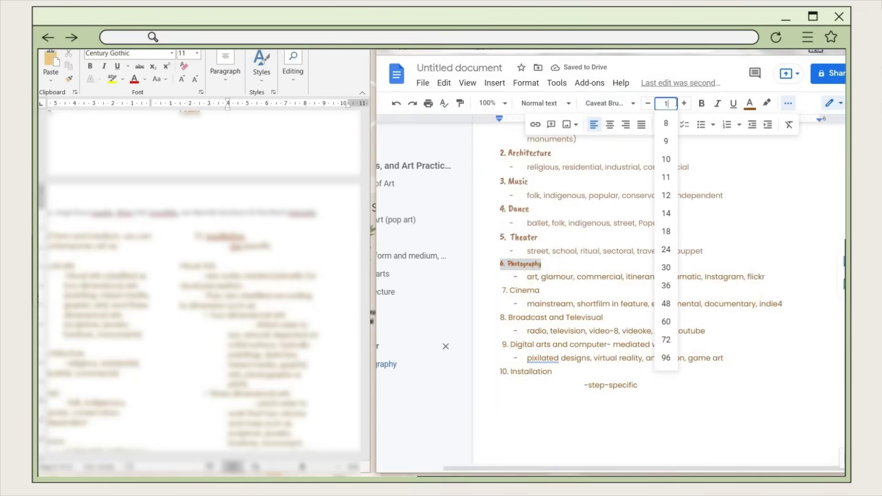
type("13")
key("Return")
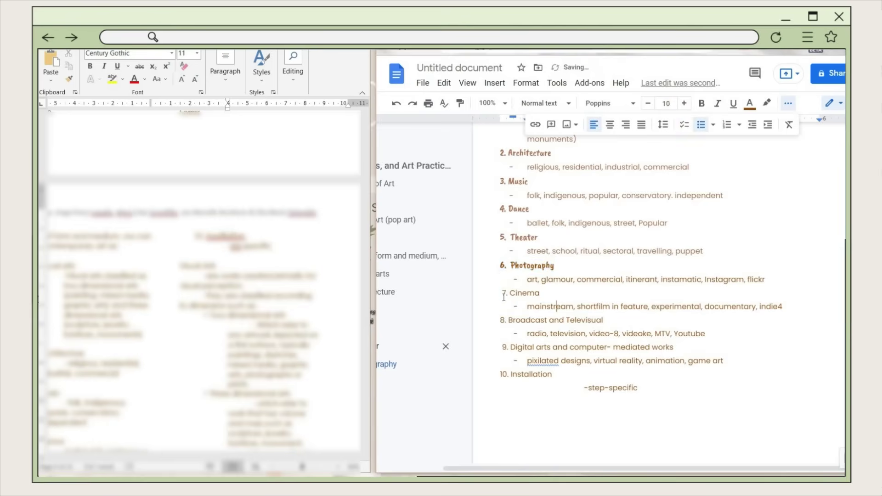
triple_click(580, 296)
left_click(666, 103)
type("13")
key("Return")
- Paste the heading format onto Digital arts and Installation, and make step-specific a dash bullet
triple_click(587, 350)
key("ctrl+alt+v")
key("shift+Down")
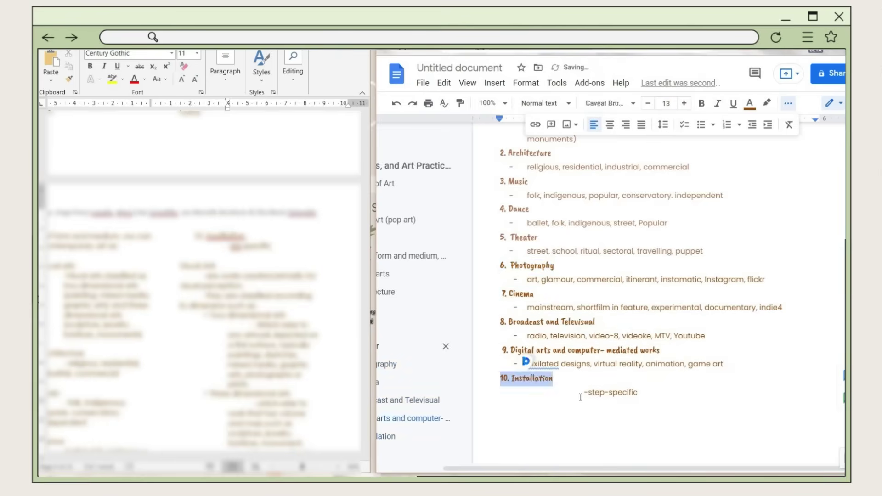
key("ctrl+alt+v")
key("shift+Up")
key("shift+Up")
key("shift+Up")
key("shift+Up")
key("shift+Up")
key("shift+Up")
key("shift+Up")
key("shift+Up")
key("shift+Up")
key("shift+Up")
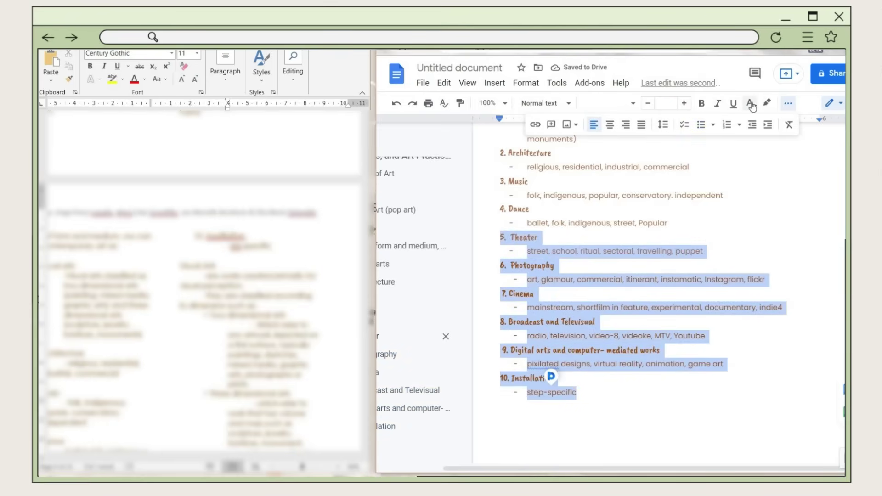
left_click(750, 104)
key("Escape")
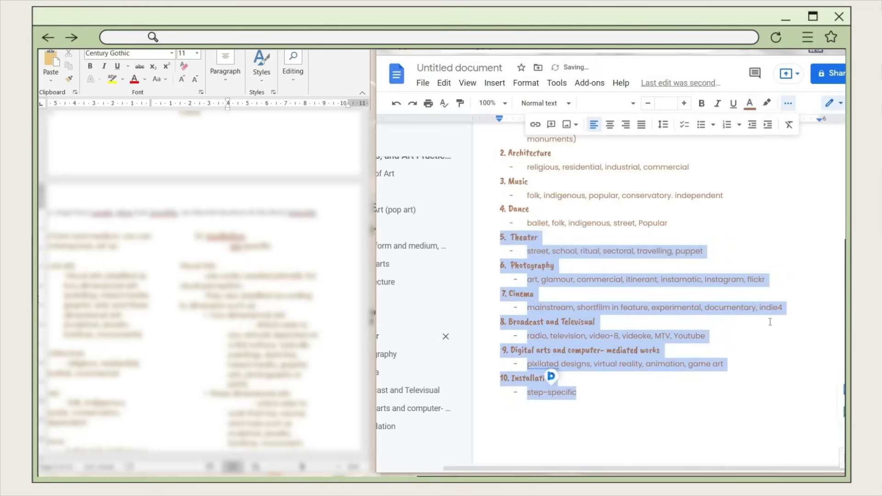
left_click(699, 300)
- Apply a text colour to the Fine Arts through Craft category notes
scroll(694, 295, "up", 4)
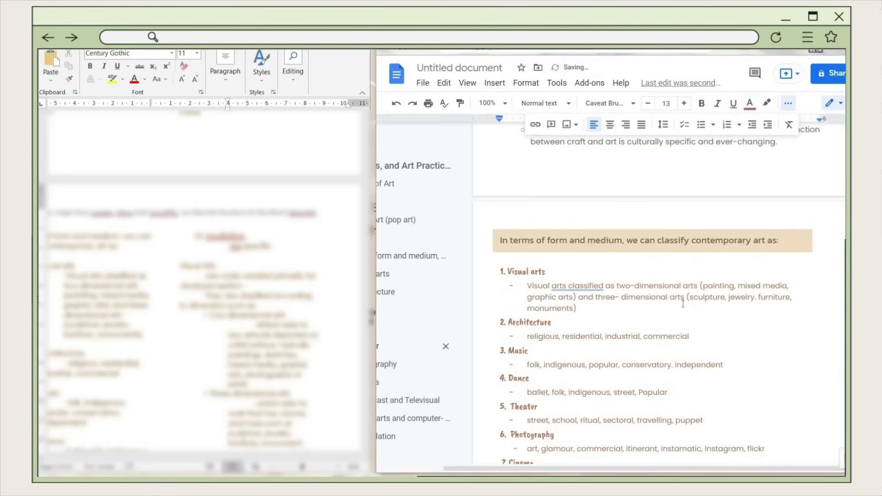
scroll(691, 315, "up", 15)
left_click(520, 289)
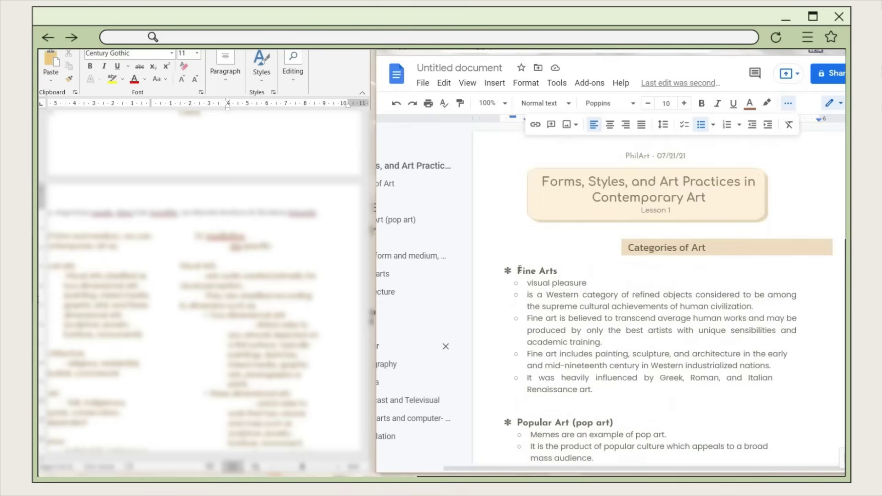
left_click_drag(591, 366, 779, 272)
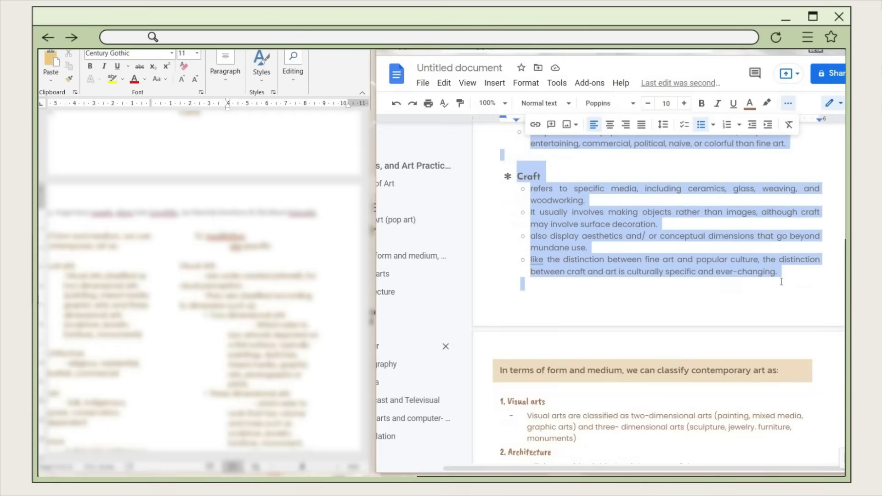
left_click(749, 103)
left_click(743, 299)
scroll(538, 237, "up", 4)
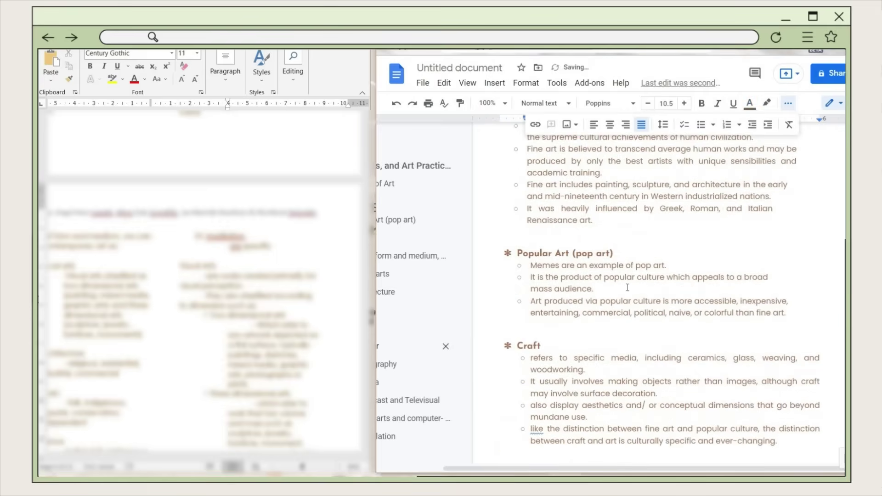
left_click_drag(531, 266, 593, 289)
scroll(579, 321, "down", 5)
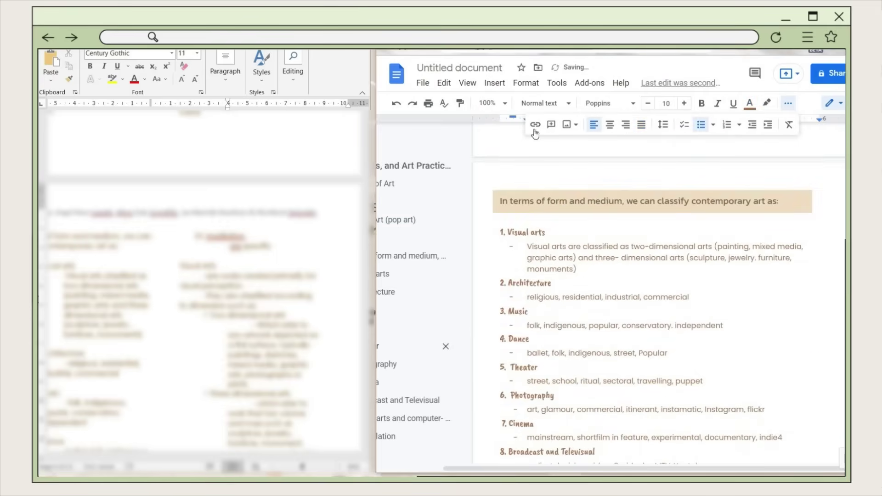
- In a new drawing, draw a wavy-bottomed shape with fill E3CDC1 and a transparent border
left_click(495, 84)
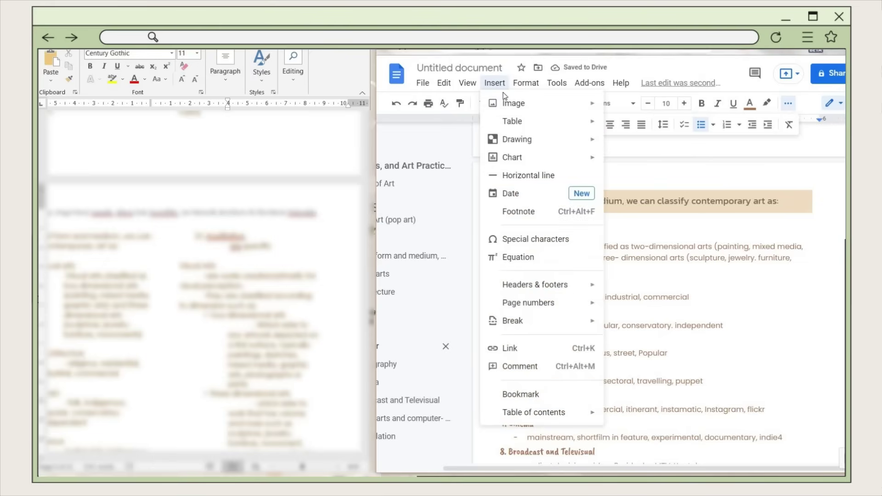
mouse_move(574, 139)
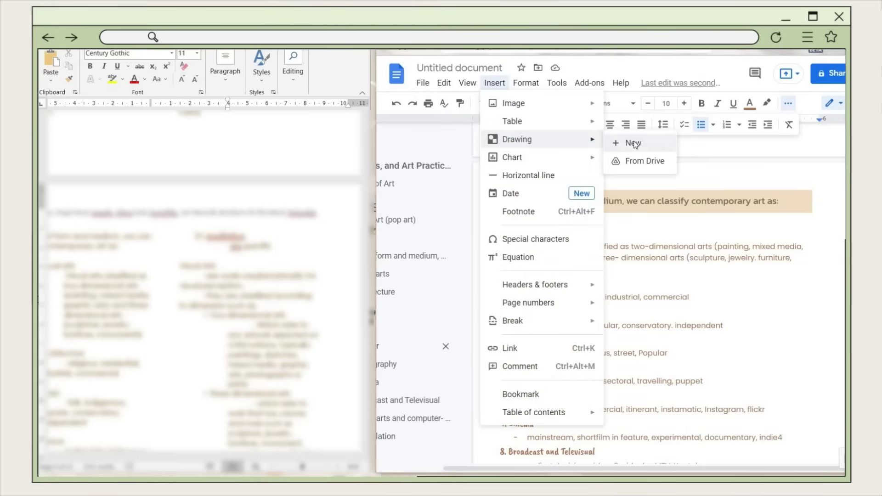
left_click(632, 143)
left_click(578, 118)
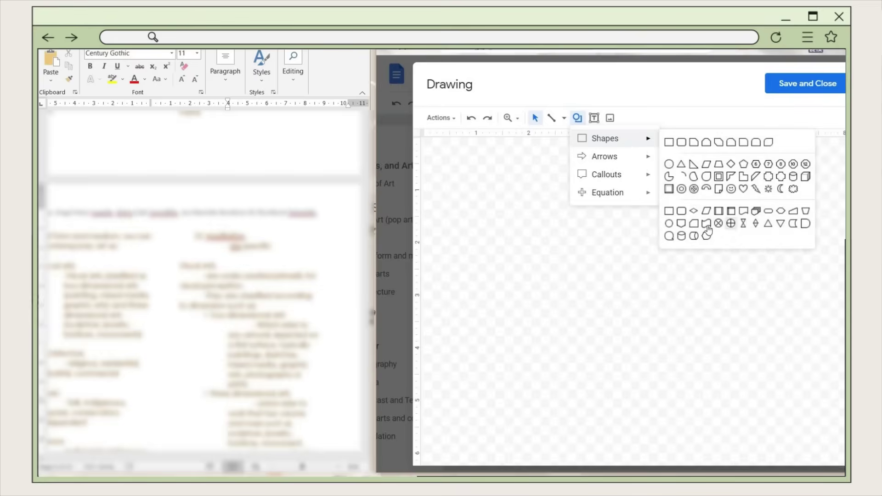
left_click_drag(515, 146, 802, 387)
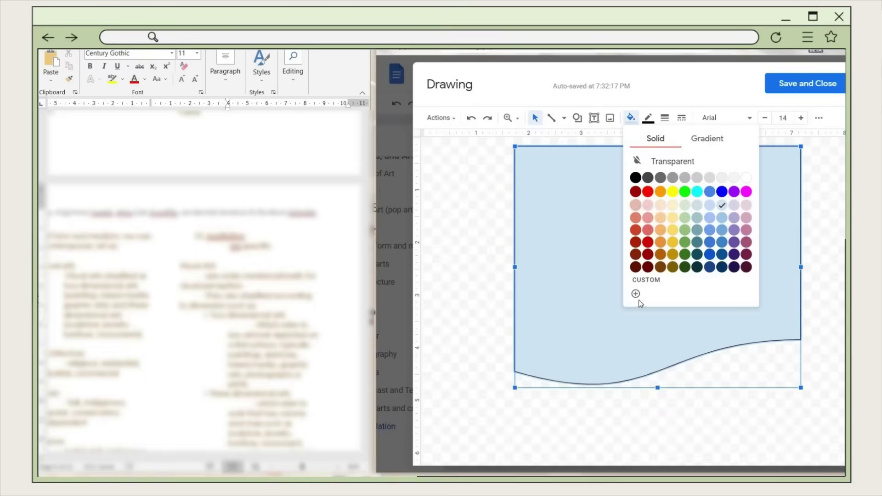
left_click(640, 303)
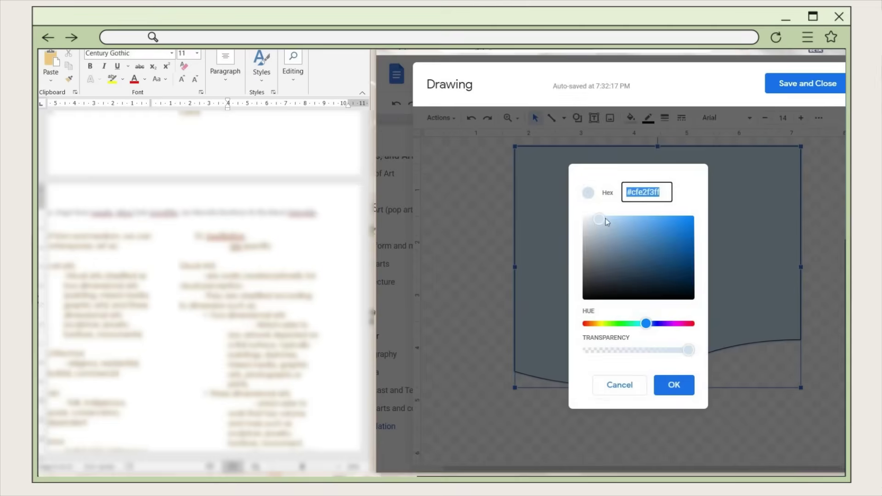
type("E3CDC1")
left_click(674, 385)
left_click(648, 118)
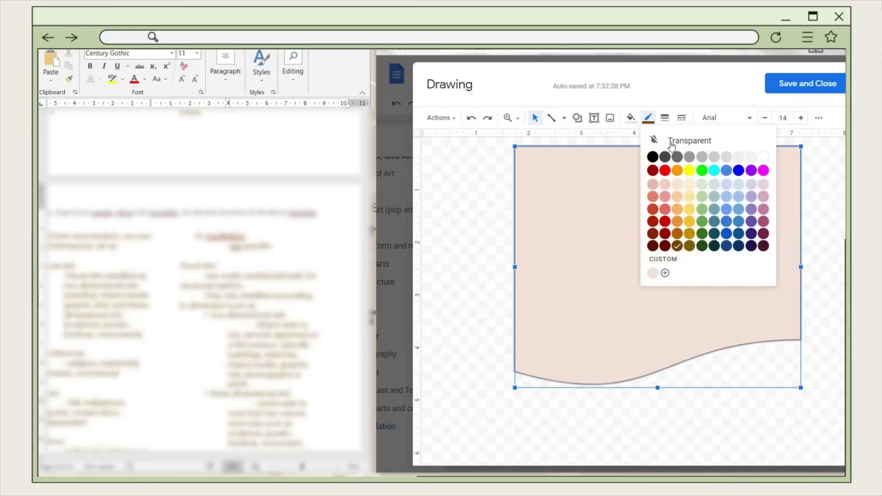
left_click(657, 140)
- Duplicate the shape, give the copy a lighter EEDED6 fill, and move it onto the original
key("ctrl+d")
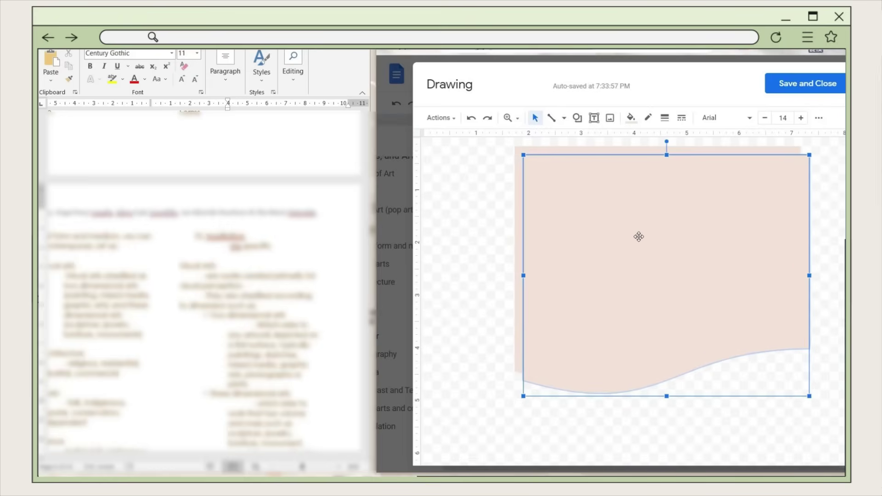
left_click(819, 118)
left_click(630, 118)
left_click(649, 301)
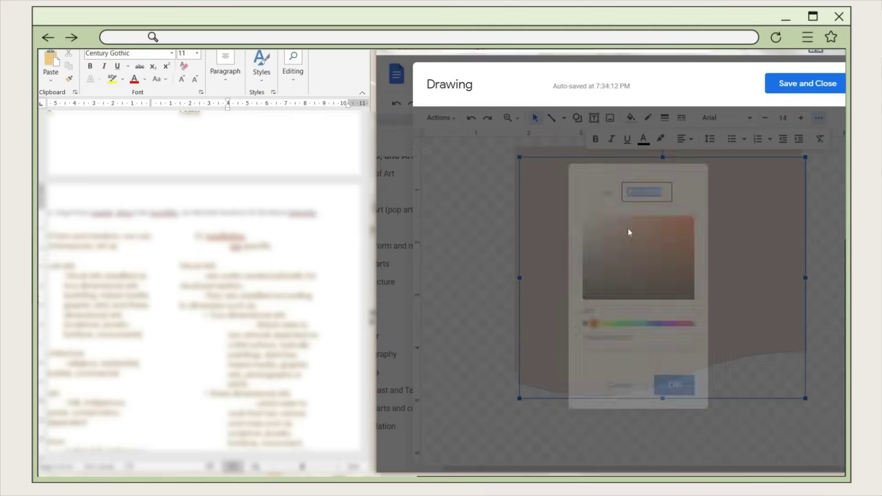
type("EEDED6")
left_click(675, 385)
left_click(703, 442)
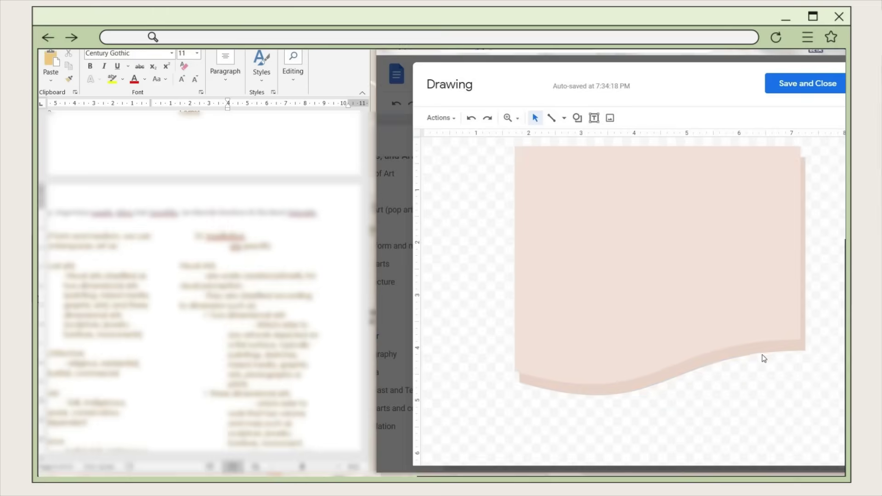
left_click_drag(764, 358, 755, 343)
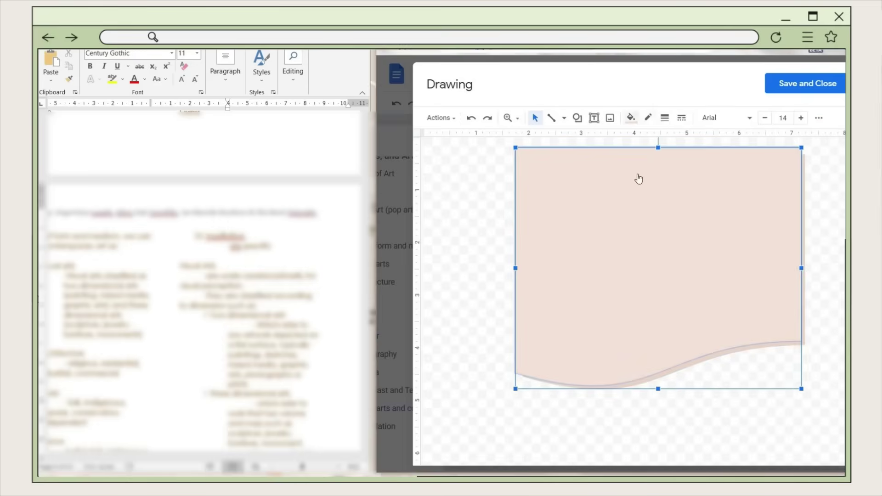
- Give the wave a light pink #f1e5df fill and save the drawing into the document
left_click(631, 118)
left_click(661, 293)
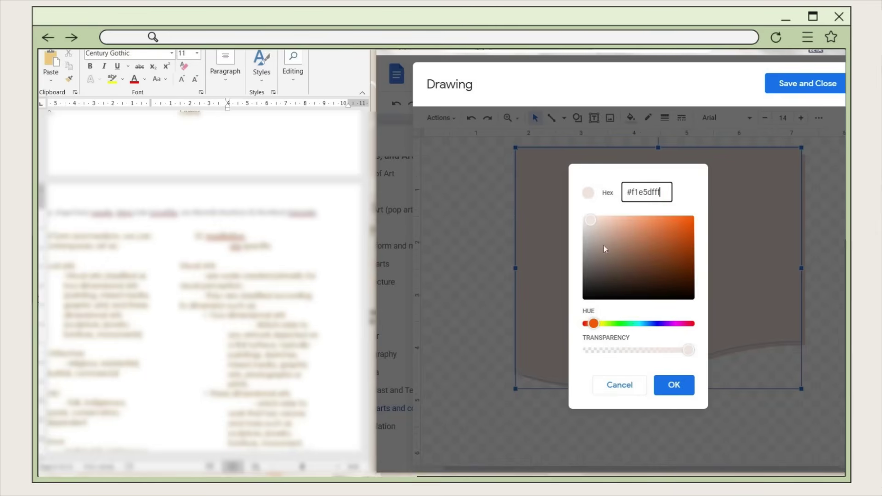
left_click(672, 384)
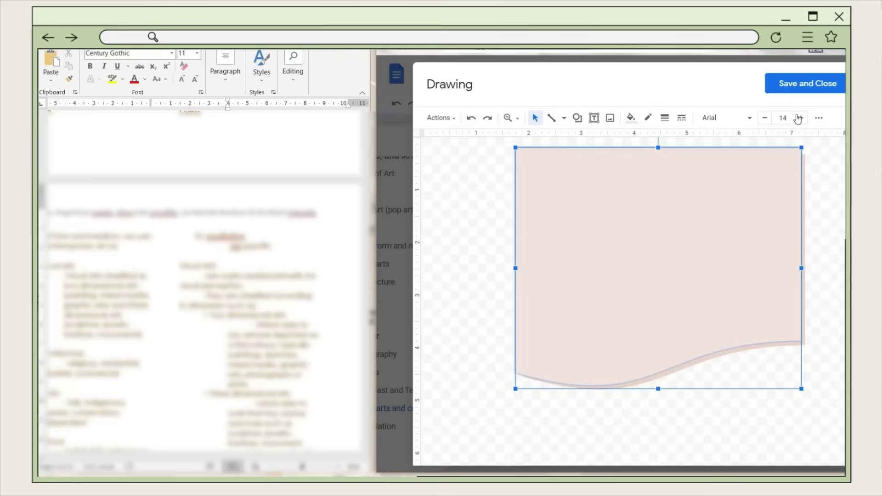
left_click(808, 83)
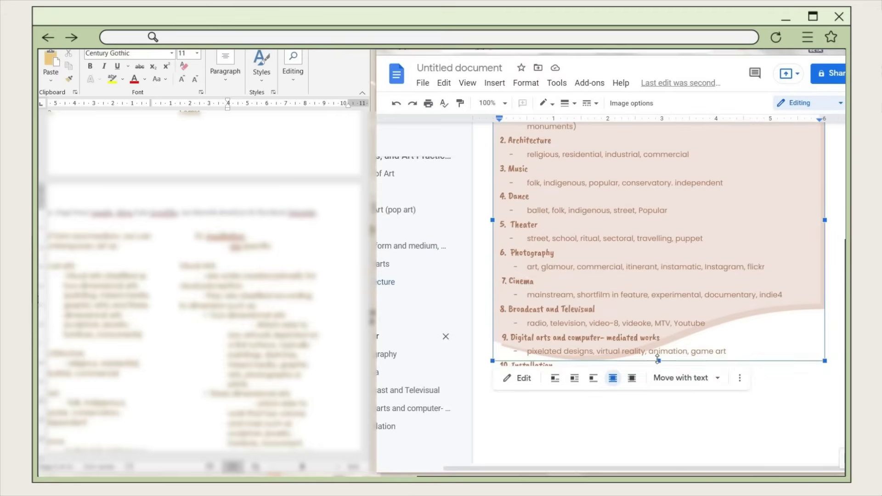
- Paste 'Medium and Techniques' below the wave as a centred Heading 2
left_click(649, 448)
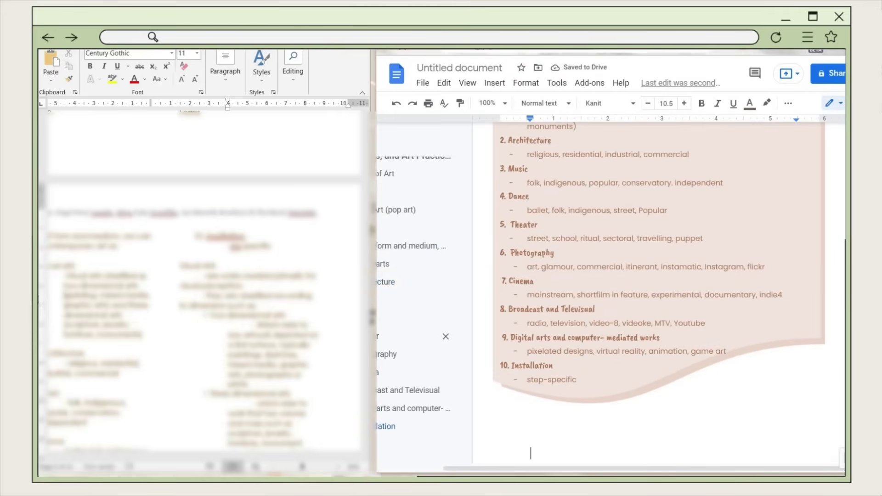
scroll(500, 256, "down", 2)
left_click(500, 256)
scroll(501, 255, "down", 3)
left_click(500, 256)
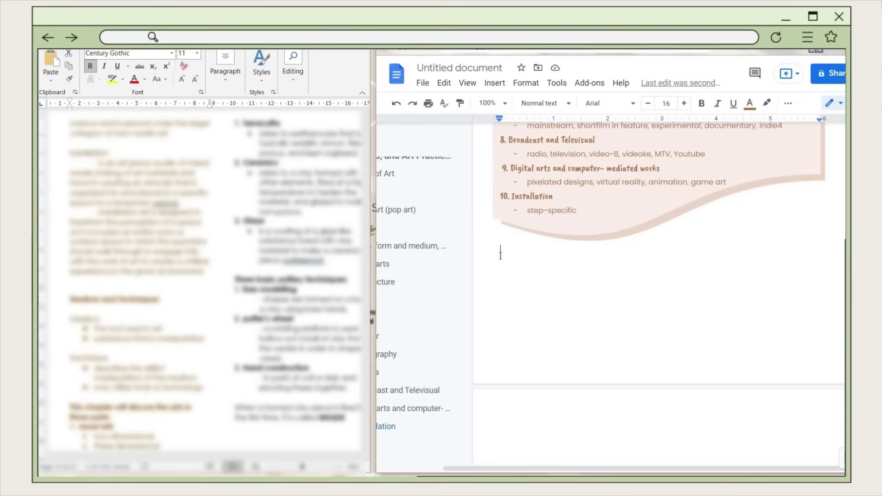
type("Medium and Techniques")
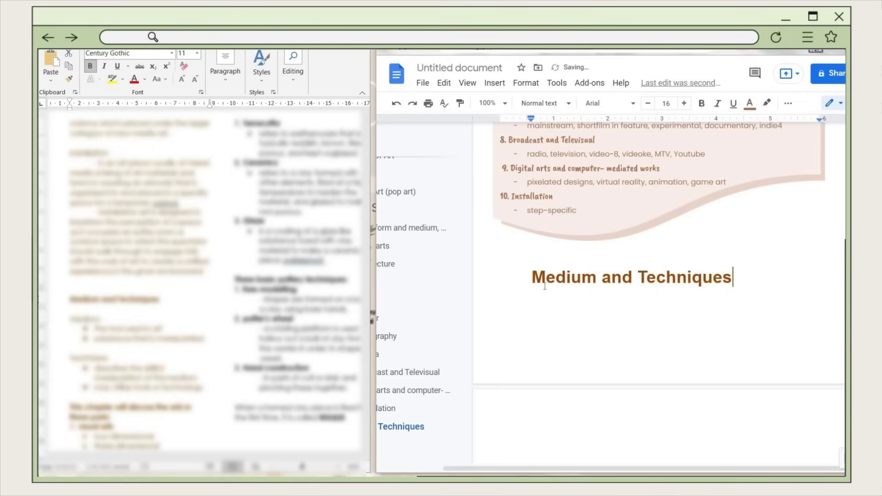
triple_click(545, 287)
left_click(545, 103)
mouse_move(631, 295)
left_click(695, 285)
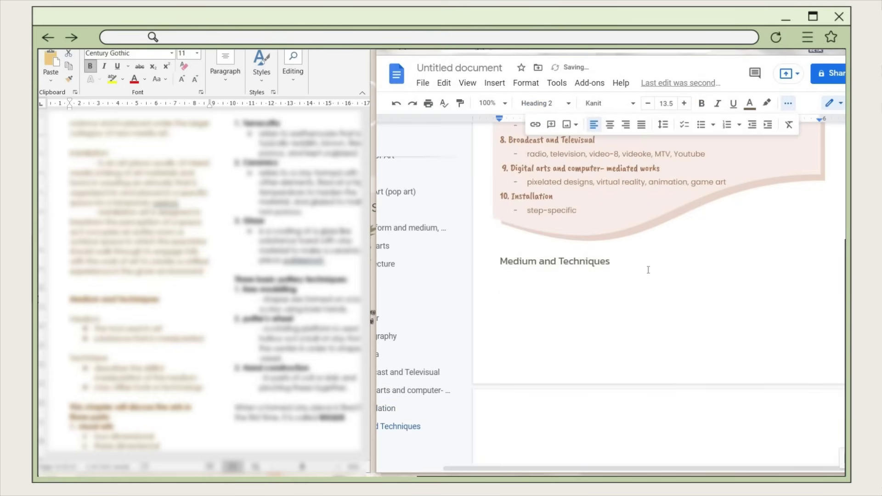
triple_click(648, 270)
key("ctrl+shift+e")
- Copy the beige banner from the earlier heading and place it behind the new heading
scroll(648, 270, "up", 8)
left_click(809, 253)
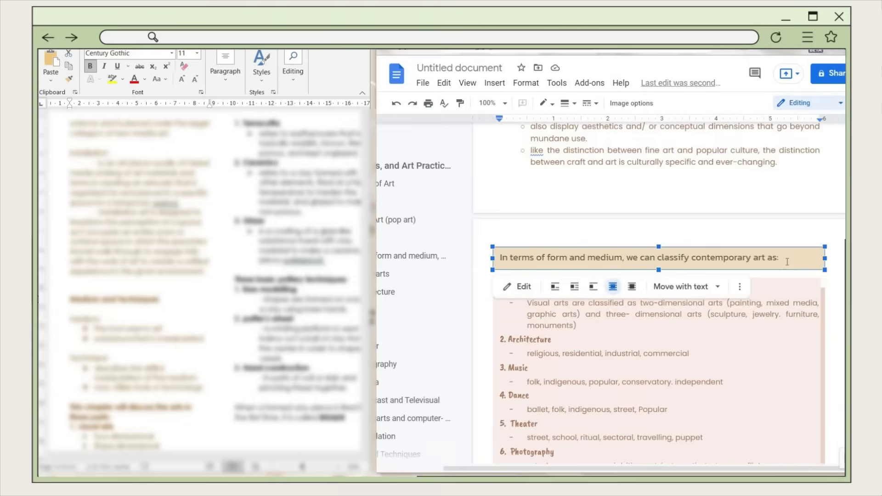
key("ctrl+c")
scroll(787, 262, "down", 8)
left_click(634, 417)
key("ctrl+v")
left_click_drag(634, 411, 644, 349)
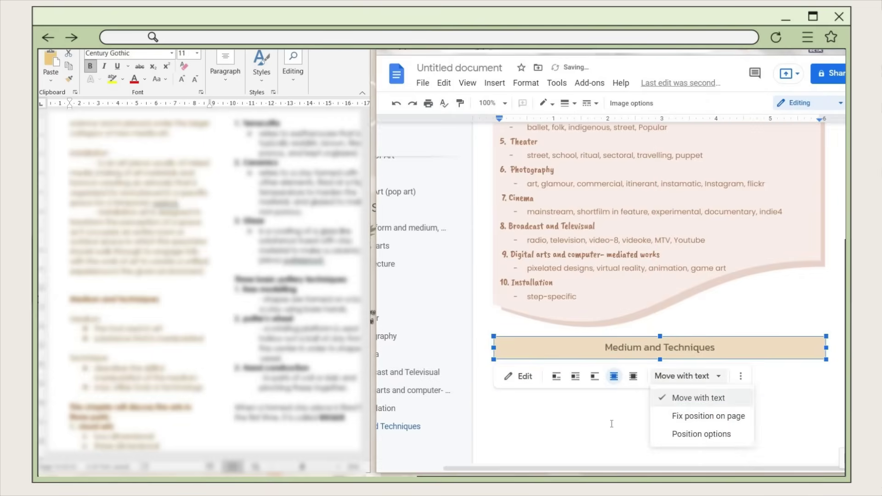
left_click(612, 424)
- Add a 'Medium' subheading in Heading 3 at size 11.5, tabbed toward a second column
type("Medium")
left_click(545, 103)
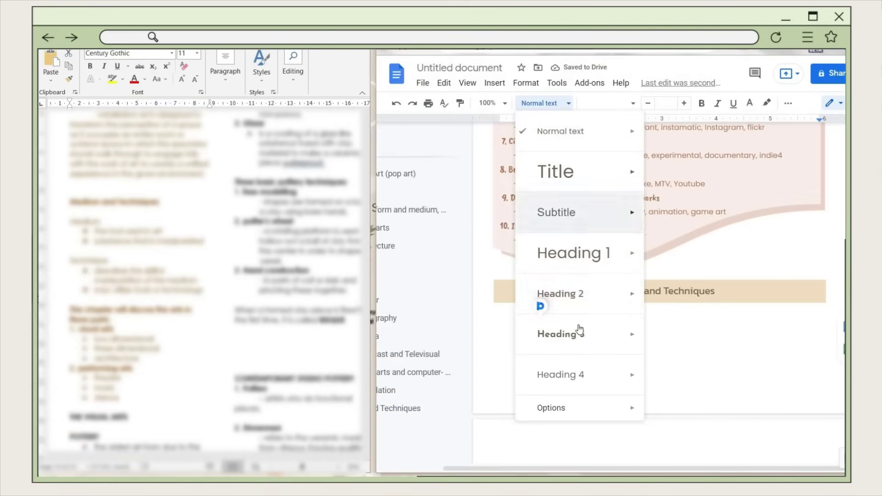
left_click(577, 331)
left_click(648, 105)
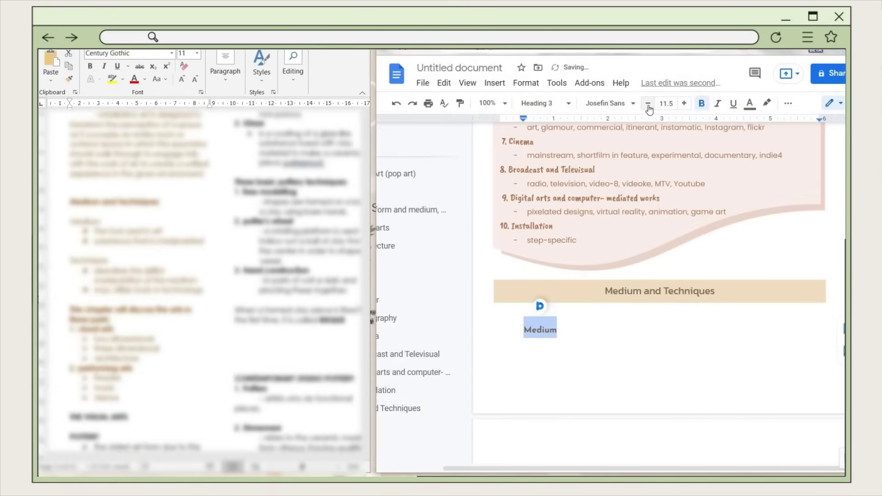
key("Up")
key("Delete")
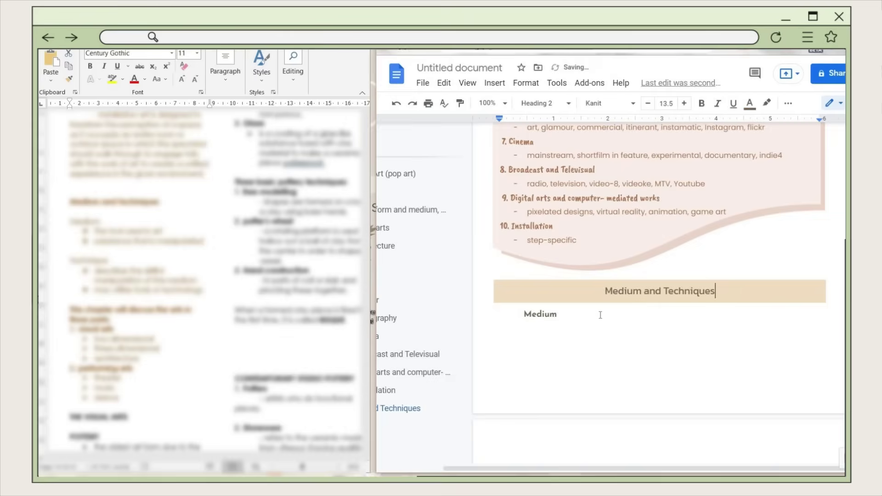
left_click(592, 316)
key("Tab")
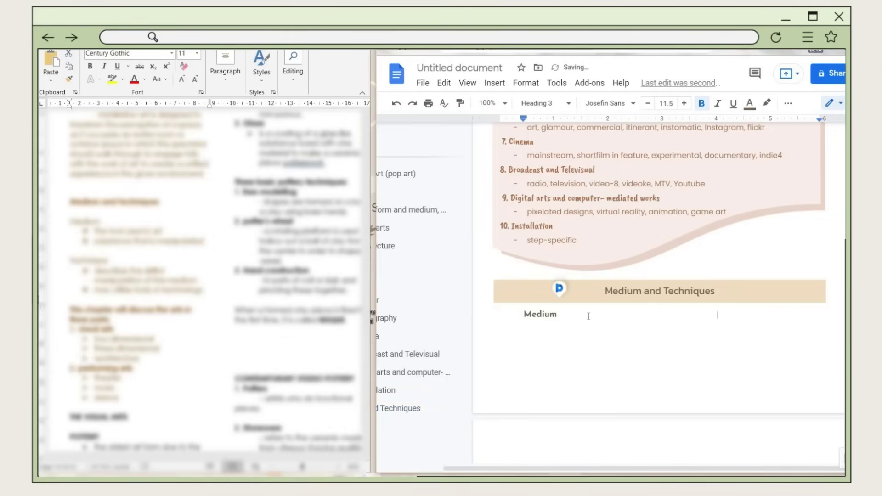
- Colour the word Technique custom brown and centre the Medium and Technique line
left_click_drag(709, 316, 761, 317)
left_click(750, 104)
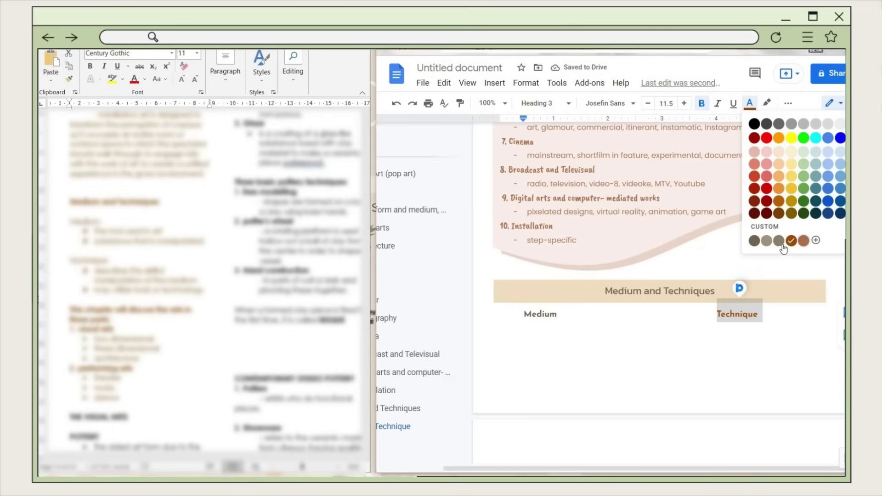
left_click(755, 240)
left_click(701, 326)
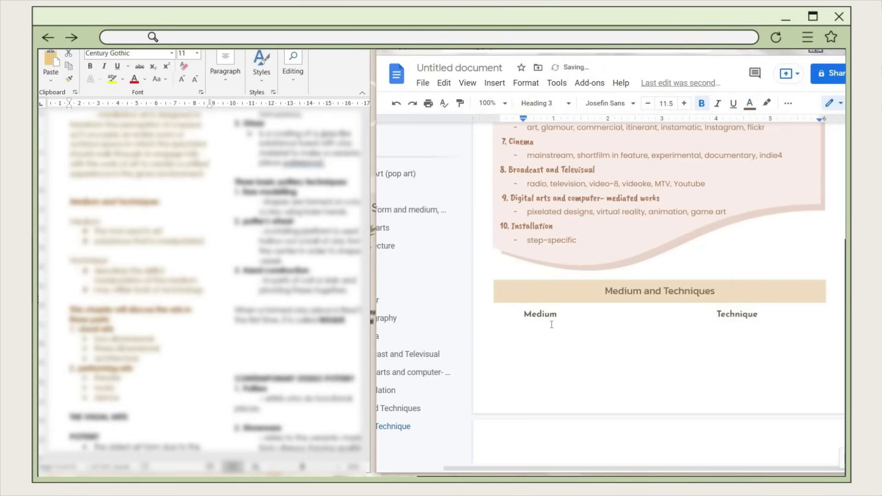
triple_click(519, 319)
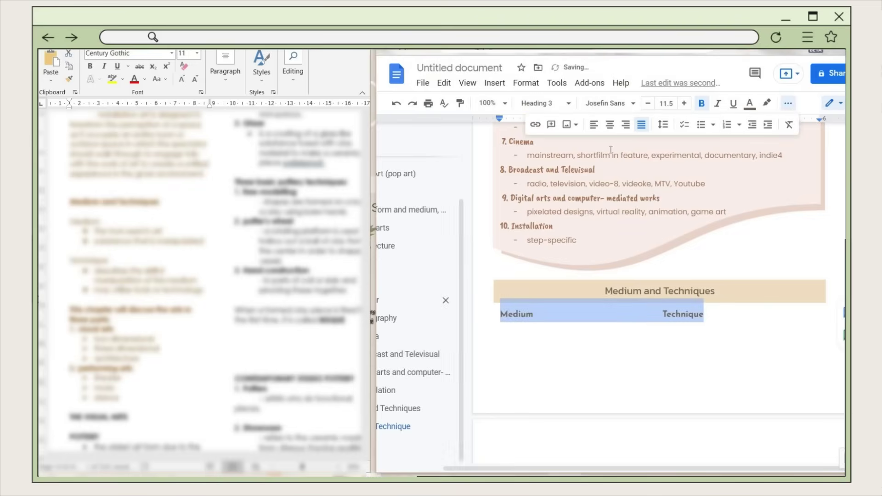
left_click(610, 125)
left_click(572, 316)
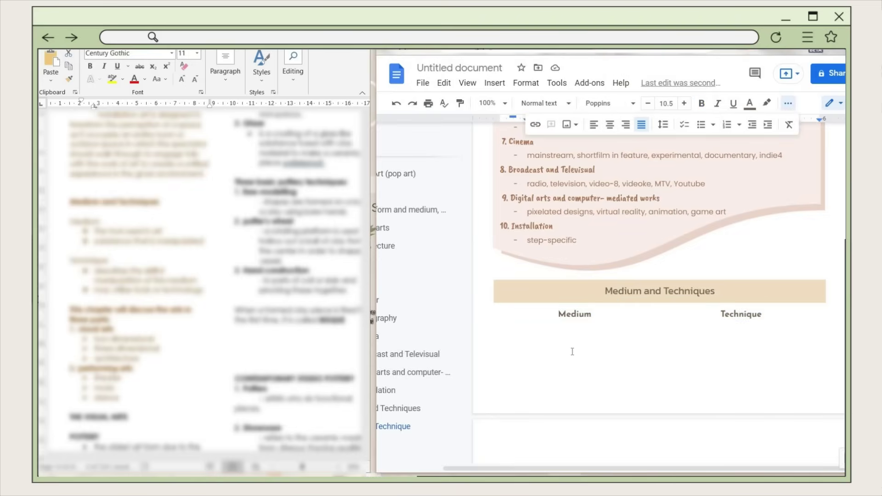
- Paste the first Medium definition as normal text and make it a dash bullet
key("ctrl+v")
triple_click(478, 329)
left_click(544, 103)
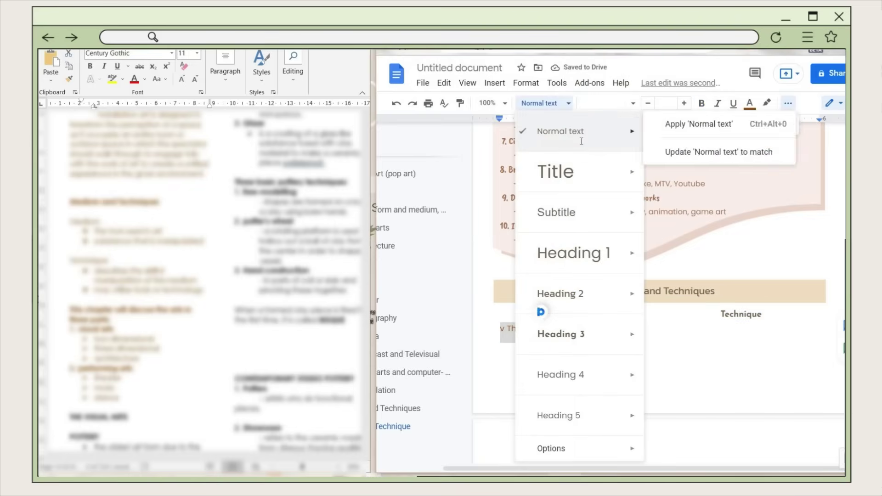
left_click(582, 141)
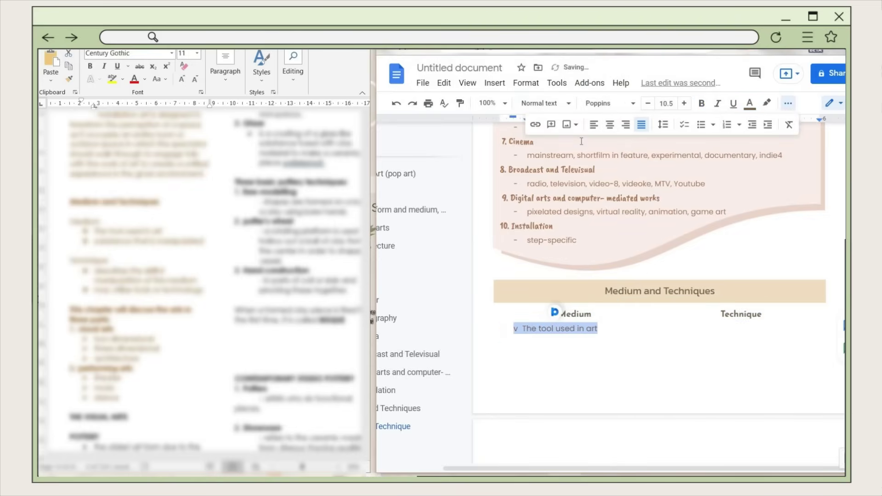
left_click(523, 327)
type("-")
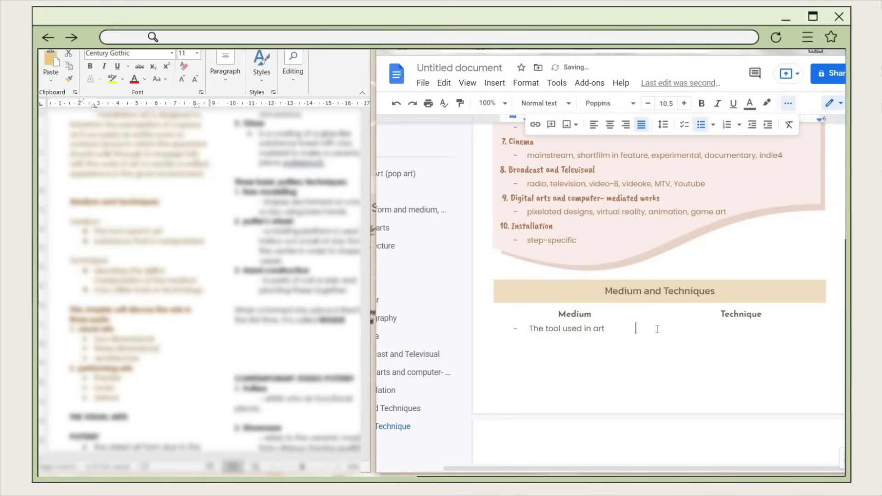
key("Tab")
- Add Technique's dash-bulleted definitions, including 'may utilize tools or technology', as normal text
key("ctrl+v")
key("ctrl+v")
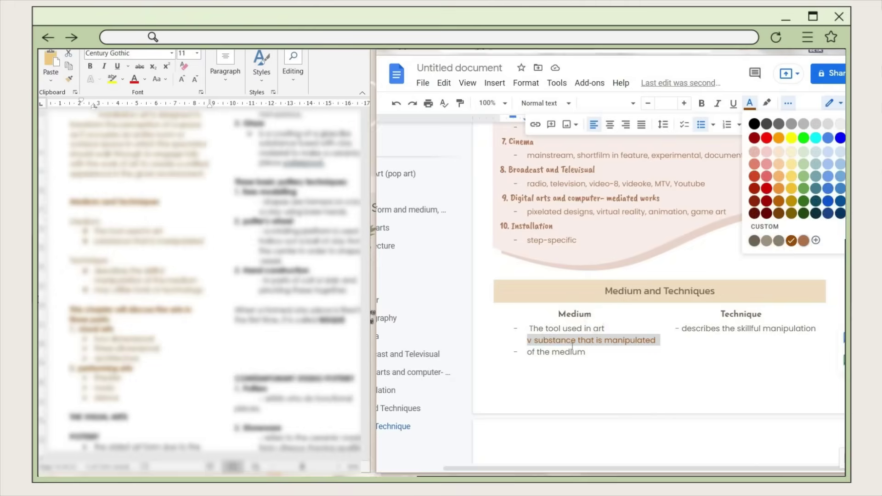
key("shift+End")
key("BackSpace")
key("BackSpace")
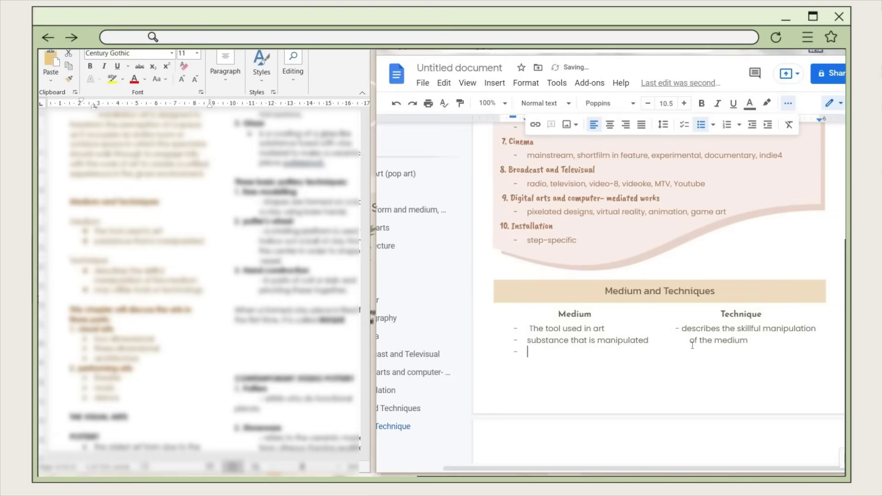
key("Tab")
key("Tab")
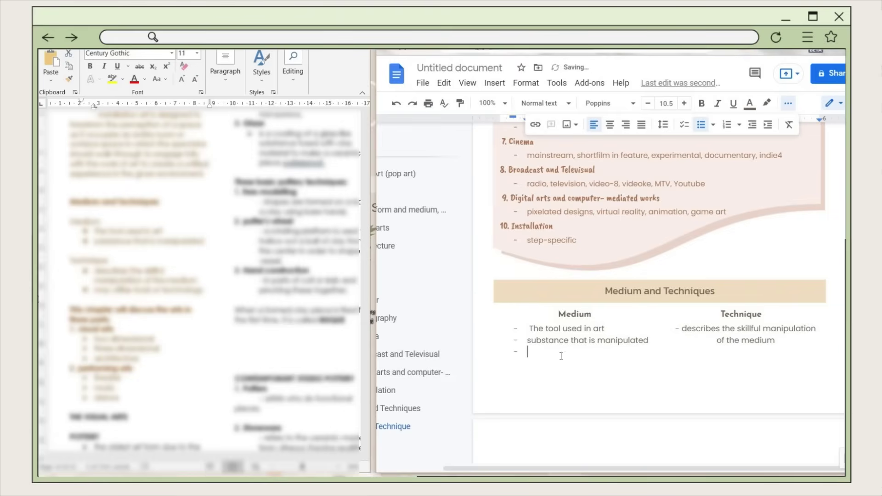
left_click(782, 342)
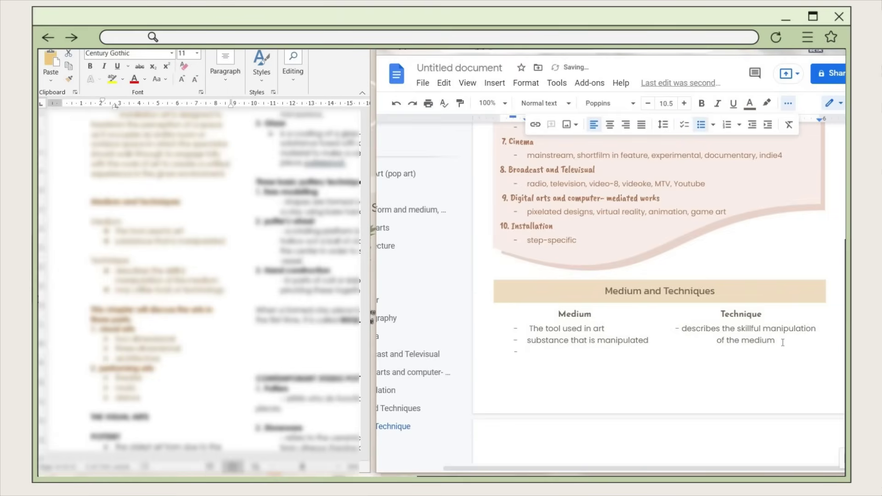
key("ctrl+v")
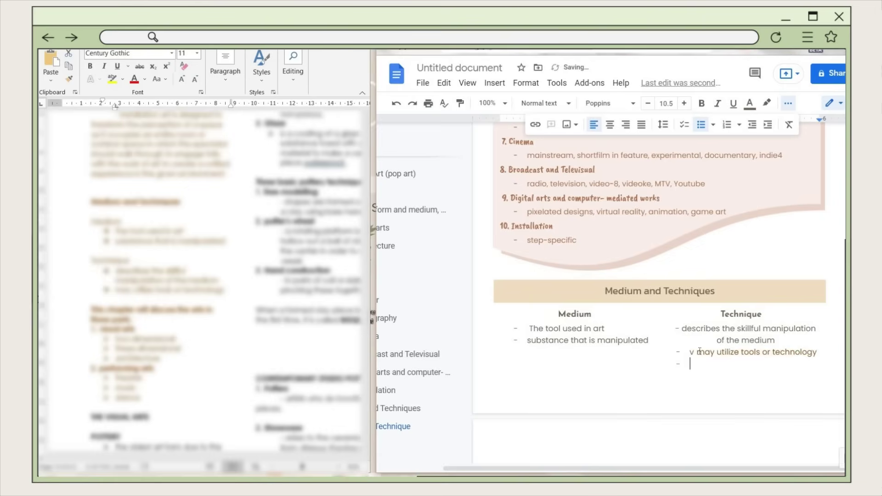
key("shift+Home")
left_click(545, 103)
left_click(767, 352)
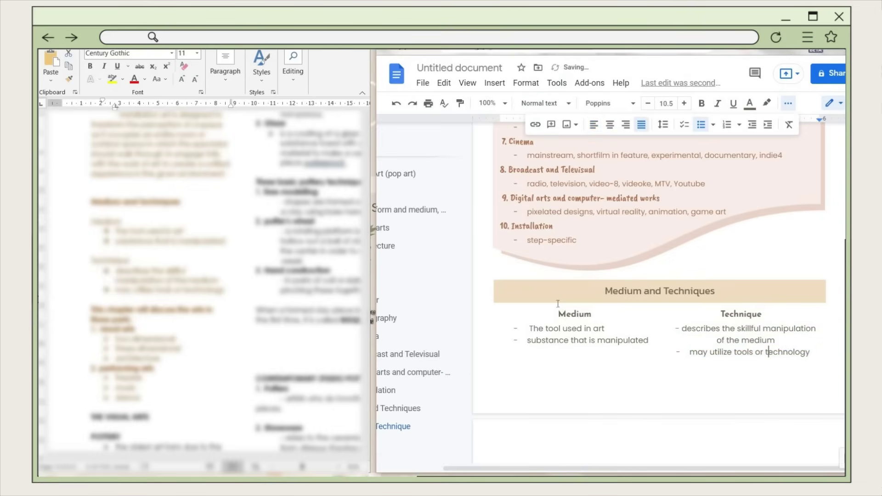
scroll(558, 303, "down", 1)
scroll(558, 304, "up", 3)
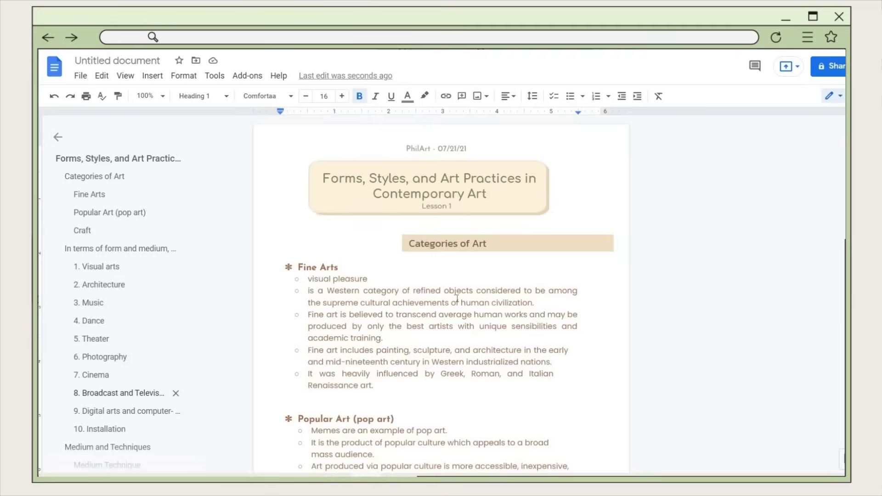
scroll(457, 298, "down", 12)
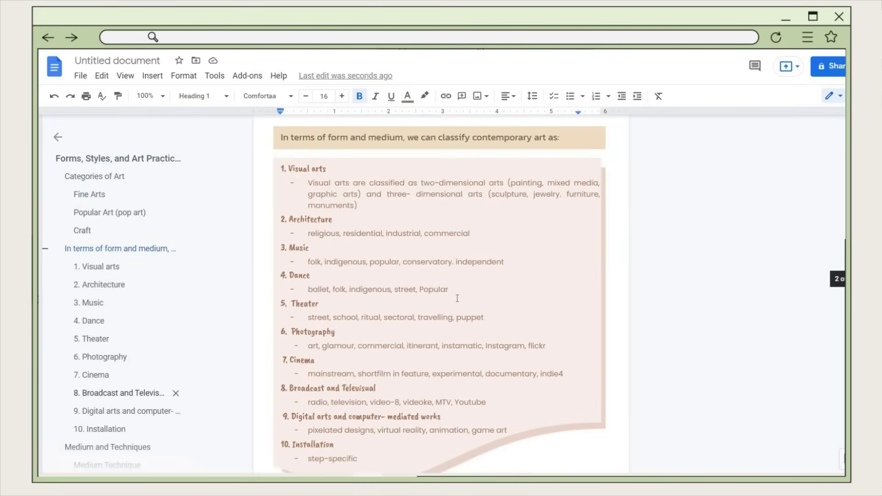
scroll(457, 299, "down", 5)
scroll(457, 299, "up", 15)
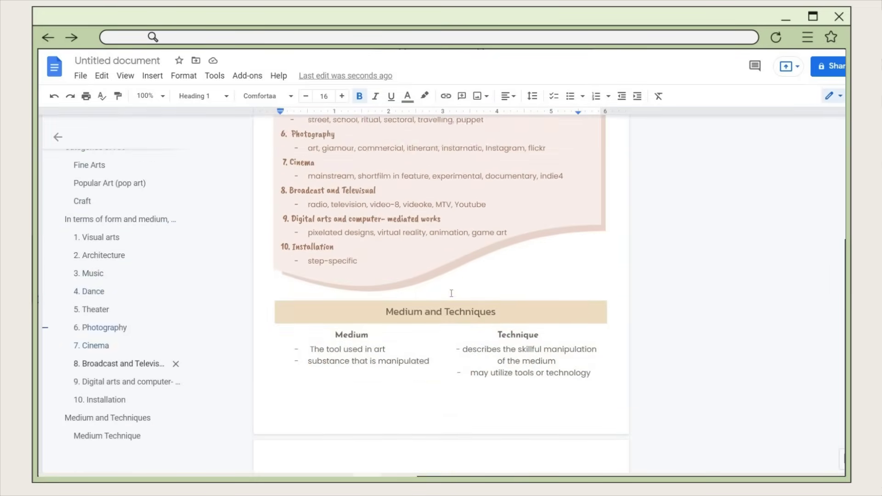
scroll(448, 290, "up", 2)
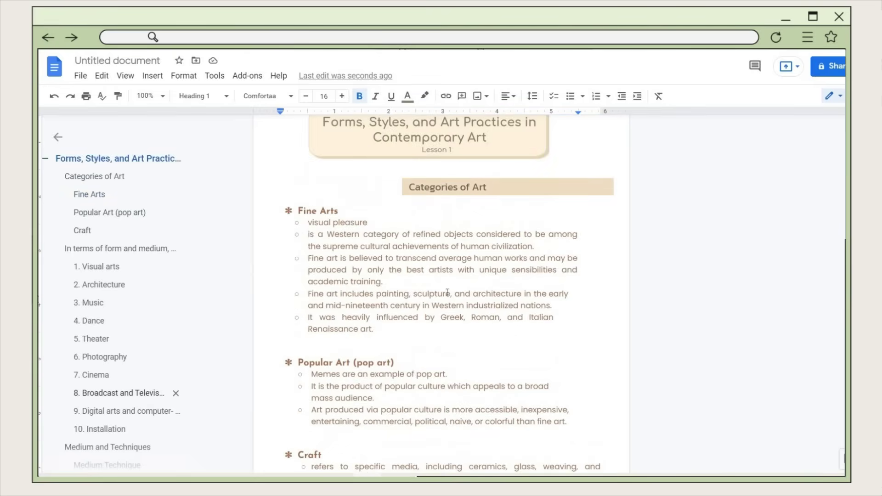
scroll(441, 333, "down", 4)
left_click_drag(569, 381, 311, 298)
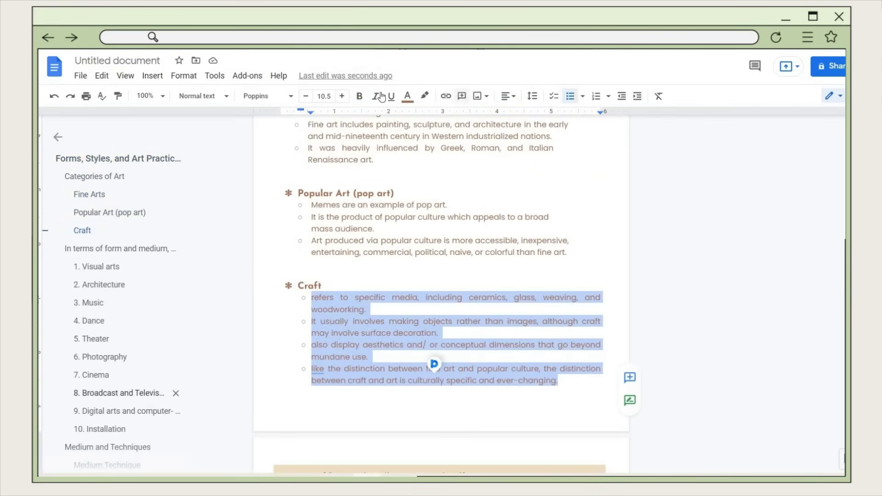
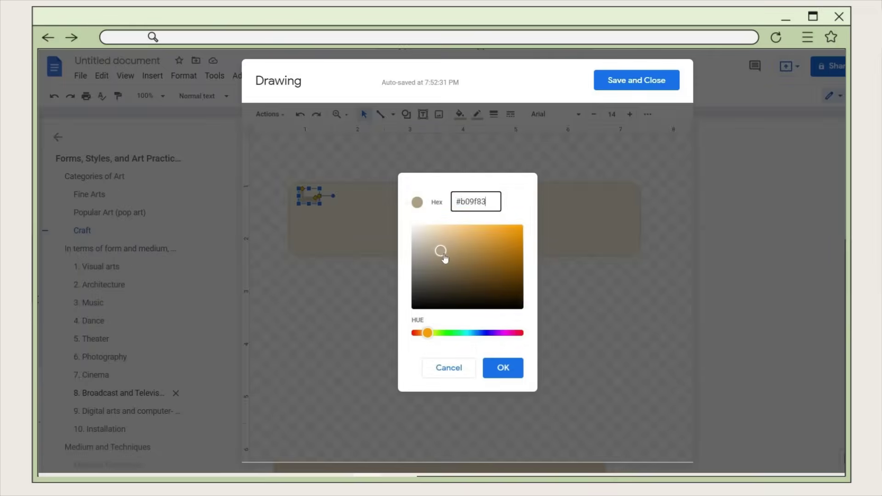
- Apply the custom tan colour to the small shape and add a 'Note:' text box inside it
left_click(501, 367)
left_click(427, 115)
left_click_drag(324, 191, 397, 205)
type("NO")
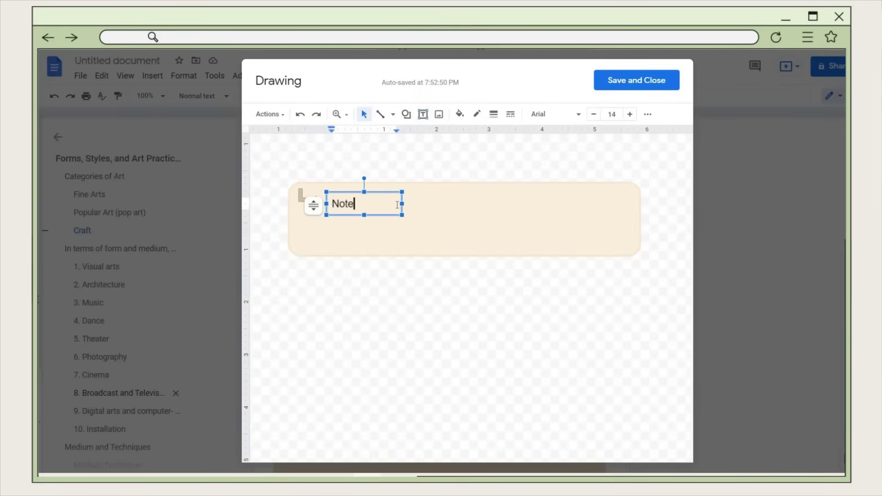
- Style the Note: label in Poppins with the custom brown #867456 text colour
key("ctrl+a")
left_click(555, 114)
left_click(572, 199)
left_click(648, 114)
left_click(472, 135)
left_click(544, 291)
left_click(451, 264)
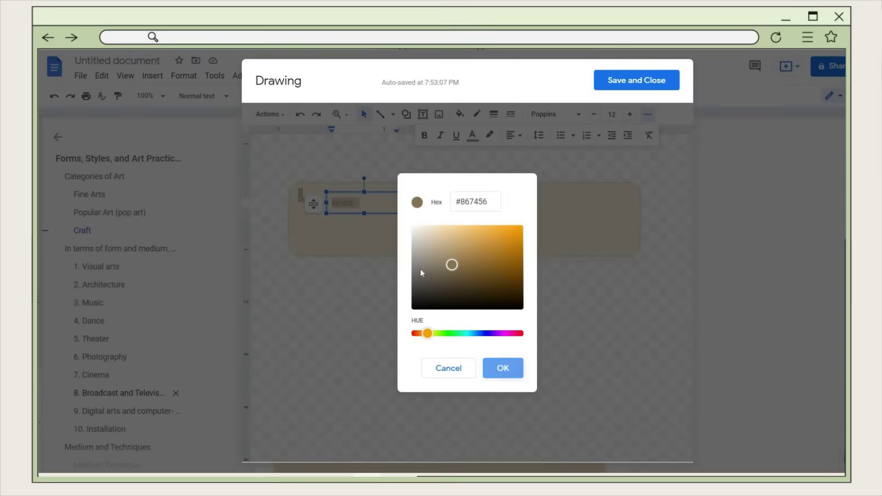
left_click(503, 368)
- Change the small shape beside Note: to an arrow and save the drawing into the document
right_click(308, 196)
left_click(355, 356)
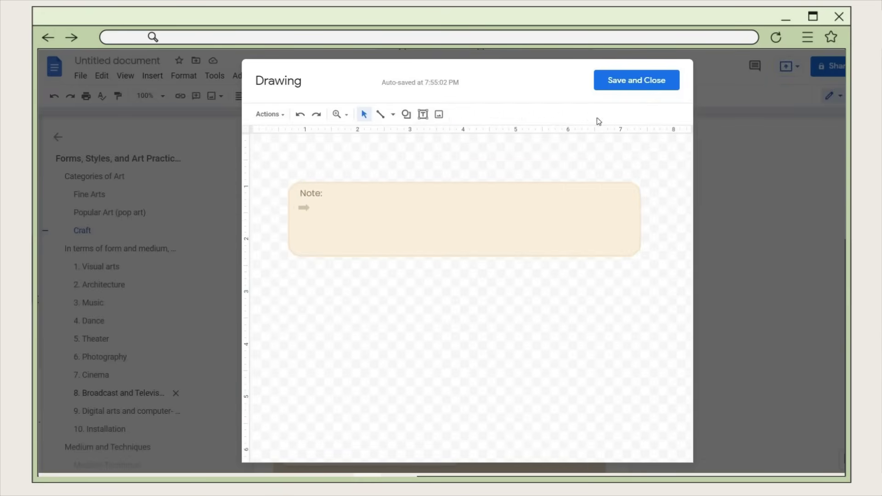
left_click(636, 80)
- Set the Note drawing to Break text and move it up directly under the Craft bullets
left_click(402, 454)
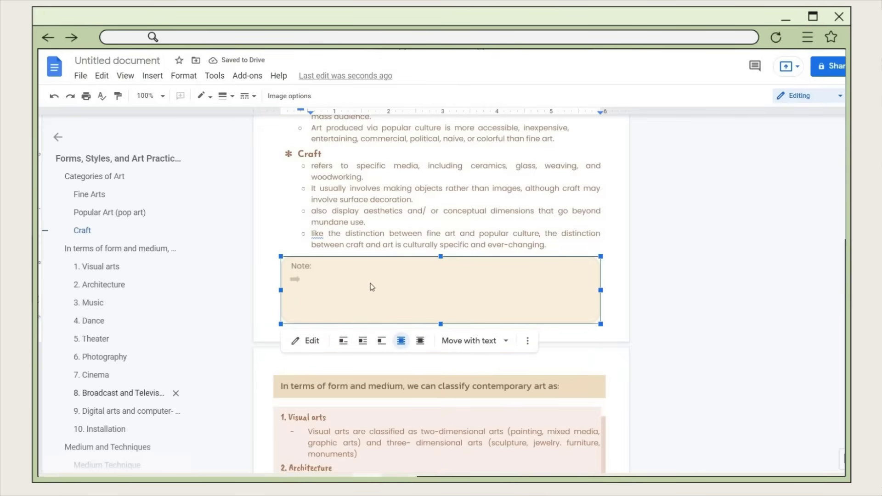
mouse_move(386, 314)
left_mouse_down()
mouse_move(408, 253)
mouse_move(413, 259)
left_mouse_up()
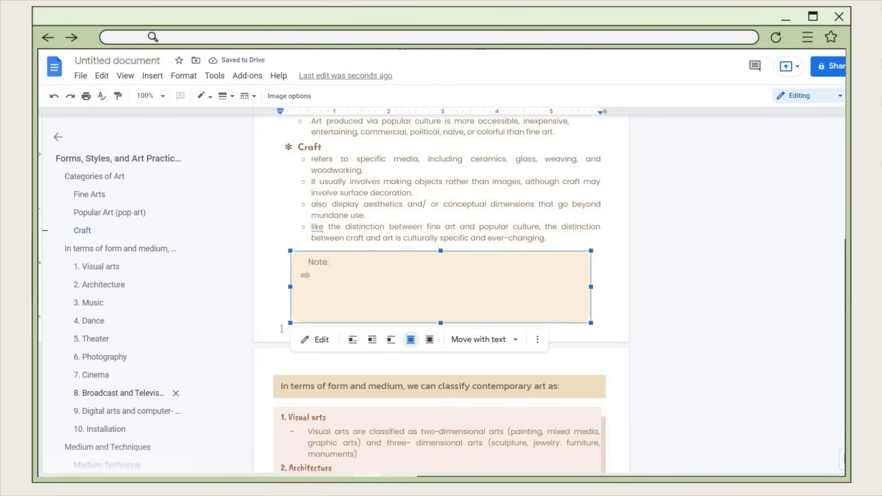
key("ctrl+Home")
scroll(527, 341, "down", 7)
scroll(528, 330, "down", 9)
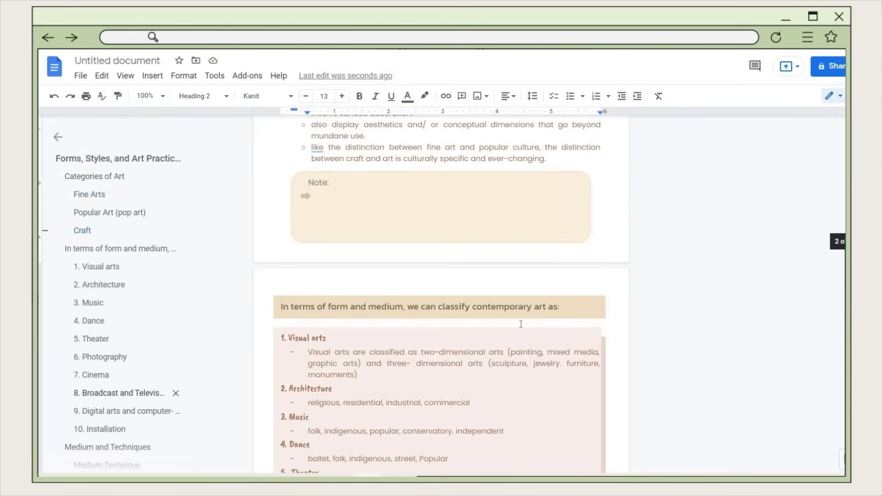
scroll(518, 322, "down", 1)
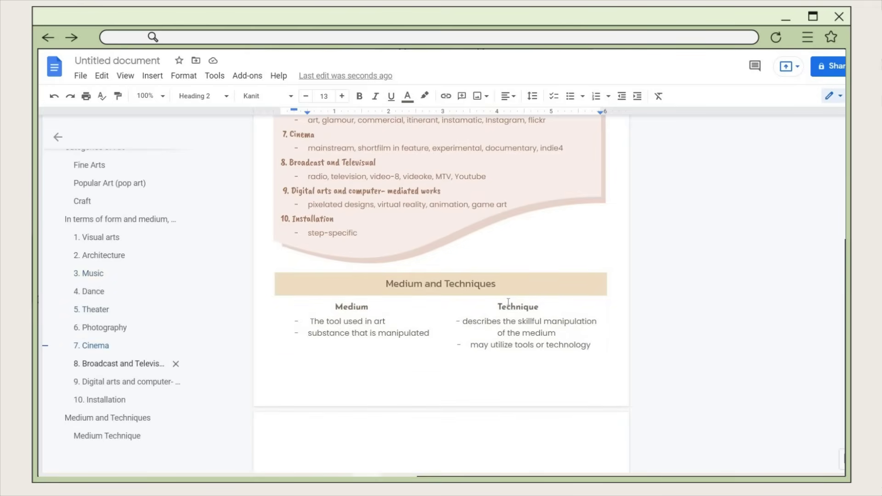
key("ctrl+Home")
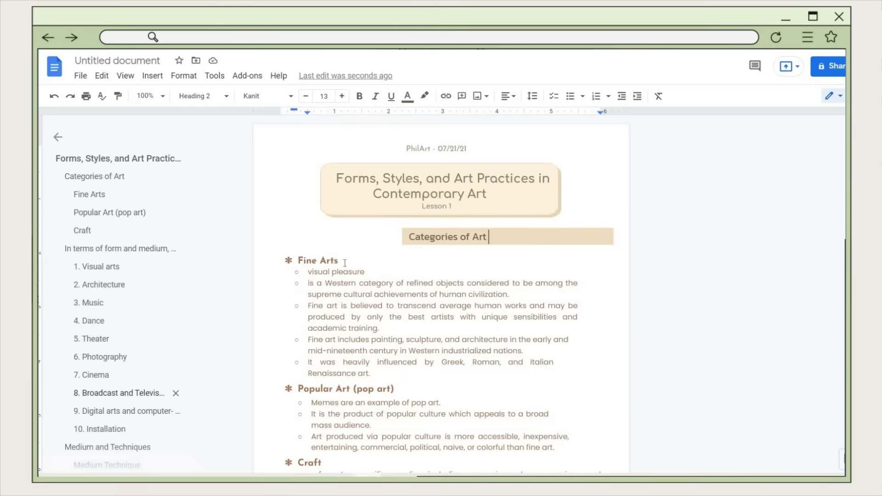
- Select the Fine Arts heading and preview the highlight colours without applying one
left_click_drag(338, 261, 302, 260)
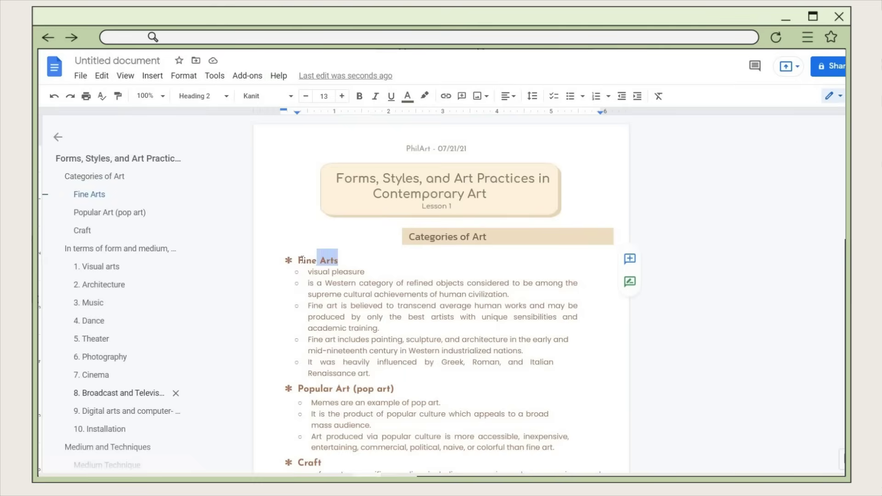
left_click(424, 95)
left_click(348, 328)
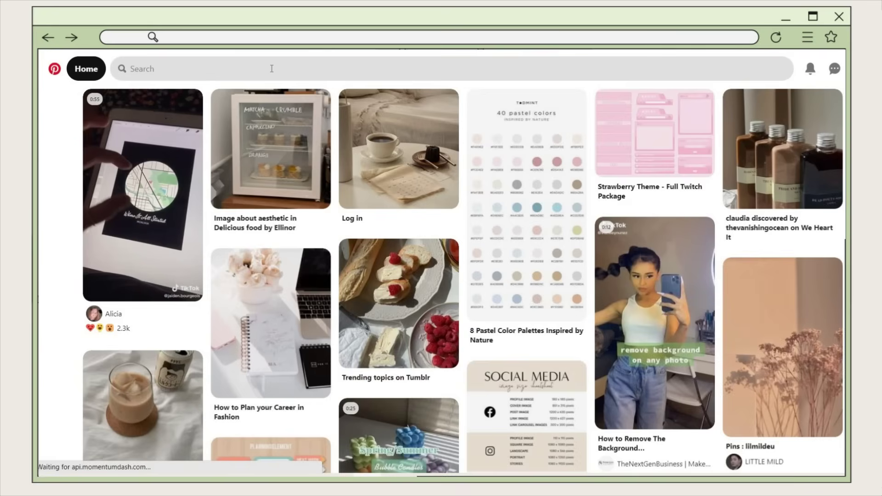
- Search Pinterest for 'highlighter color code' and open the pastel highlighter palette pin
left_click(271, 69)
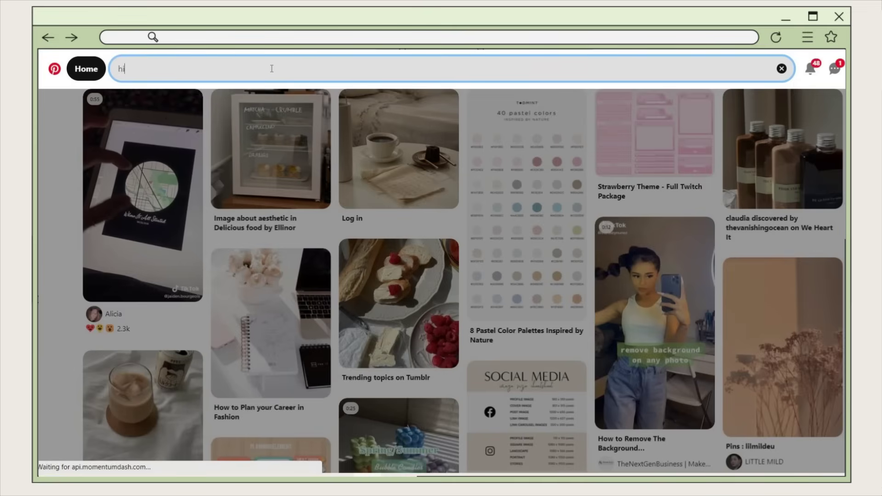
type("highlighter color code")
key("Return")
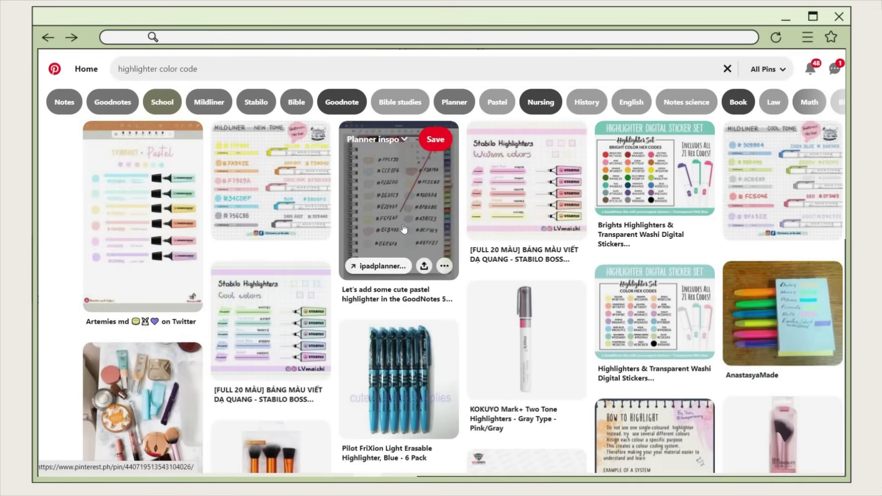
left_click(404, 229)
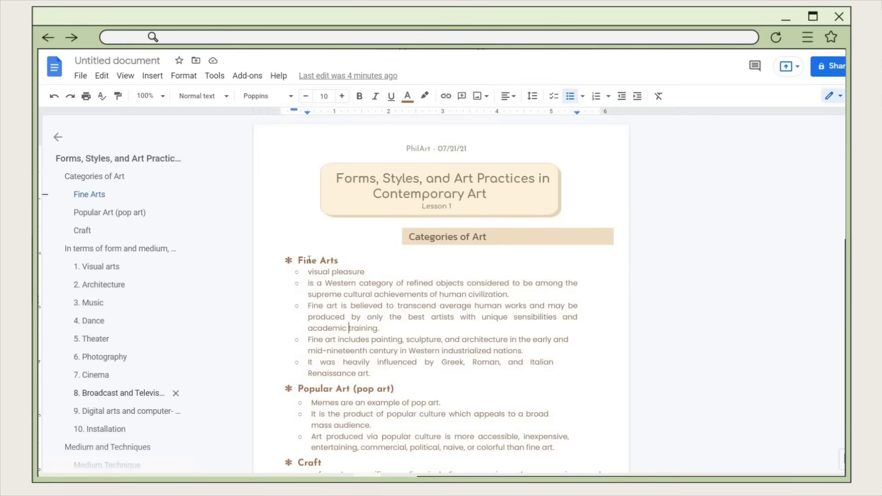
- Highlight the Fine Arts and Popular Art (pop art) headings in light magenta 3
triple_click(327, 260)
left_click(425, 96)
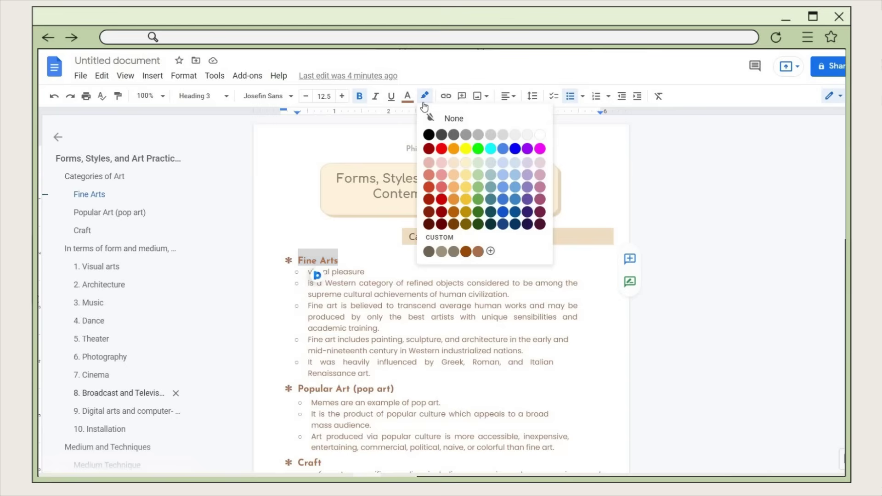
left_click(542, 163)
left_click(294, 261)
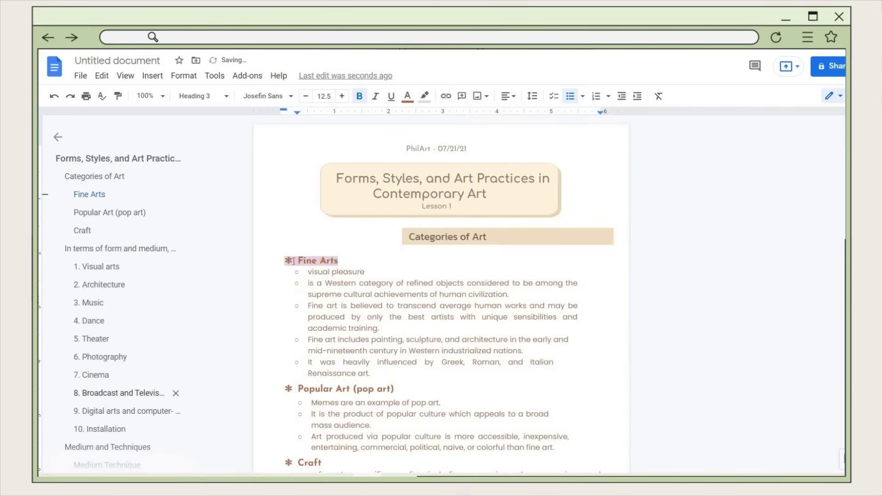
left_click_drag(298, 389, 394, 388)
left_click(425, 95)
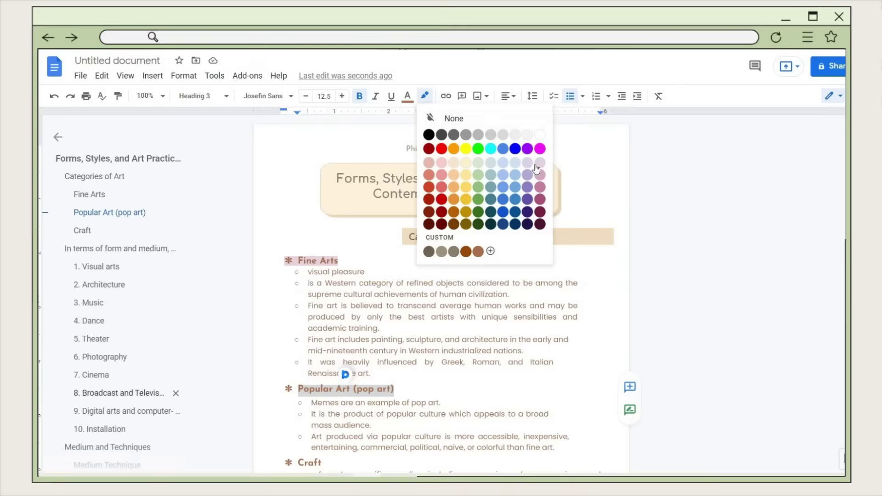
left_click(541, 163)
left_click(508, 351)
- Give the Craft heading the same light magenta 3 highlight
scroll(508, 352, "down", 3)
double_click(315, 292)
left_click(425, 96)
left_click(541, 163)
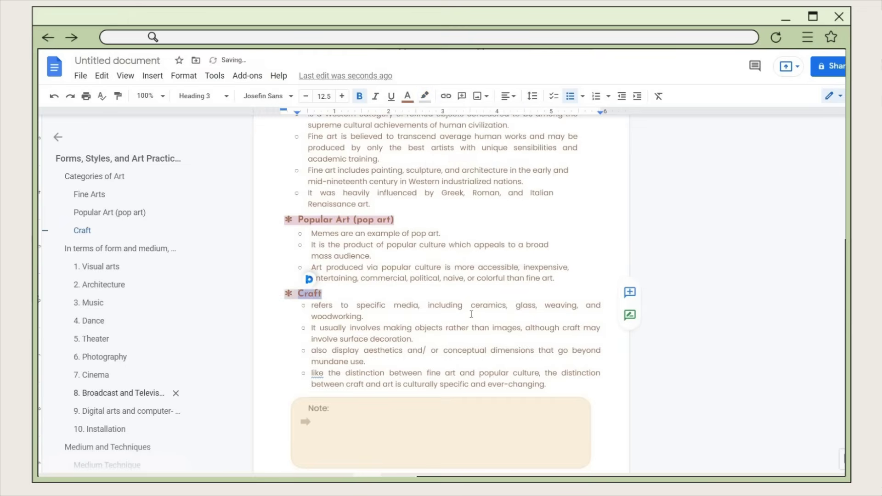
scroll(321, 226, "up", 2)
left_click(321, 227)
- Highlight a key Fine Arts phrase yellow and the numbered art-form headings purple
left_click_drag(307, 283, 523, 294)
left_click(425, 96)
left_click(455, 163)
scroll(441, 250, "down", 5)
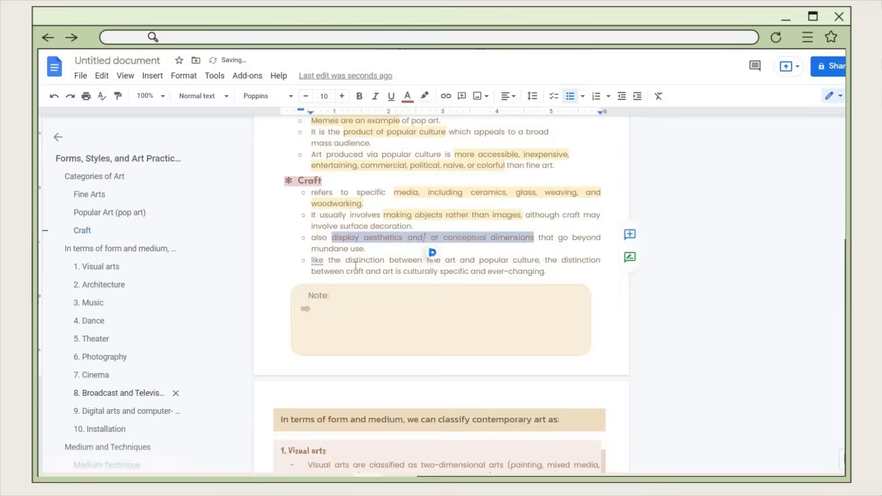
scroll(441, 250, "down", 10)
left_click(309, 261)
left_click(425, 96)
scroll(360, 183, "up", 5)
left_click(424, 95)
scroll(441, 275, "down", 5)
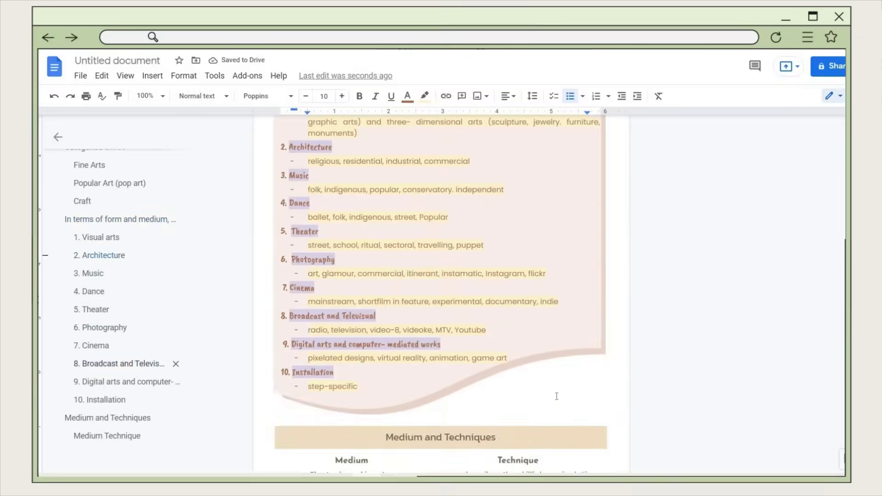
scroll(553, 329, "down", 5)
- Highlight 'utilize tools or technology' yellow, then return to the top of the document
left_click_drag(490, 329, 591, 329)
left_click(424, 96)
left_click(455, 163)
scroll(441, 229, "up", 10)
scroll(441, 230, "down", 10)
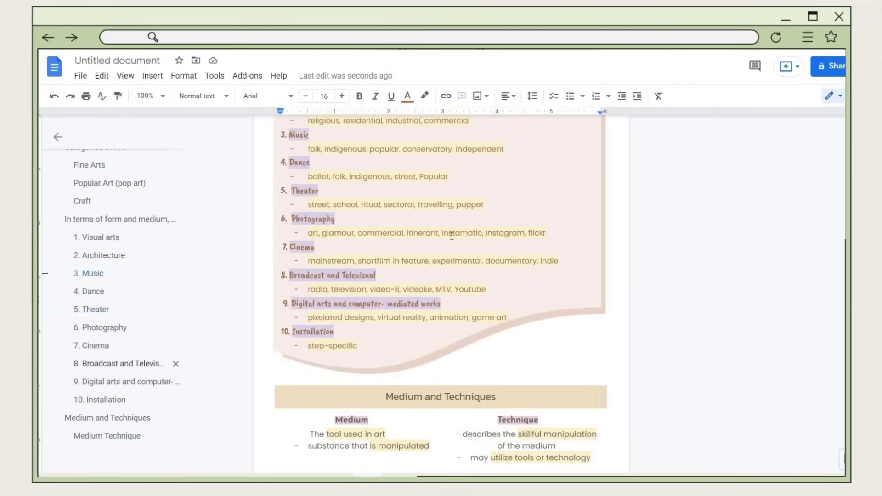
left_click(281, 317)
key("ctrl+Home")
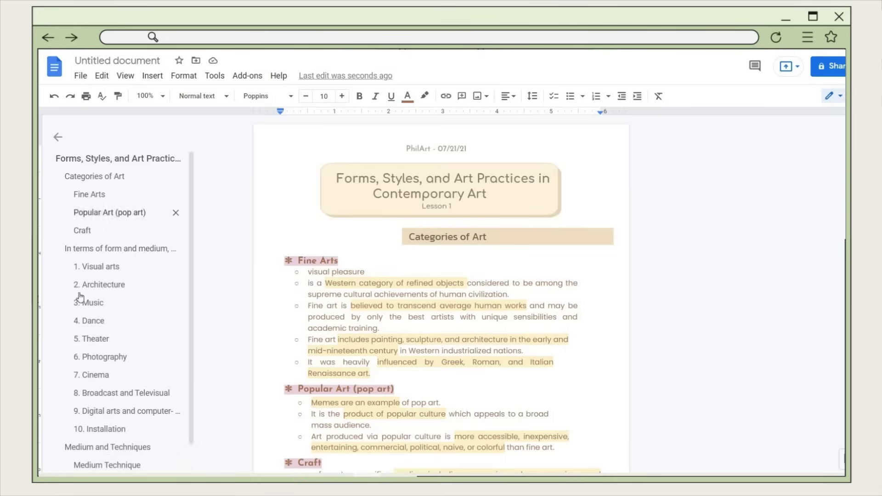
scroll(84, 341, "down", 1)
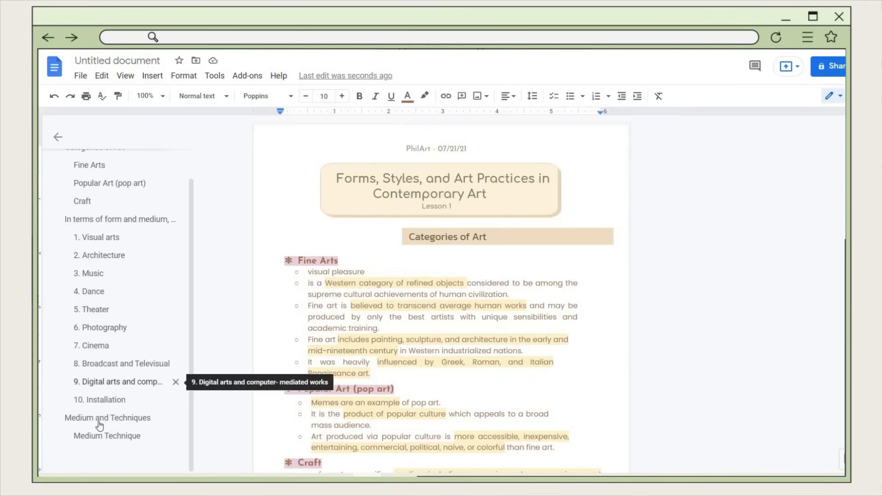
left_click(113, 418)
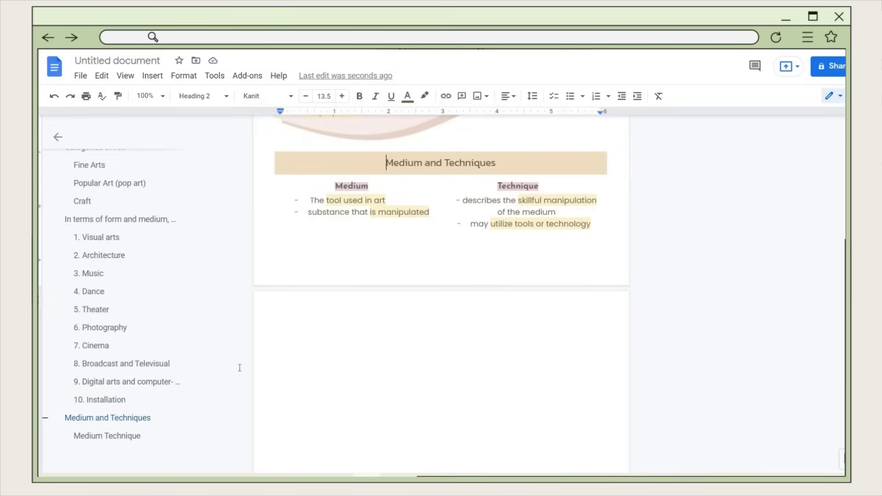
left_click(89, 205)
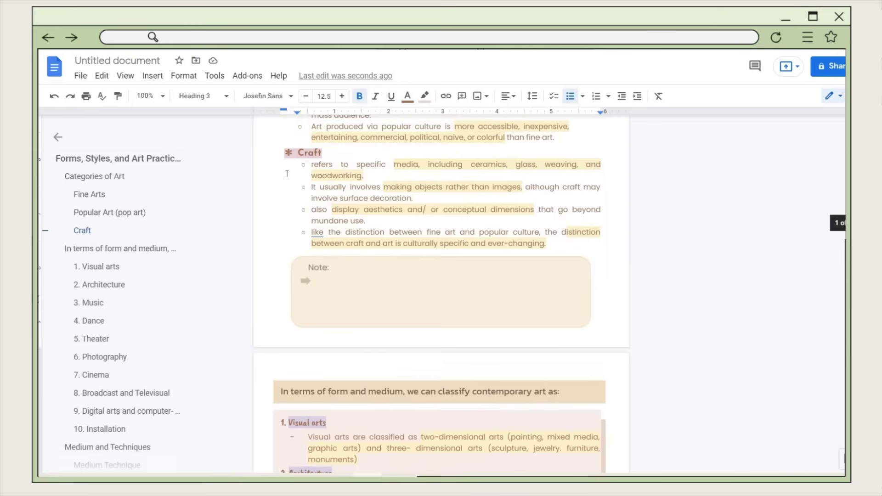
left_click(87, 195)
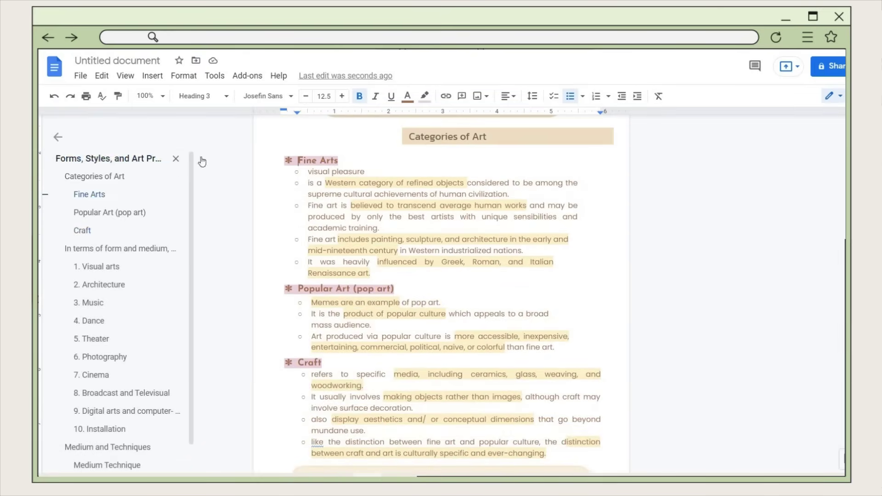
left_click(94, 160)
left_click(103, 362)
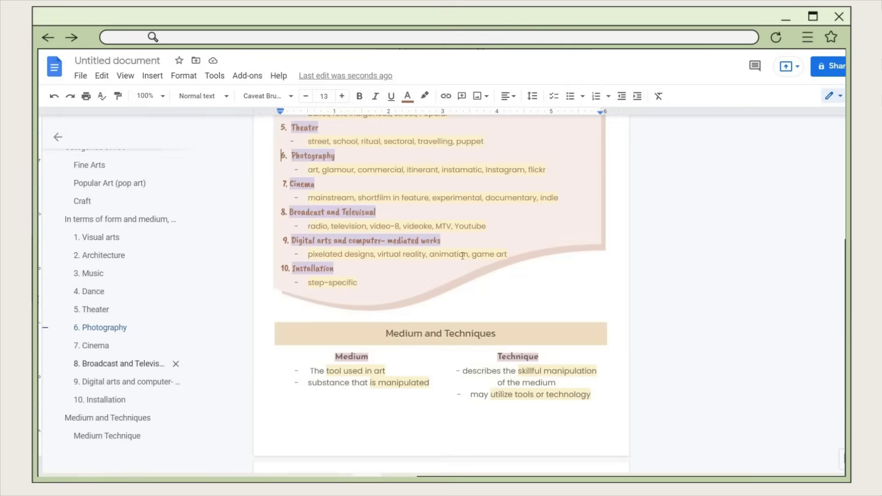
scroll(833, 241, "up", 10)
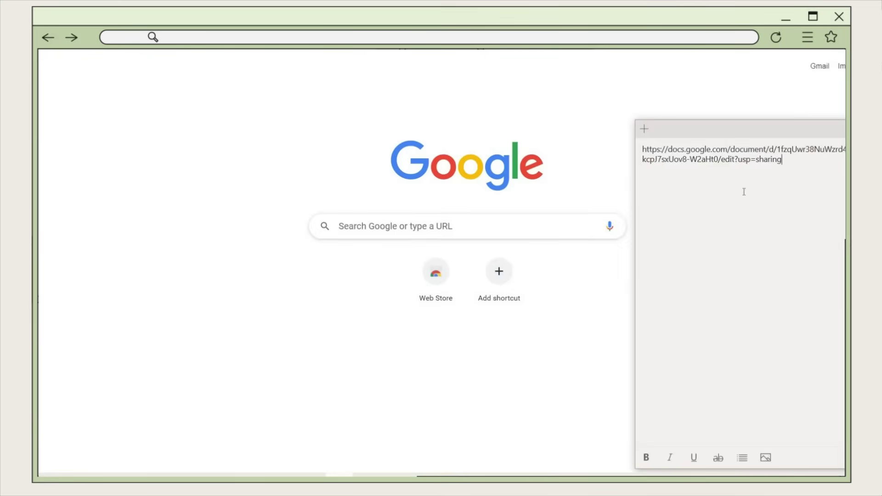
- Open the sticky note's shared link to 'Aesthetic gdocs notes template (updated)' in Chrome
left_click_drag(782, 159, 635, 155)
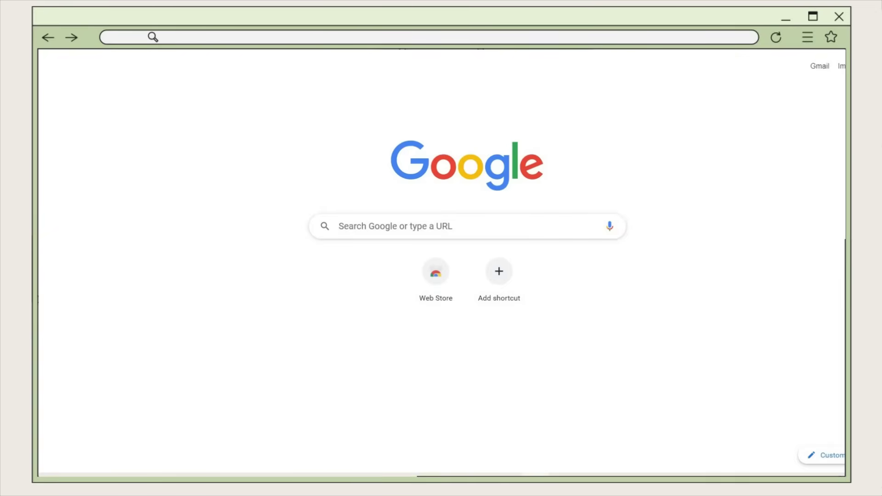
key("Return")
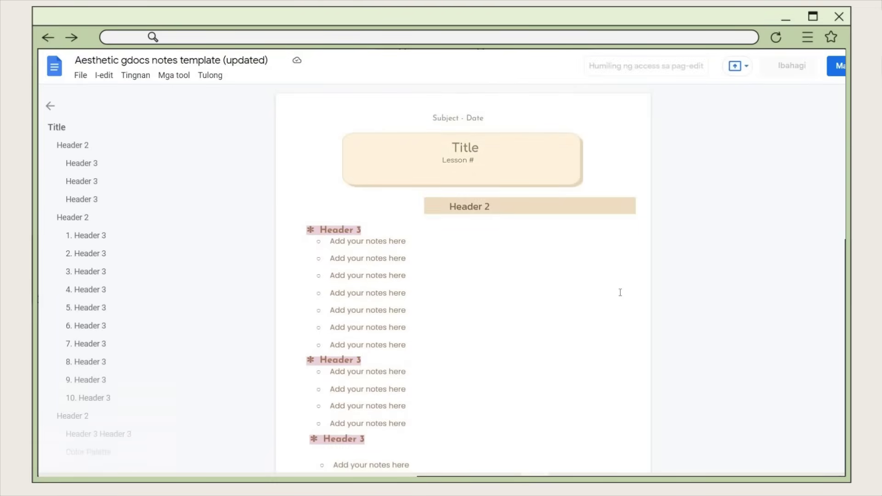
- Follow the template's colour palette link to the Color Hunt palette page
scroll(485, 216, "down", 13)
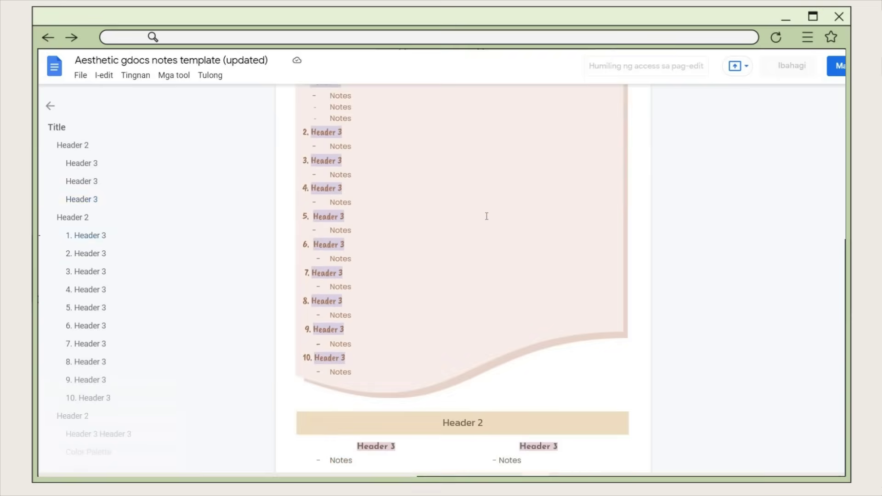
scroll(487, 216, "down", 9)
left_click(444, 173)
left_click(414, 190)
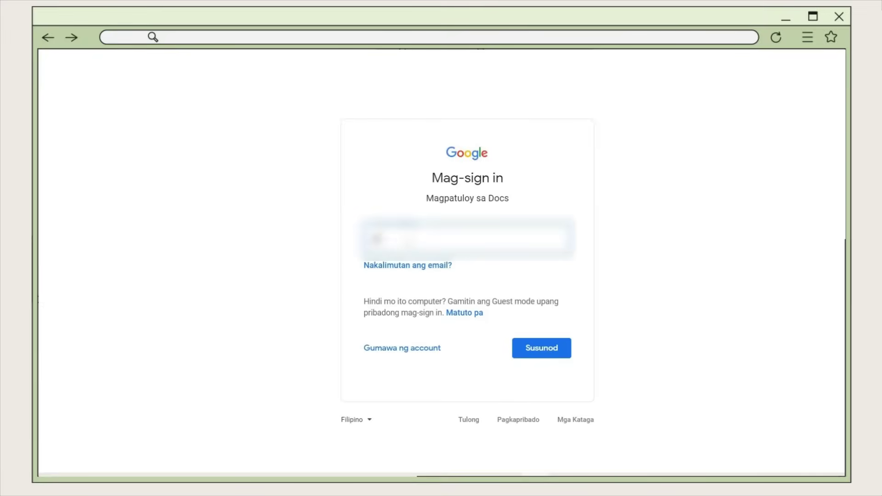
- Sign in with the Google account e-mail and password
type("....@gmail.com")
key("Return")
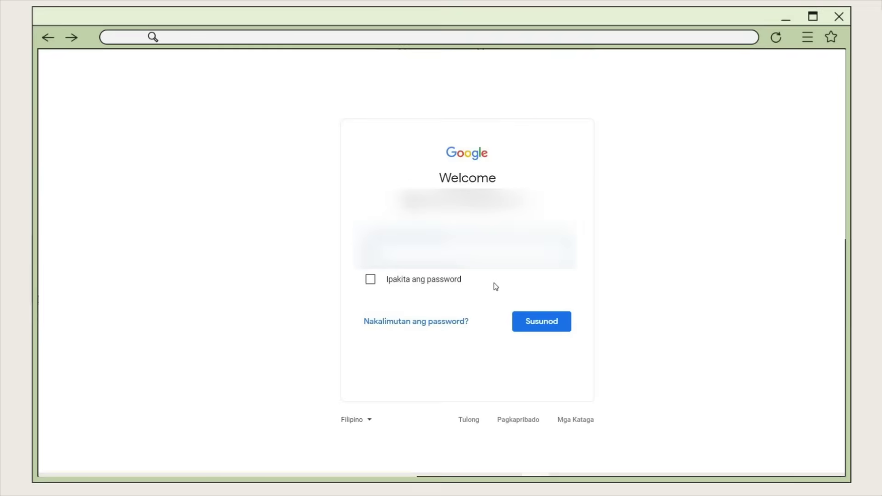
key("Return")
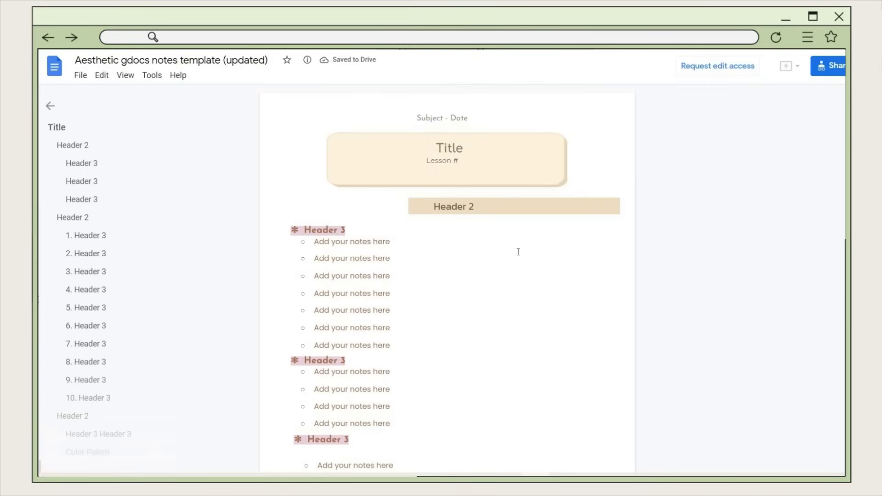
scroll(467, 245, "down", 10)
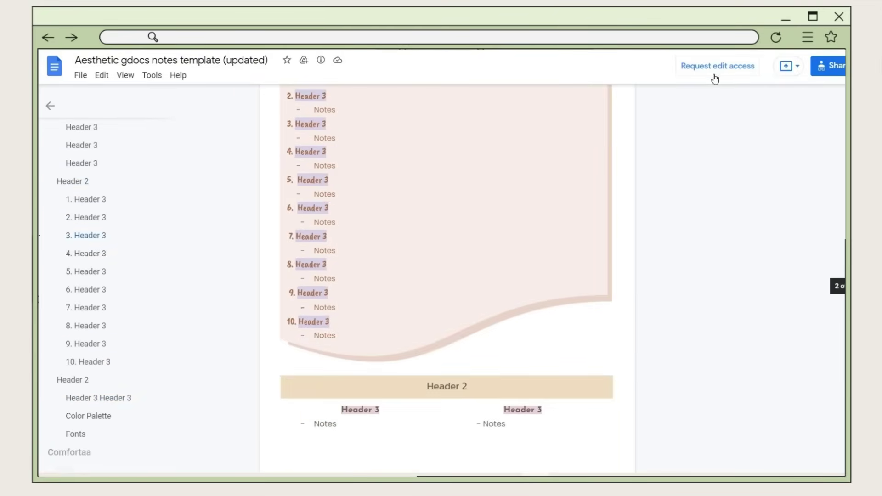
left_click(702, 70)
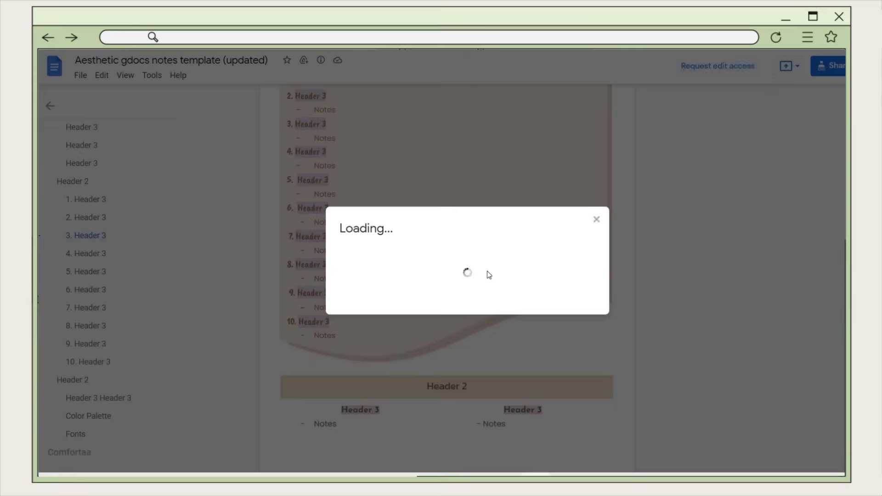
left_click(360, 245)
type("Don't do")
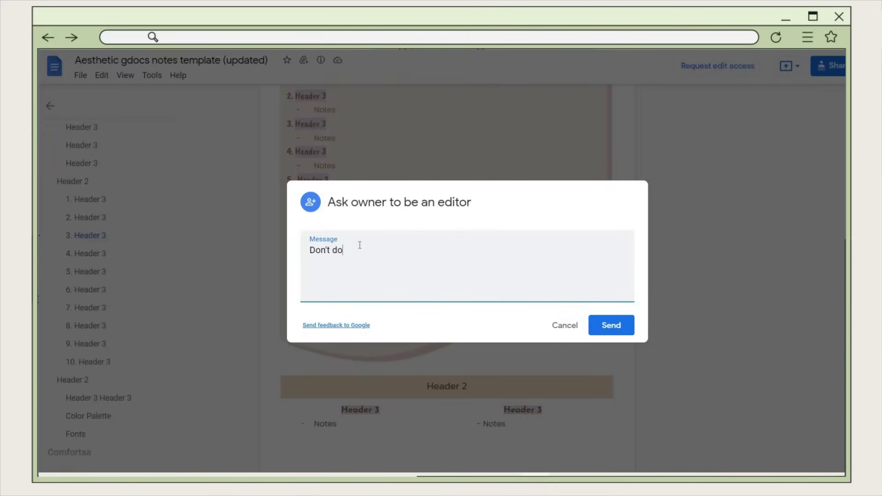
key("ctrl+a")
key("BackSpace")
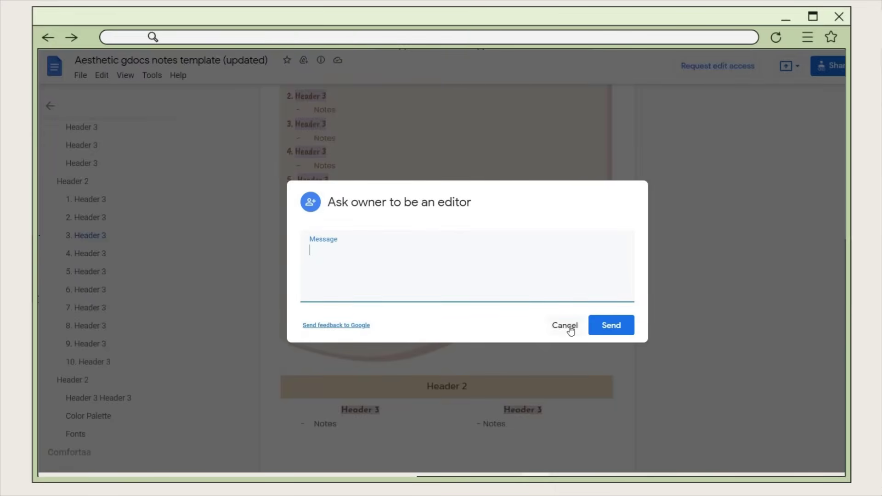
left_click(567, 328)
scroll(721, 128, "up", 6)
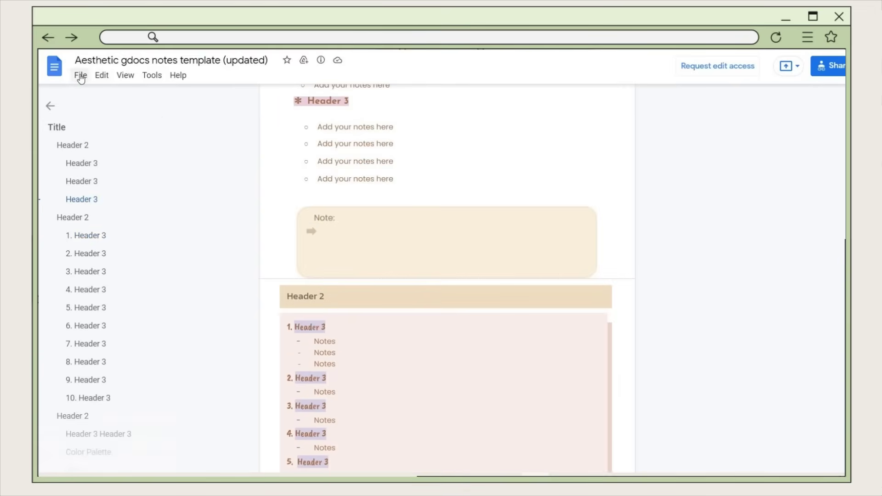
- Make a copy of the document and name it 'Notes template'
left_click(81, 76)
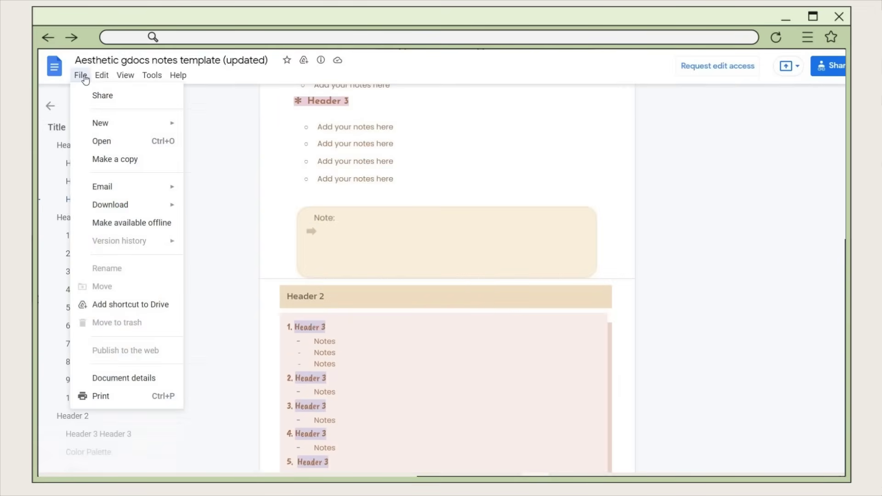
left_click(119, 159)
left_click(408, 235)
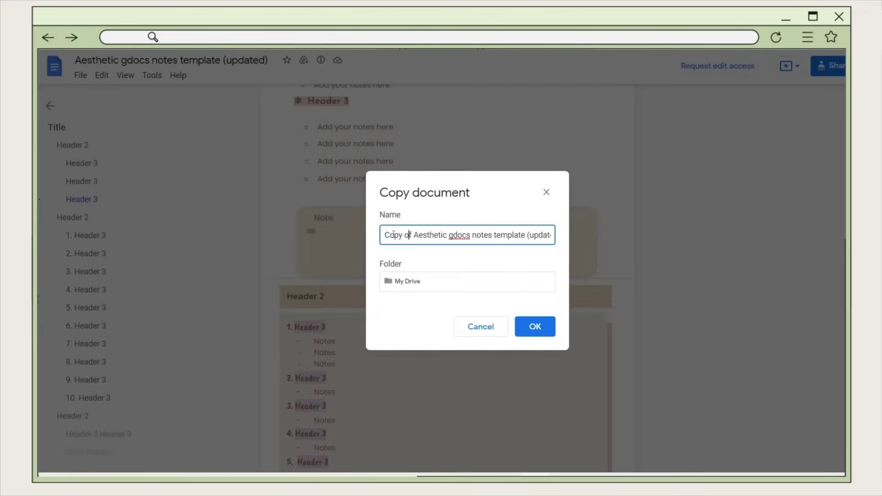
key("ctrl+a")
type("Notes")
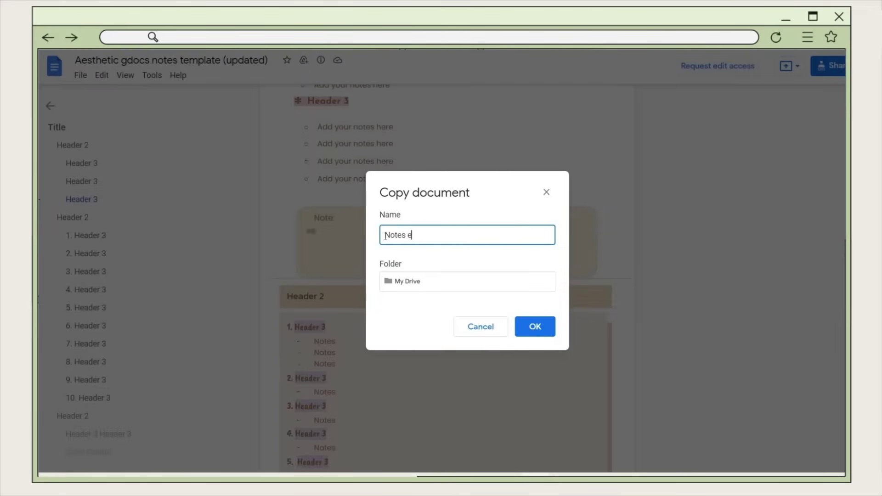
- Save the copy into a new 'Templates' folder created in My Drive
left_click(401, 282)
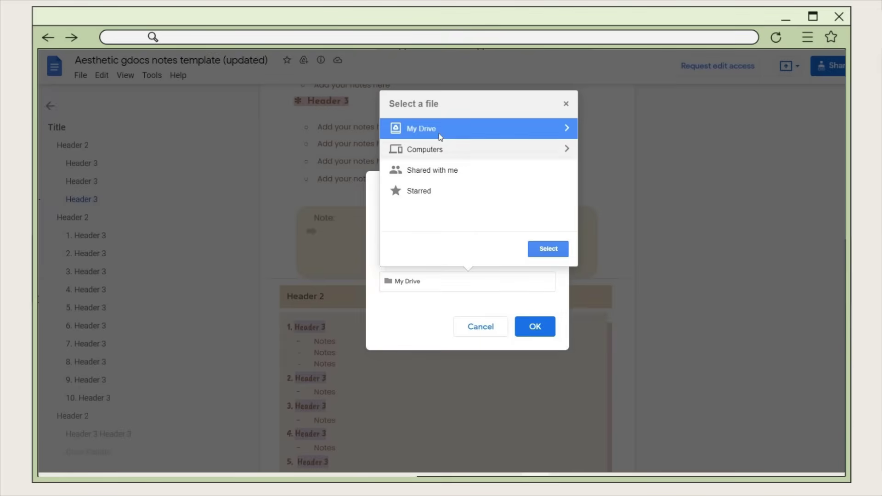
left_click(553, 134)
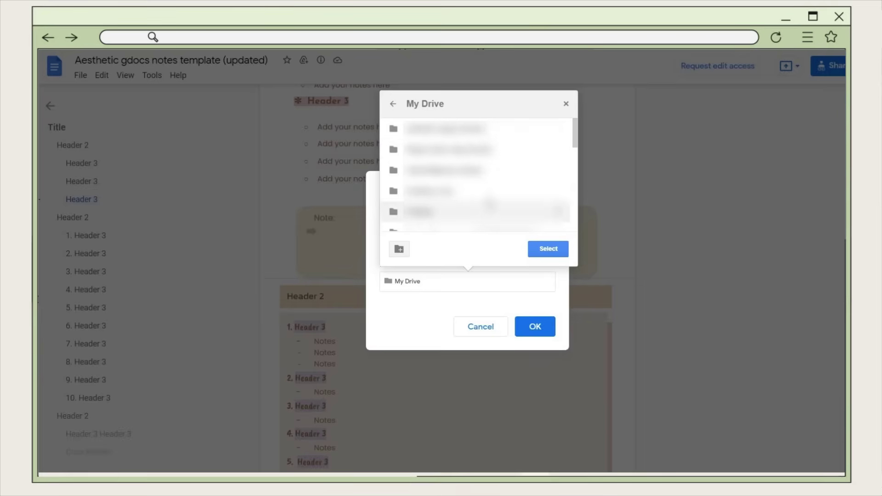
left_click(400, 249)
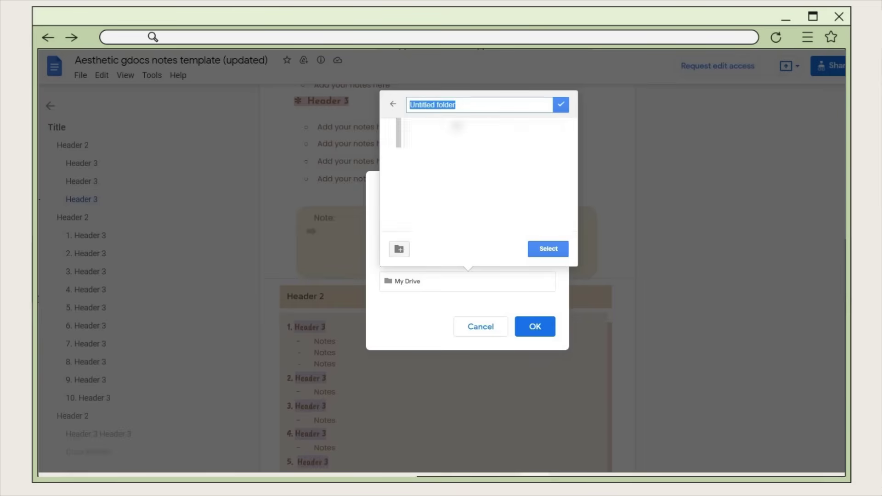
type("Templates")
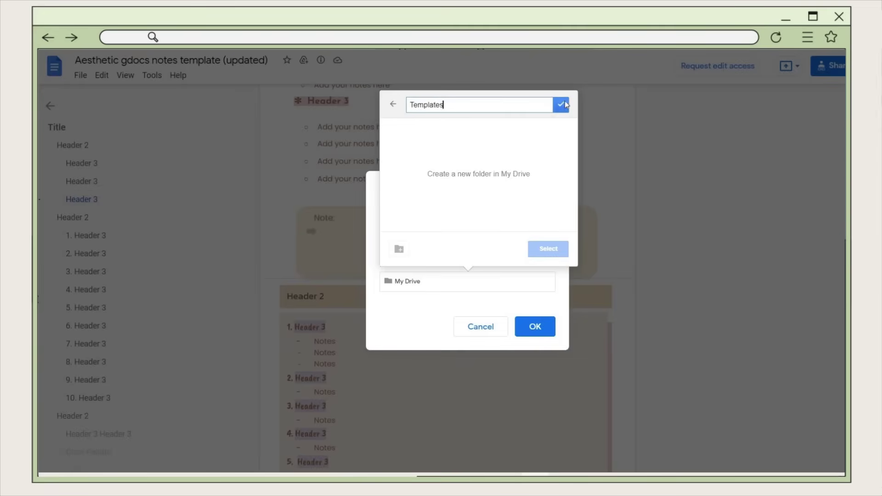
left_click(566, 104)
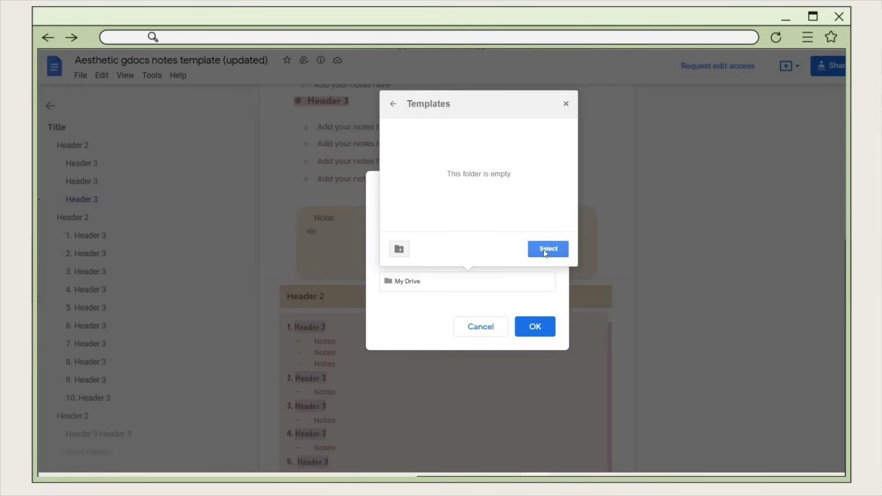
left_click(545, 256)
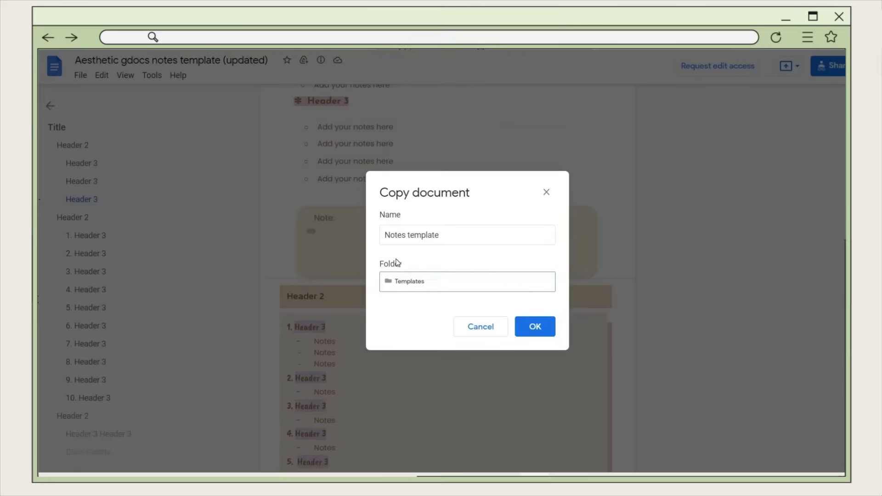
left_click(535, 326)
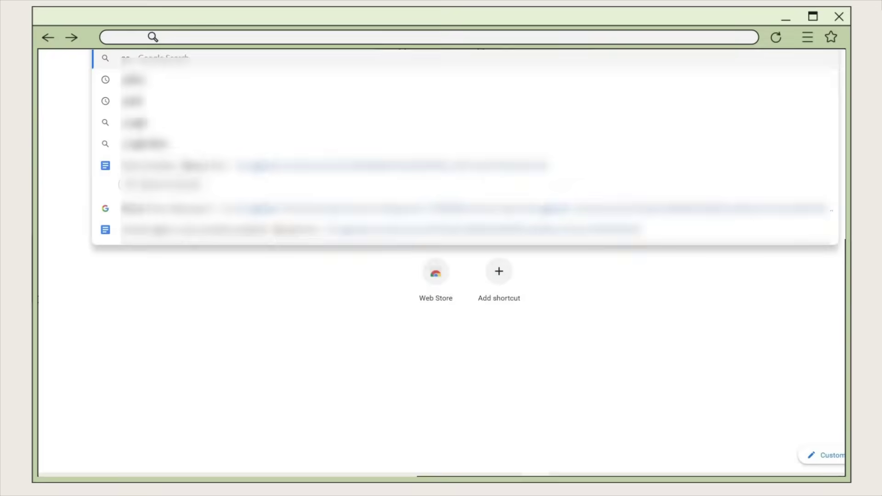
- Search the web for 'google drive' and open the Google Drive website
type("oogle drive")
key("Return")
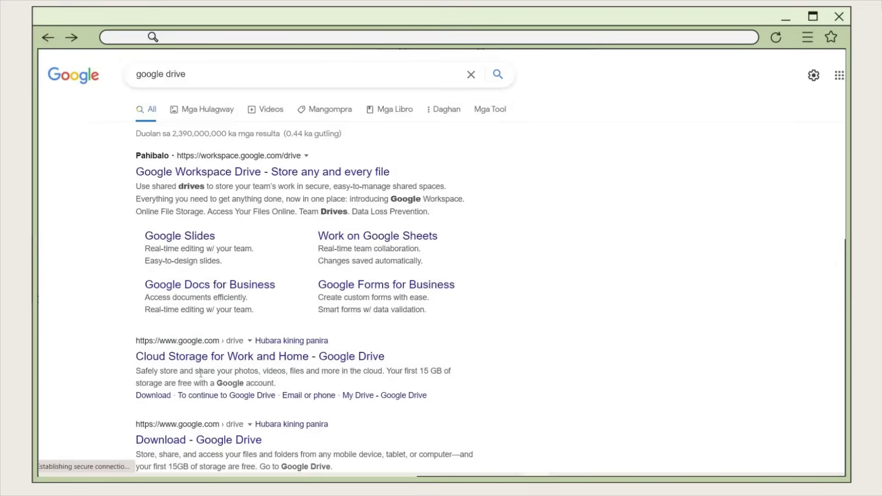
scroll(201, 374, "down", 4)
left_click(193, 418)
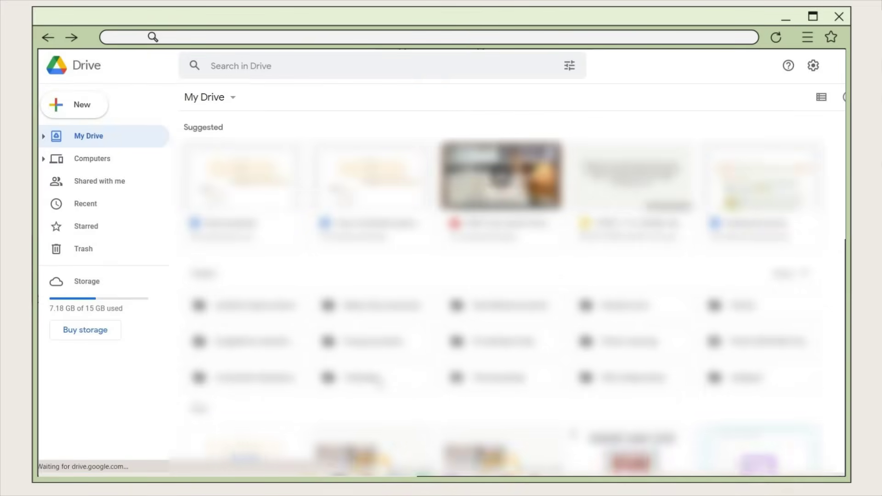
- In the Templates folder, make a copy of the Notes template file
double_click(379, 379)
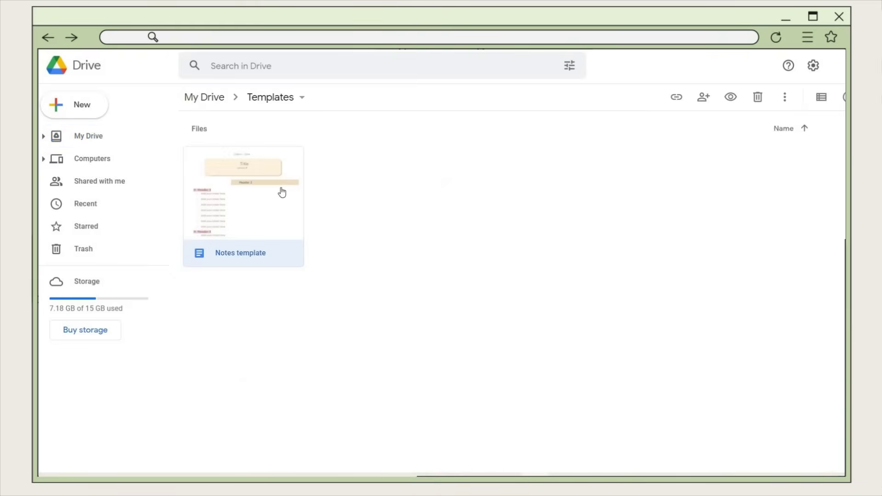
right_click(282, 192)
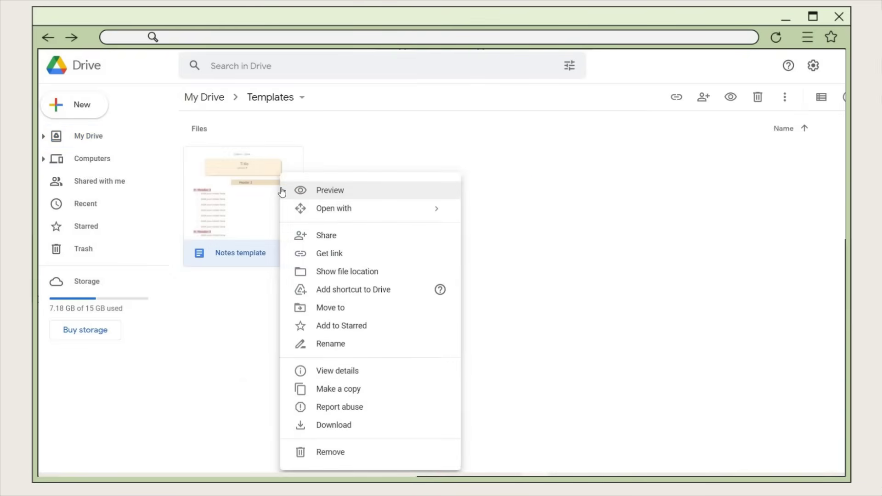
left_click(349, 389)
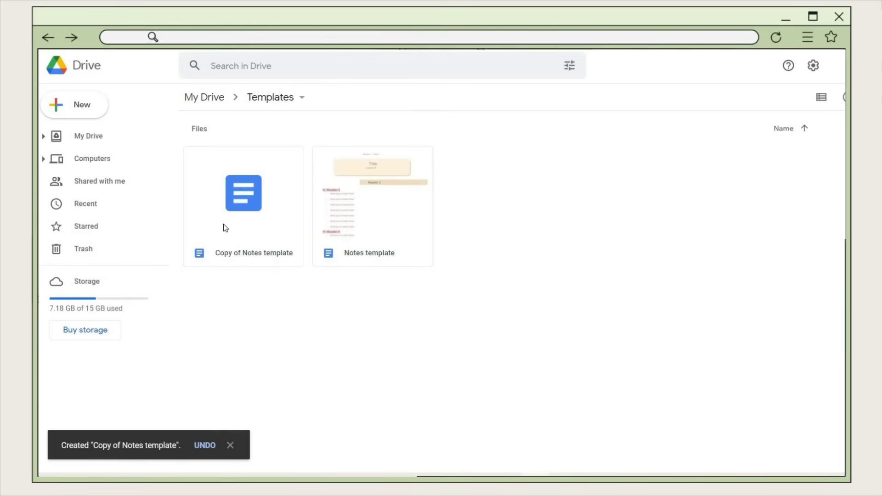
- Open the template copy and replace Title with 'Place the lesson title here'
double_click(226, 228)
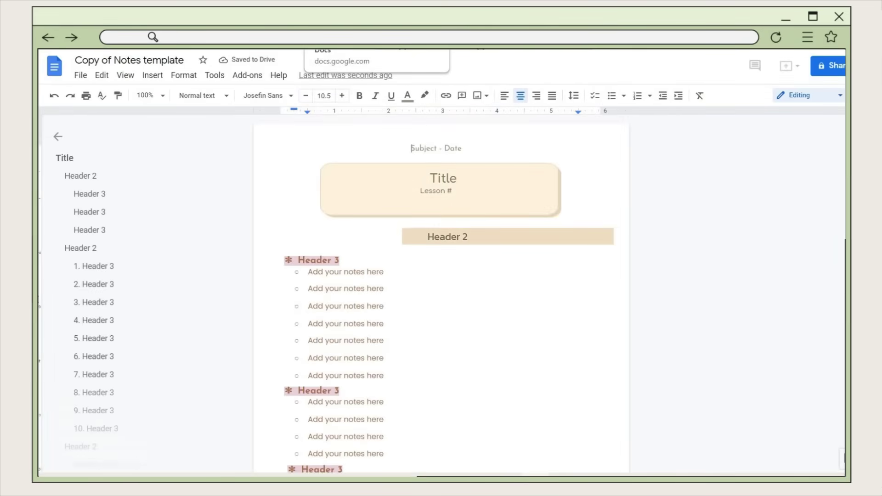
double_click(450, 178)
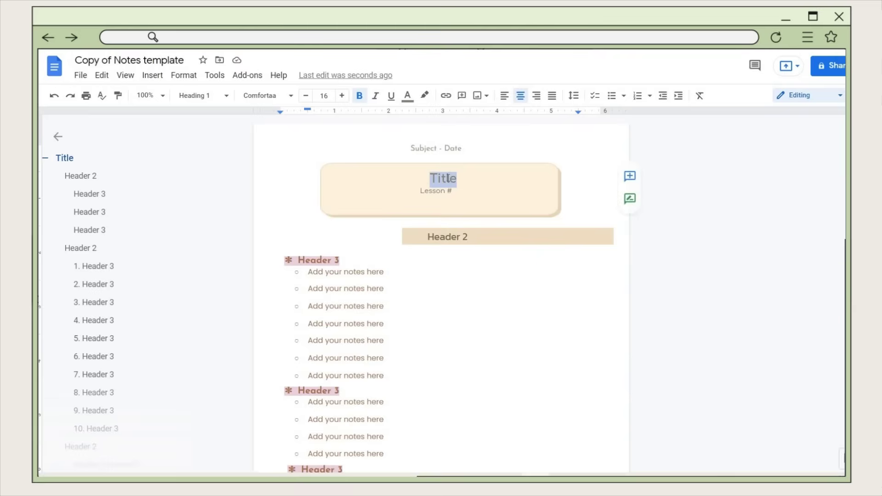
key("BackSpace")
type("Place the lesson title here")
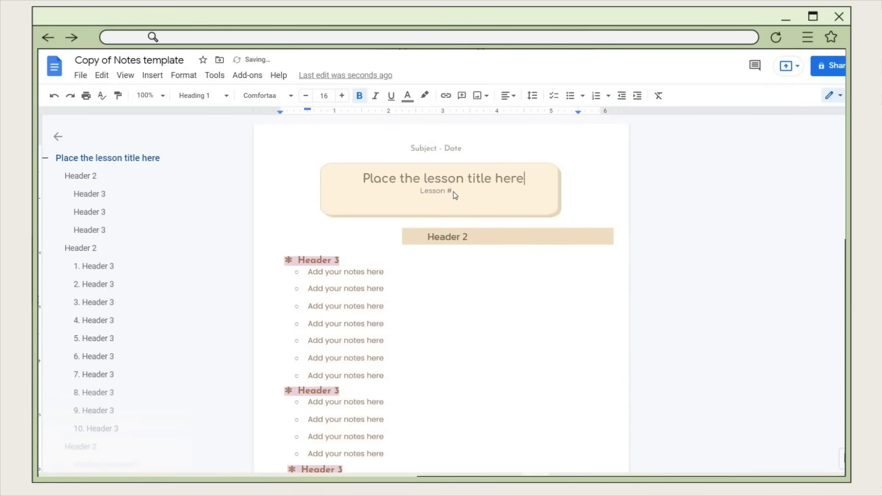
- Fill the Subject and Date placeholders with sample text
left_click(455, 195)
left_click_drag(412, 148, 441, 148)
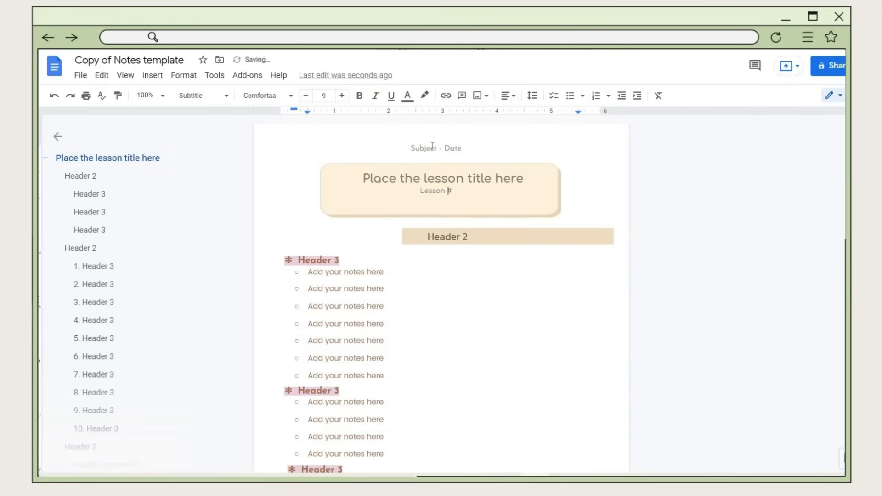
type("hkdhdlsbc -")
double_click(461, 148)
type("98909")
- Replace the first section's placeholder notes with a sample note and rename the document 'Physics Lesson #'
left_click_drag(385, 376, 367, 272)
key("BackSpace")
key("BackSpace")
key("BackSpace")
key("BackSpace")
key("BackSpace")
key("BackSpace")
key("BackSpace")
key("BackSpace")
key("BackSpace")
key("BackSpace")
key("BackSpace")
key("BackSpace")
key("BackSpace")
key("BackSpace")
key("BackSpace")
key("BackSpace")
type("notaskdhdhskjnk")
key("Return")
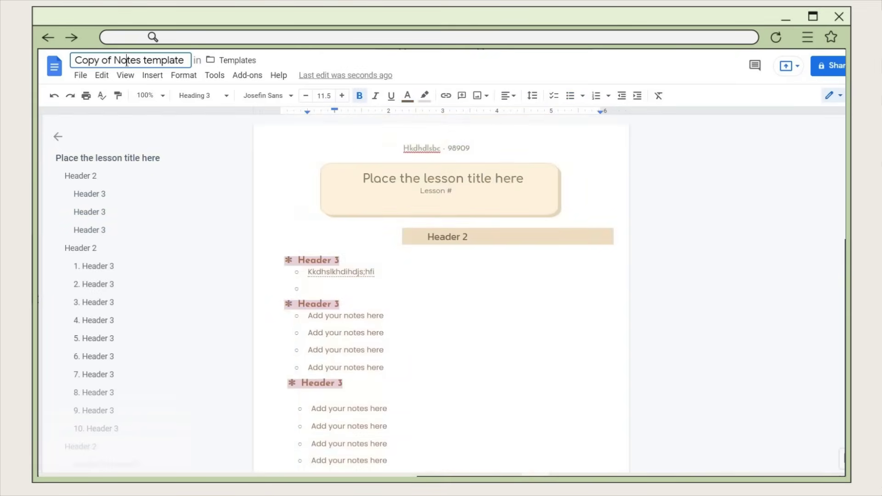
left_click(127, 61)
type("Physics Lesson # lcnskcnskcn")
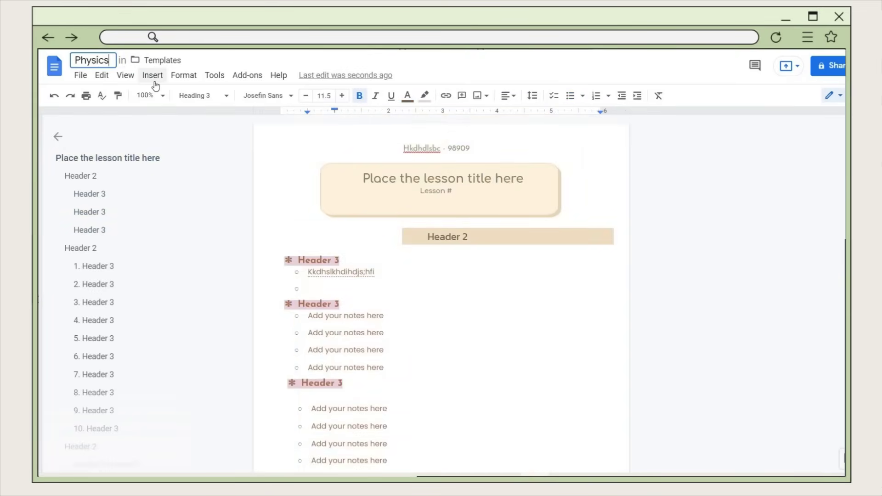
type("-")
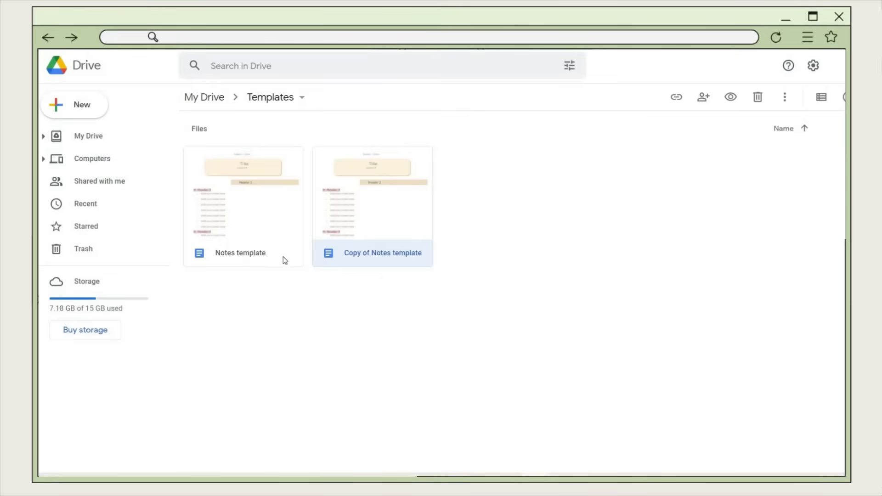
- Open the move-to-folder chooser for the Physics Lesson file, then close it without moving
key("Escape")
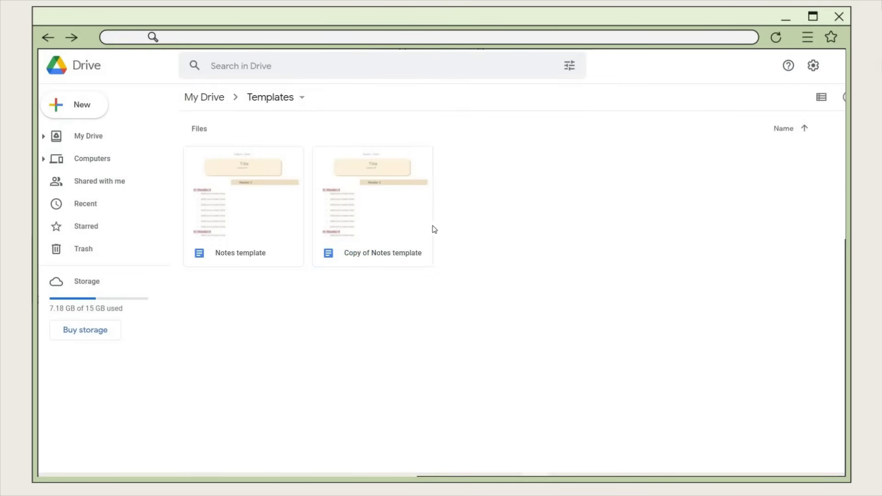
right_click(404, 225)
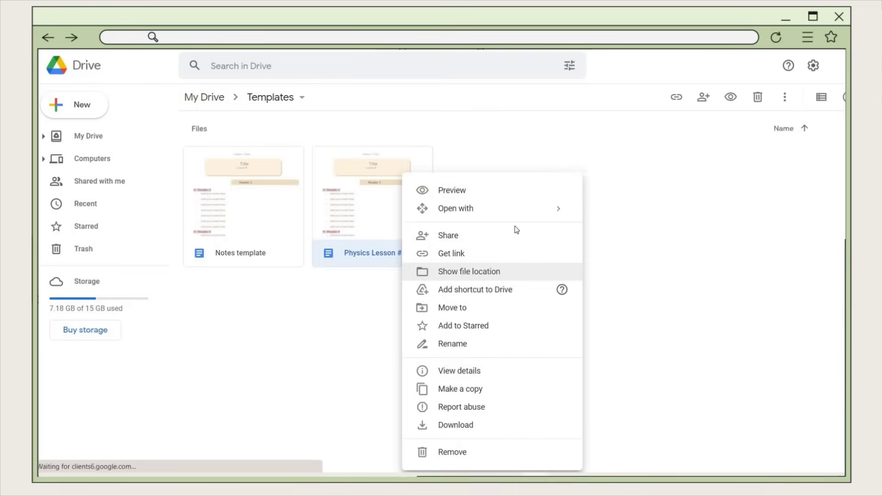
left_click(452, 308)
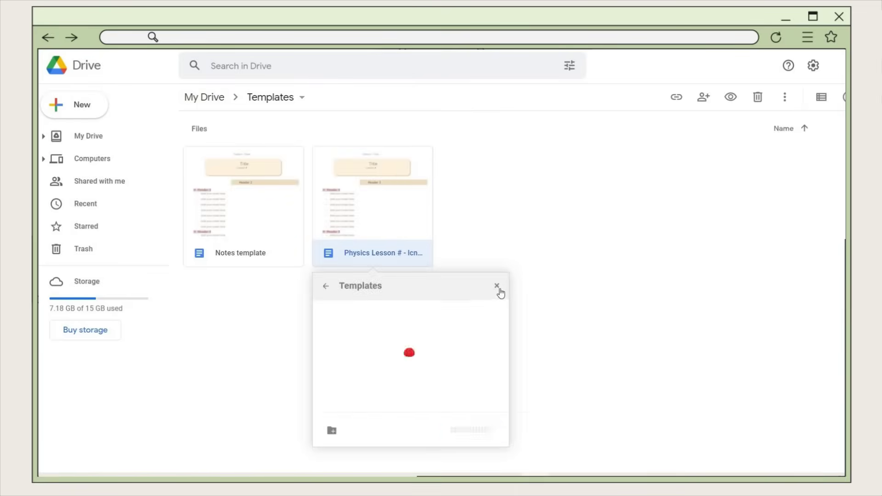
left_click(497, 286)
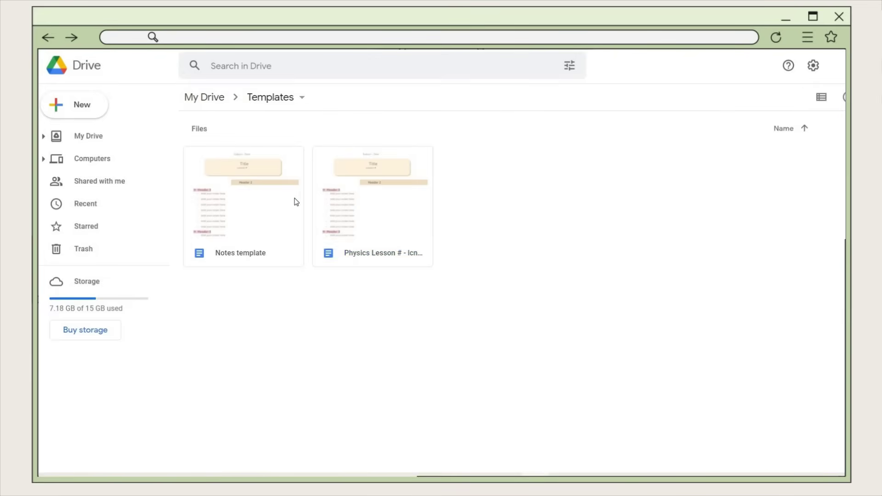
- Make a new copy of Notes template in Templates and open it
right_click(282, 188)
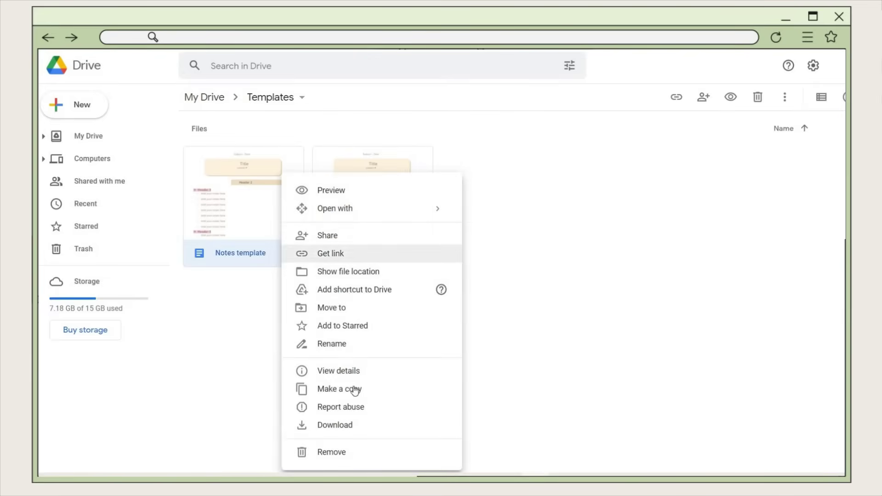
left_click(340, 388)
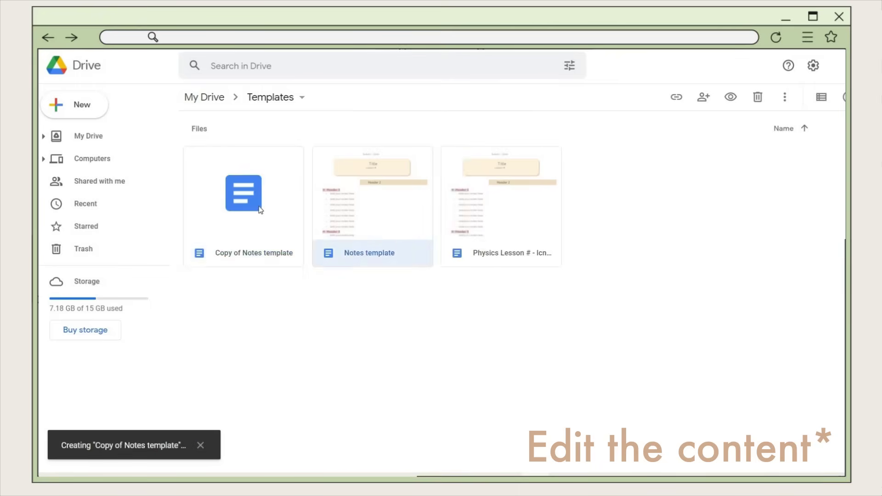
double_click(262, 210)
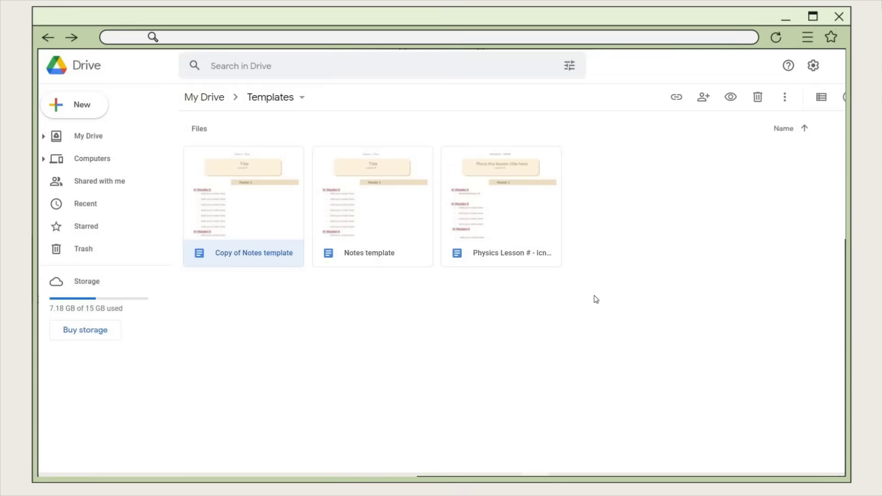
left_click(596, 299)
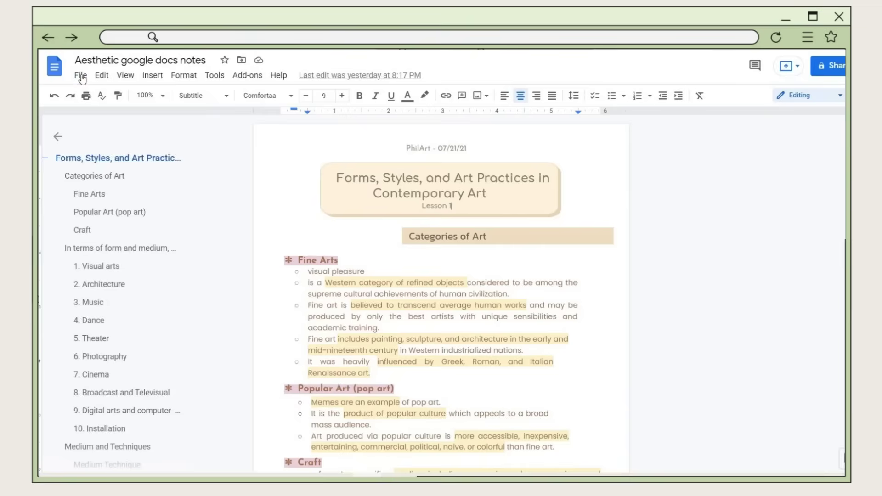
- Open the art notes' print settings and turn off headers and footers
left_click(80, 76)
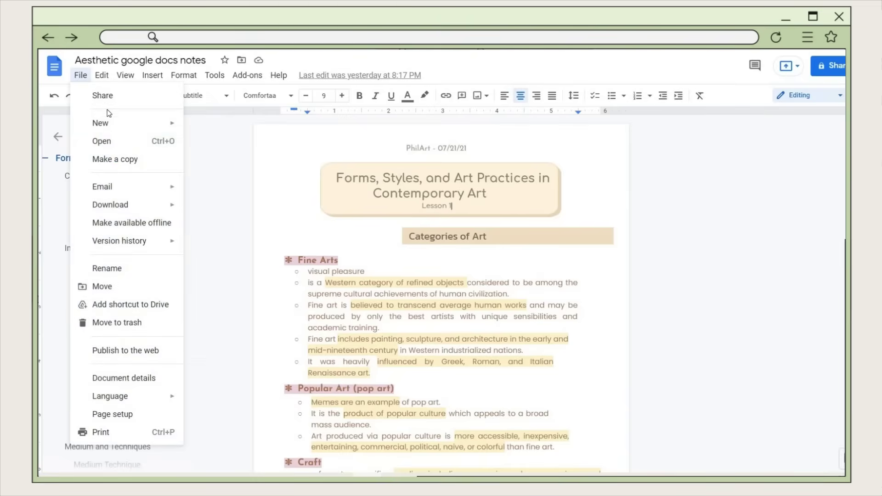
left_click(170, 434)
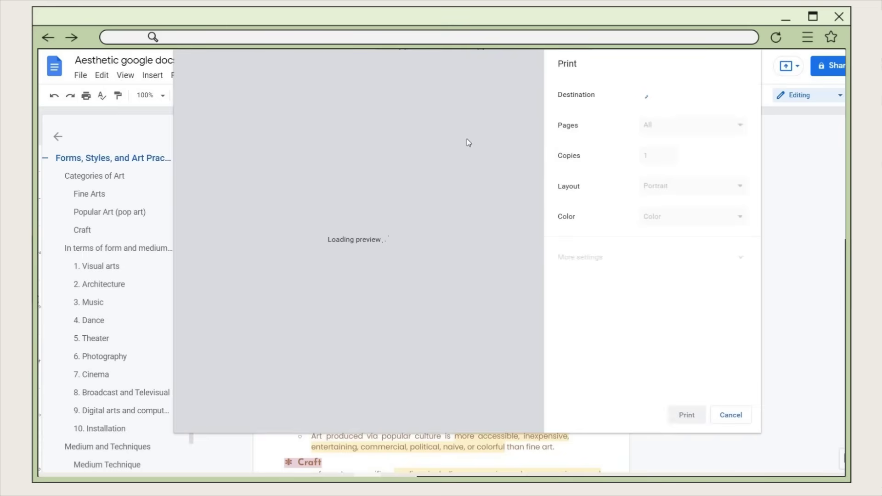
left_click(646, 223)
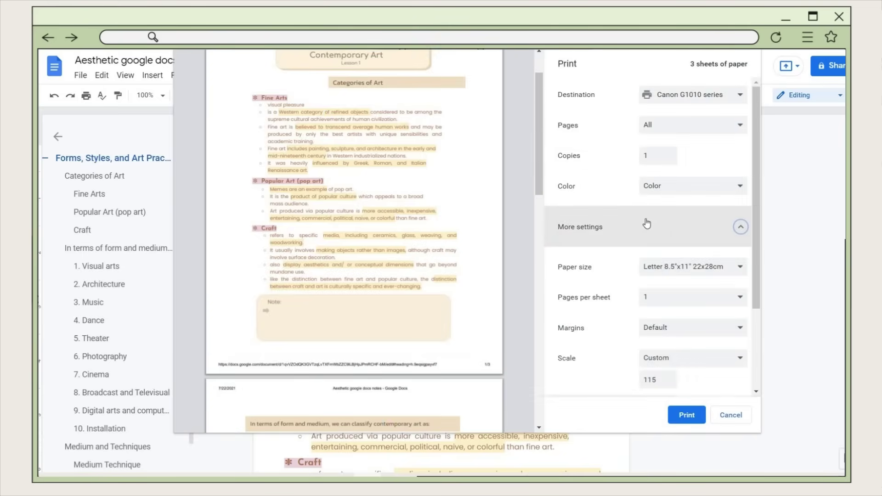
scroll(718, 294, "down", 3)
left_click(645, 326)
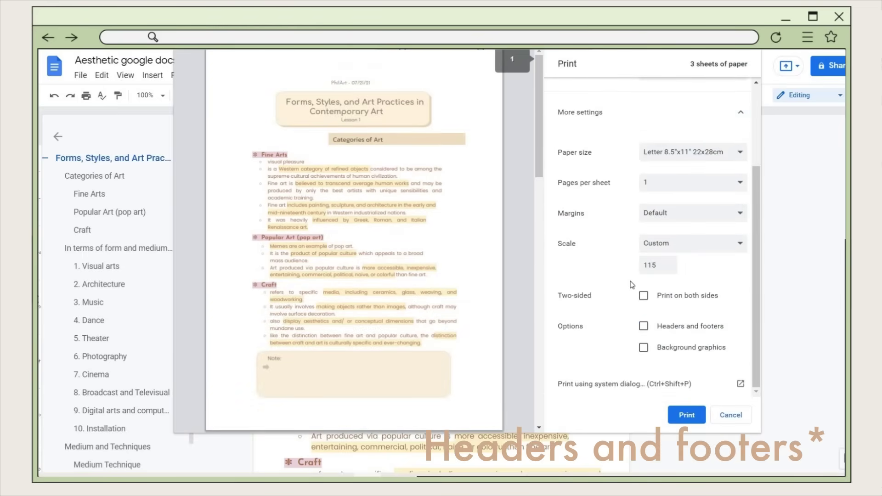
- Set B5 paper at Default scale with a custom page range for page 1
scroll(689, 294, "up", 5)
scroll(676, 275, "down", 5)
scroll(354, 239, "down", 3)
left_click(694, 153)
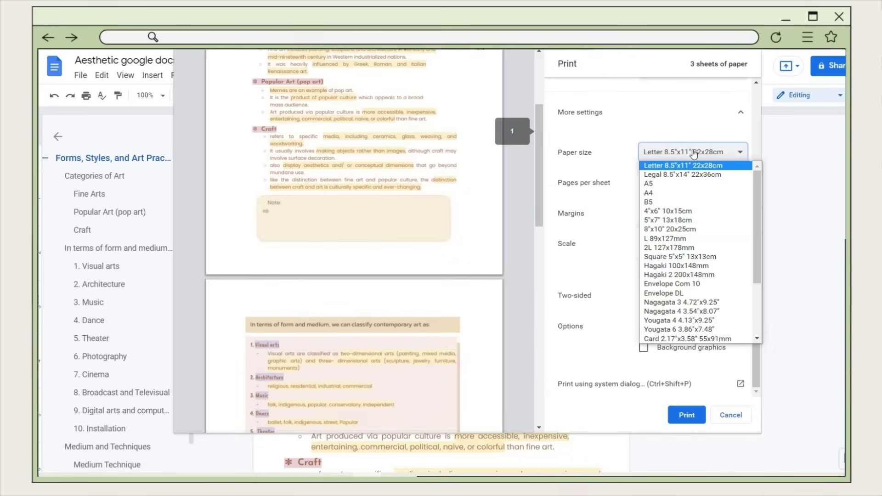
left_click(677, 202)
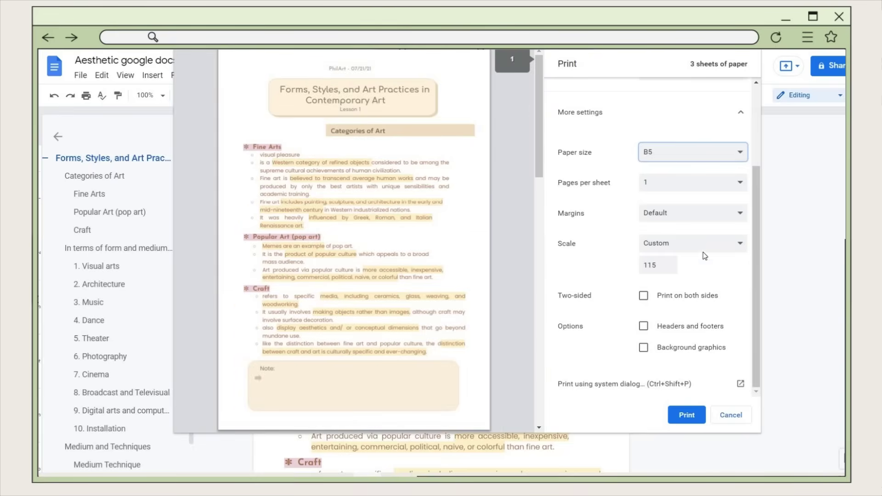
left_click(681, 241)
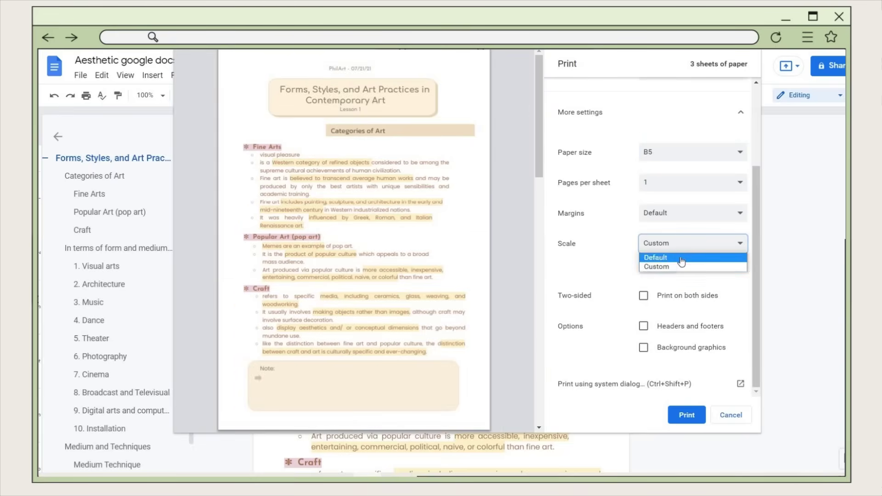
left_click(680, 257)
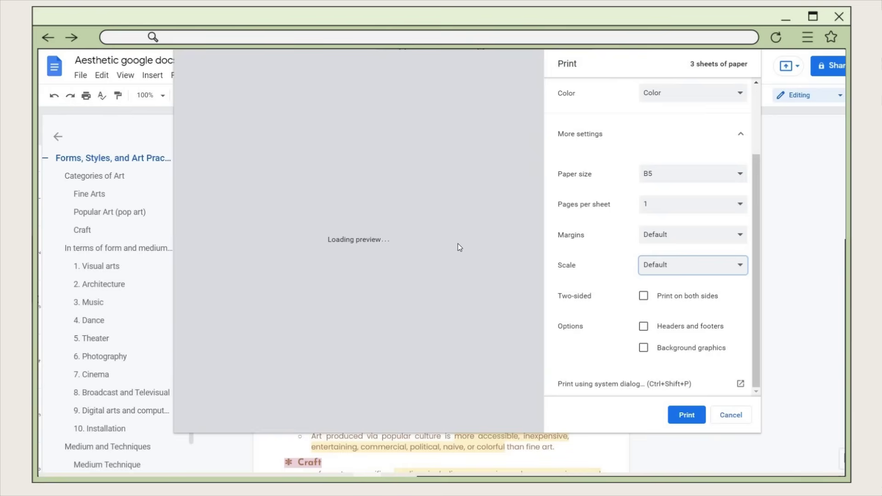
scroll(680, 133, "up", 2)
left_click(680, 129)
left_click(685, 146)
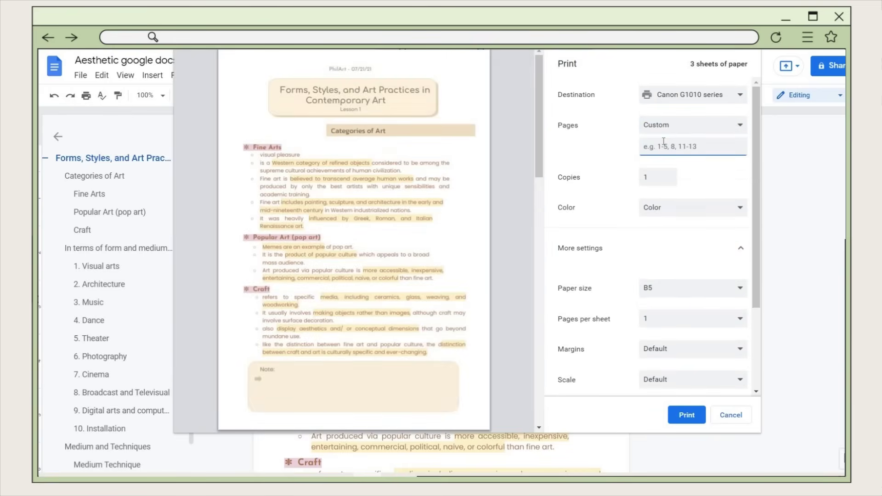
- Print page 1 on B5, then set the custom page range to 2 and print it
left_click(688, 421)
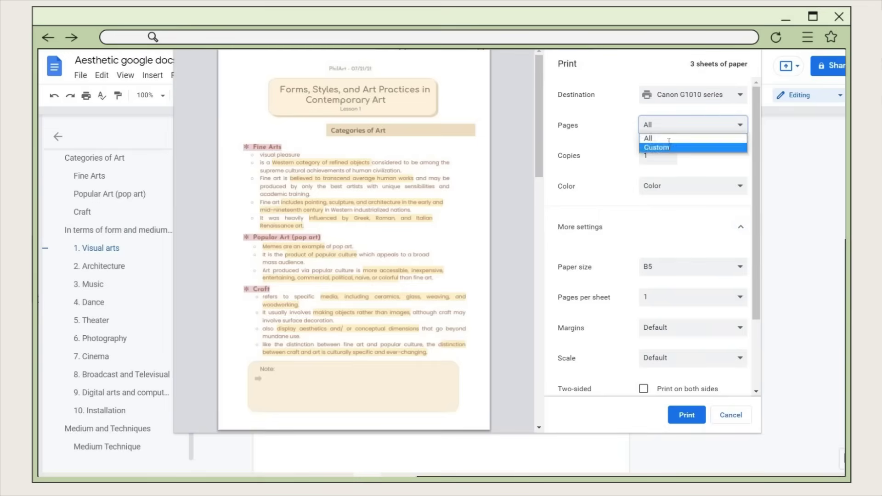
left_click(670, 148)
type("2")
left_click(342, 219)
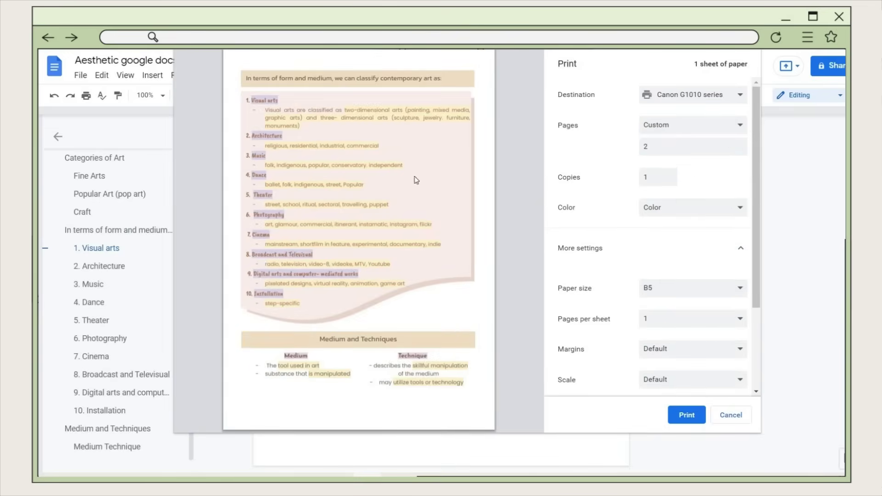
left_click(682, 411)
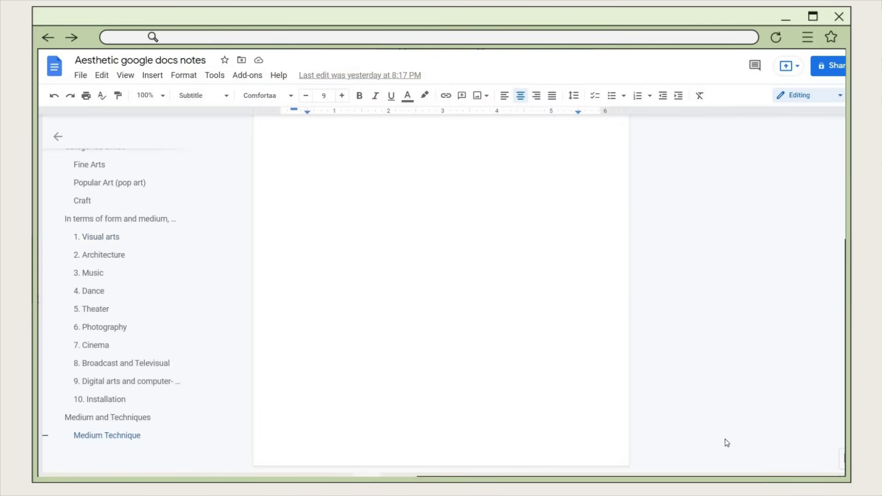